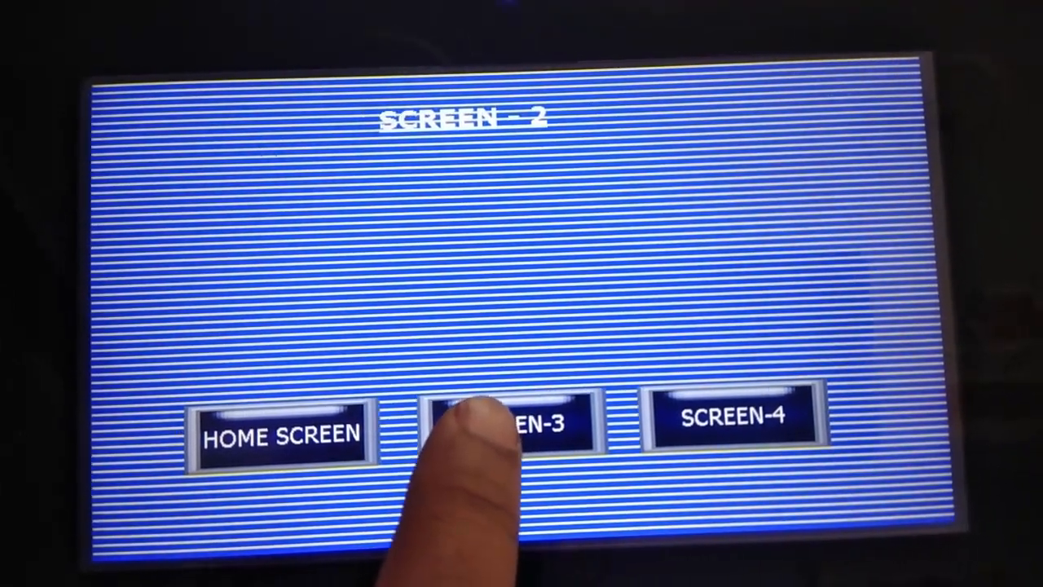
left_click(480, 412)
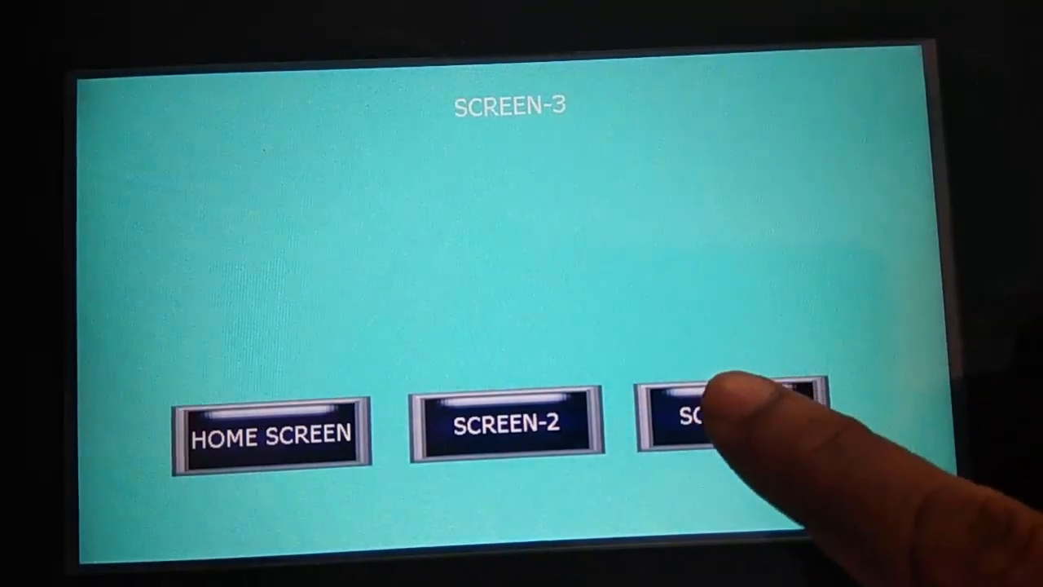
left_click(728, 407)
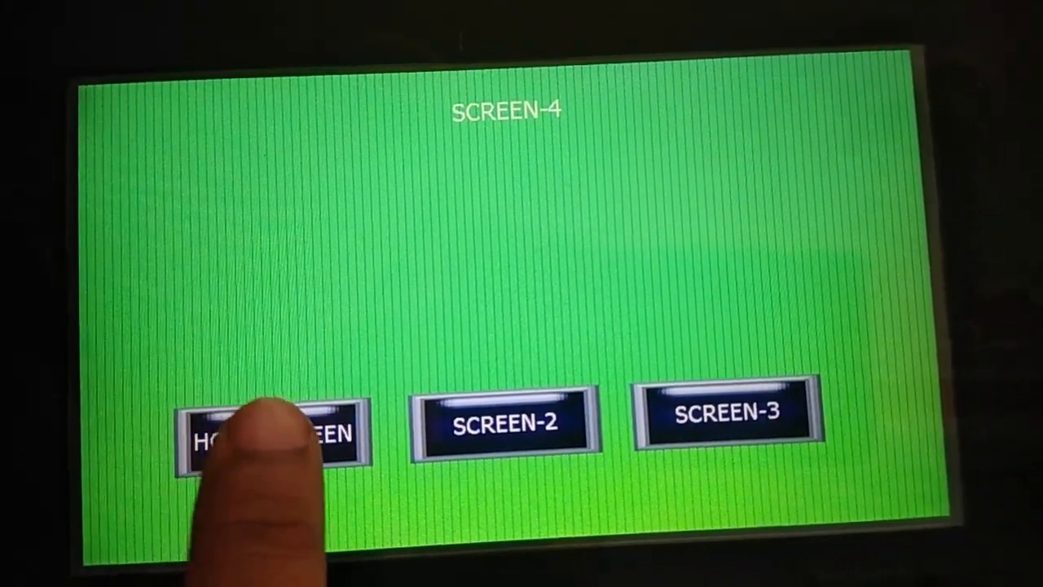
left_click(273, 432)
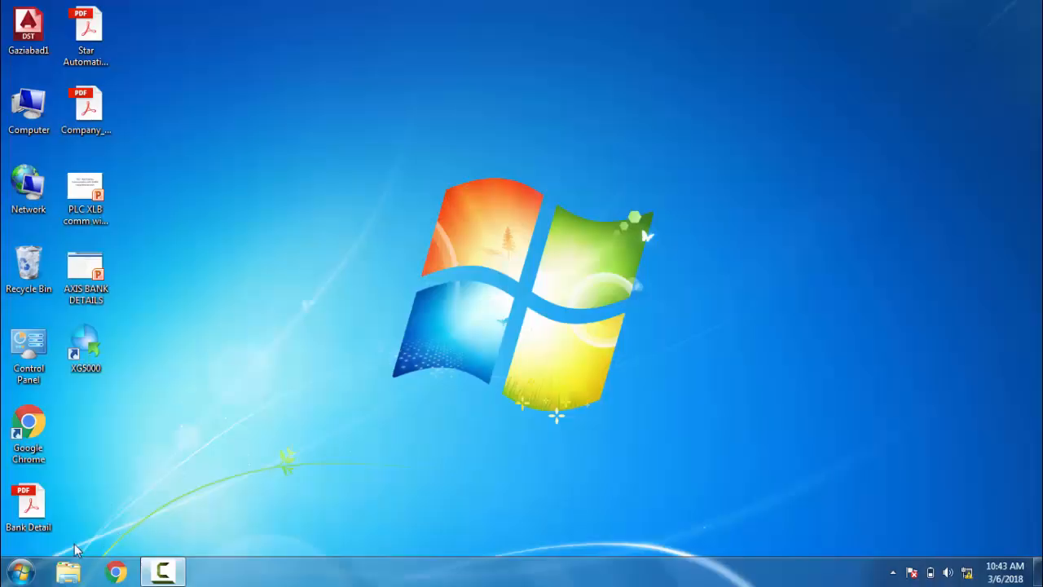
Launch XT-Builder and start creating a new project
left_click(20, 572)
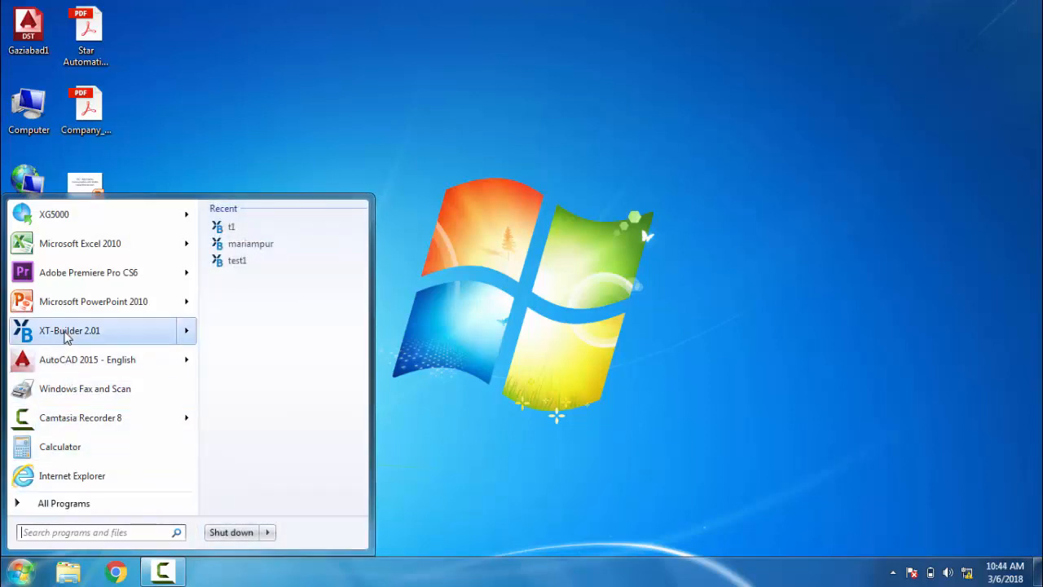
left_click(67, 338)
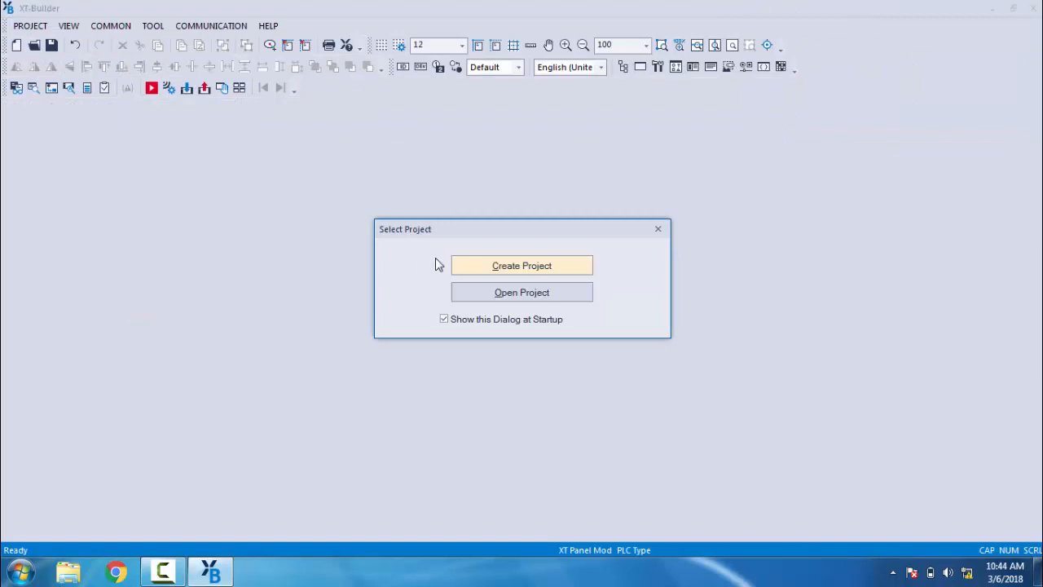
left_click(571, 270)
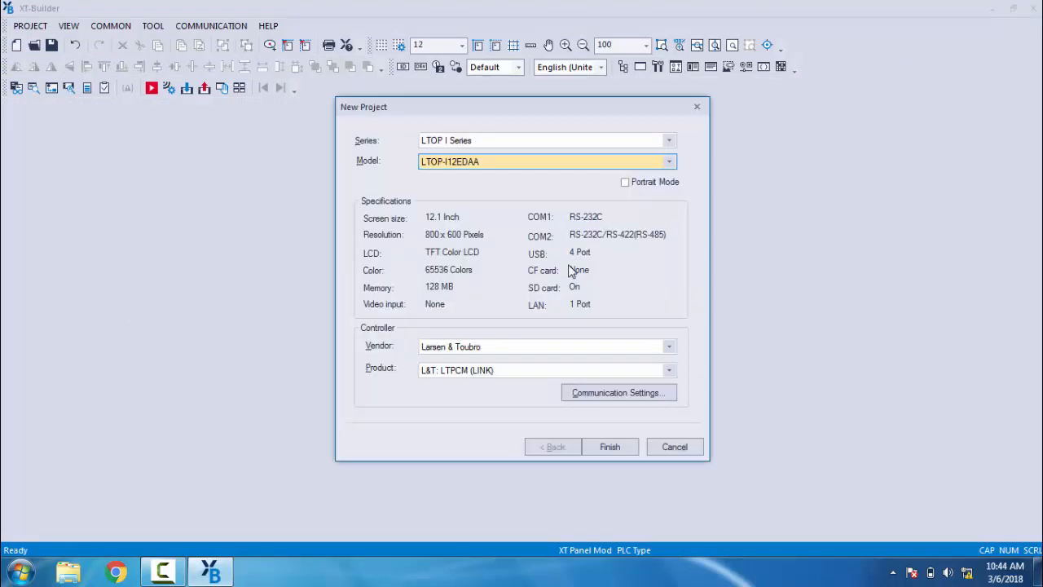
Create the project with the LTOP S Series and model LTOP-S07EDAA, keeping the preset controller
left_click(566, 144)
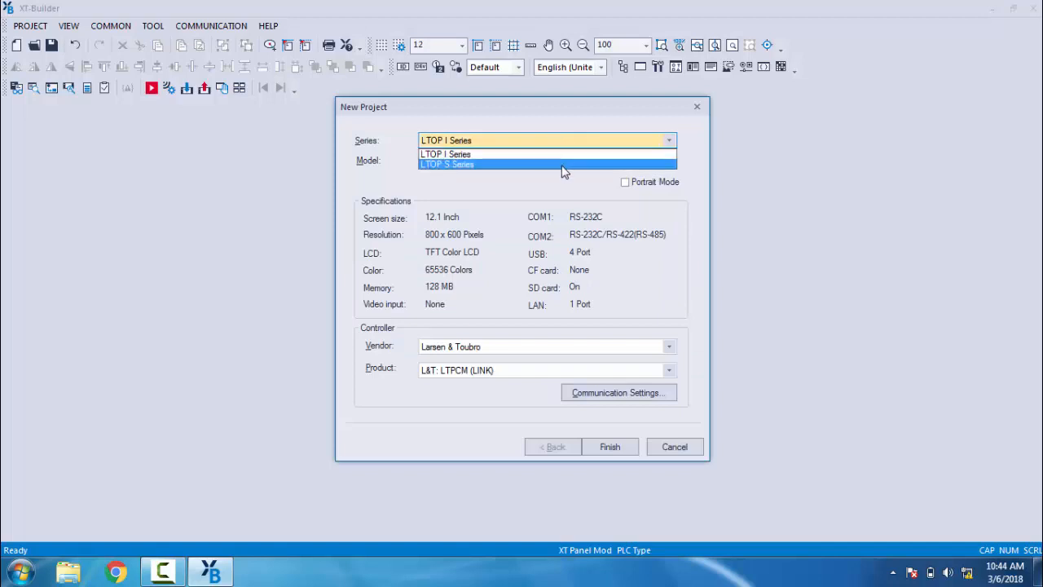
left_click(563, 165)
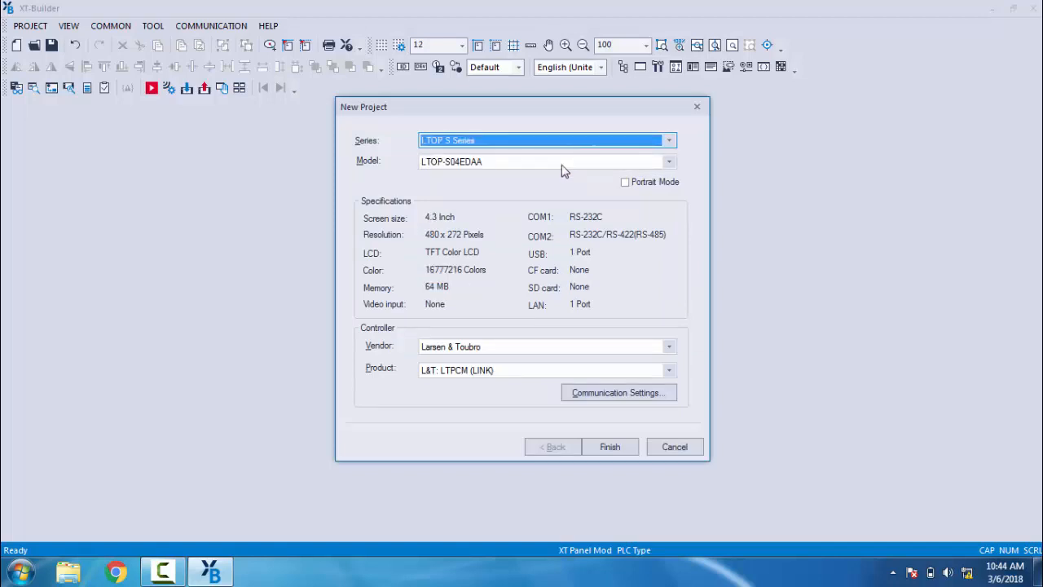
left_click(561, 164)
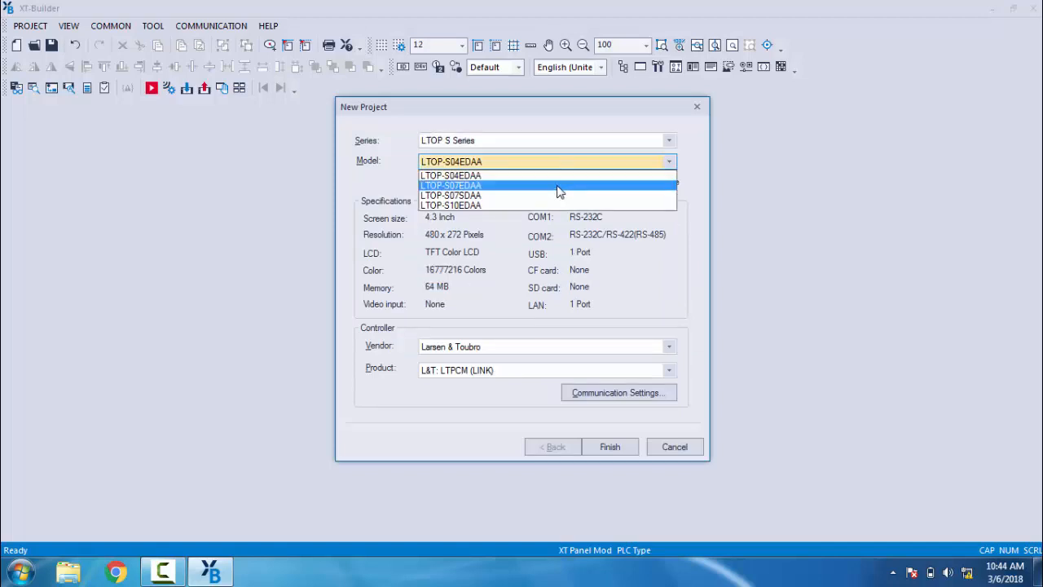
left_click(560, 186)
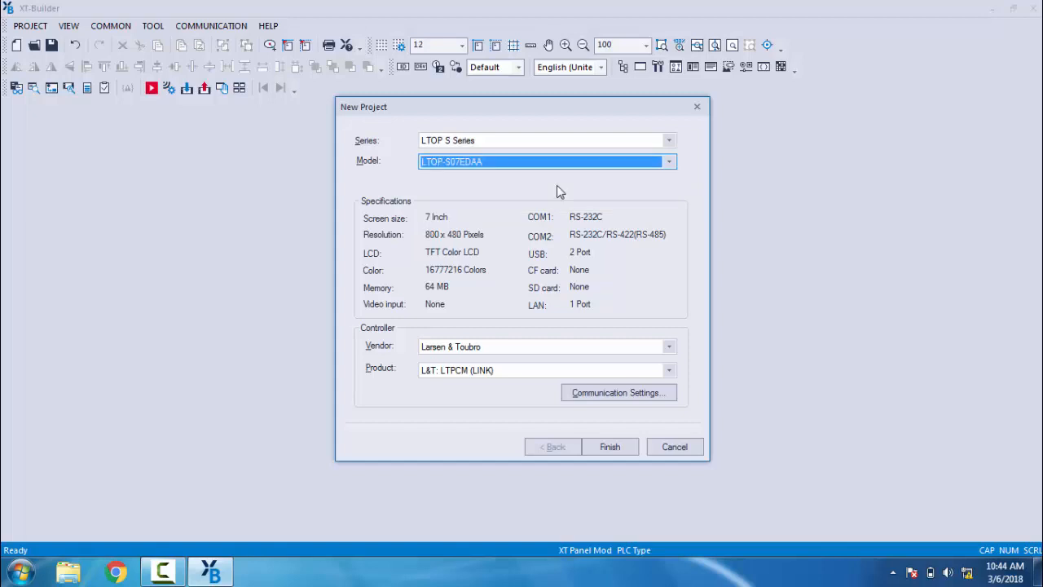
left_click(611, 448)
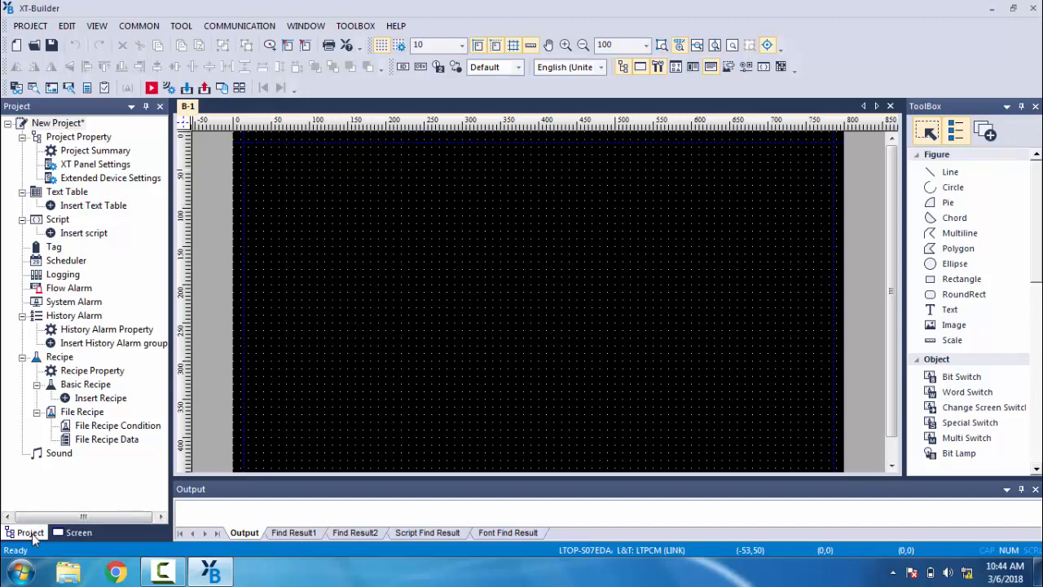
Examine the project's settings tree and its list of base, window and part screens
left_click(79, 532)
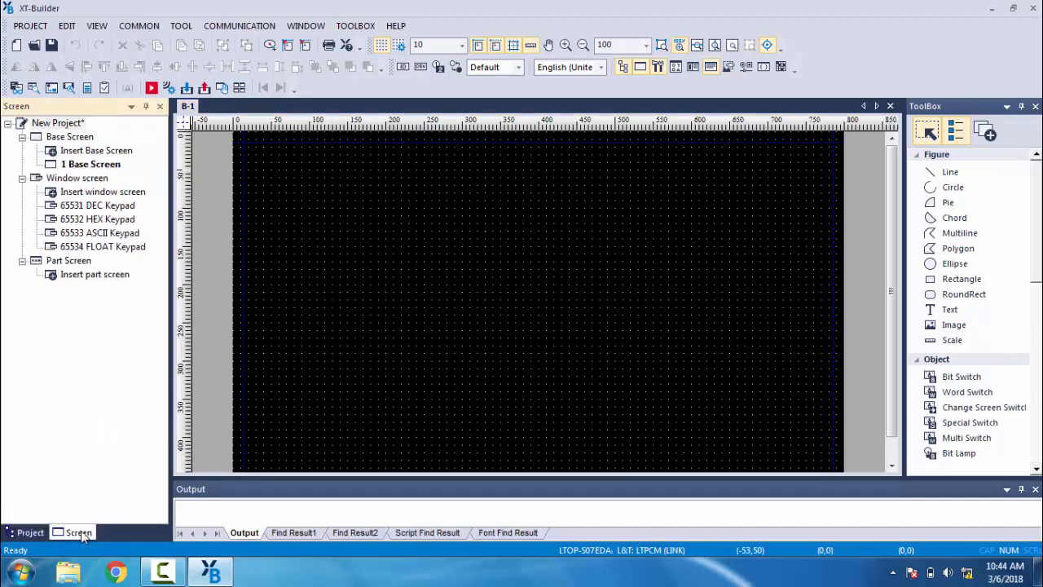
left_click(33, 532)
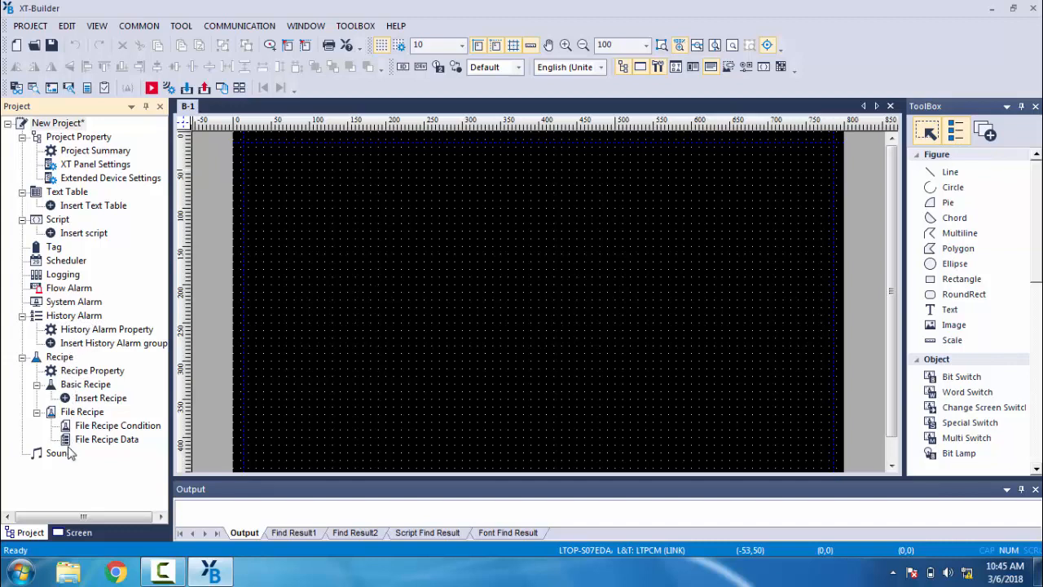
left_click(78, 532)
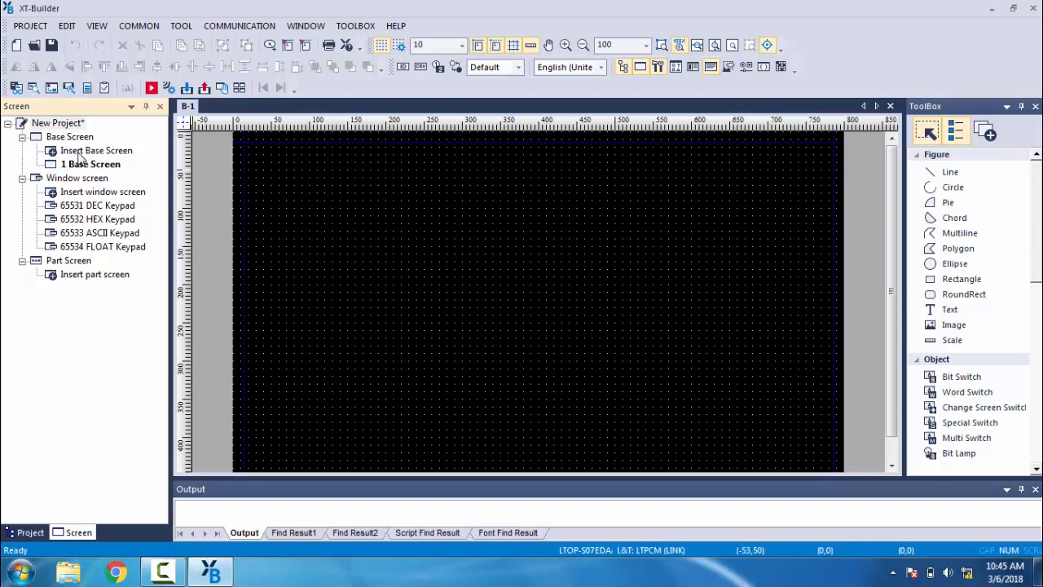
Save the project on the desktop under the name TestProject1
left_click(31, 26)
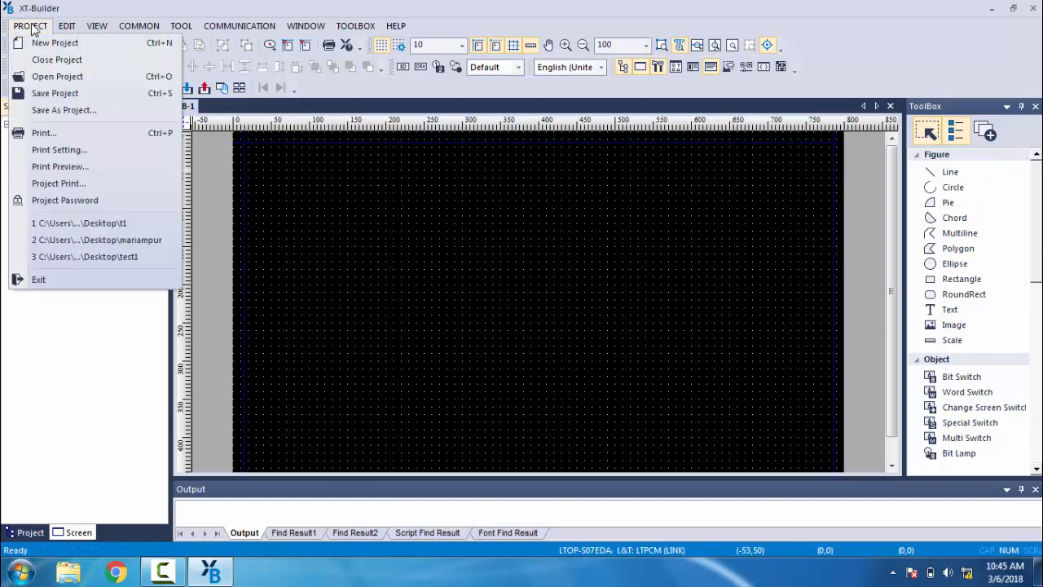
left_click(61, 113)
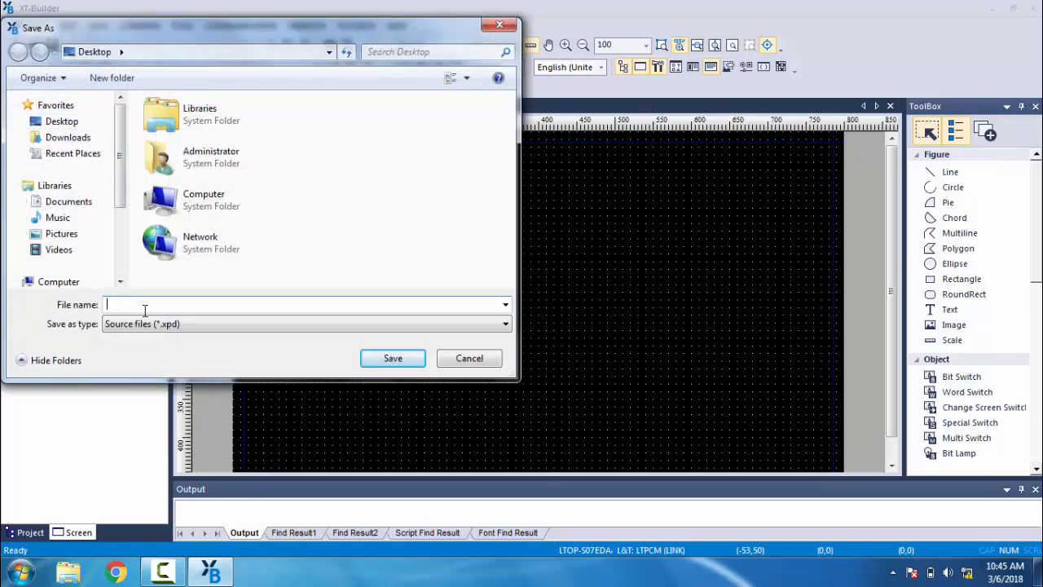
type("TestProject1")
left_click(393, 358)
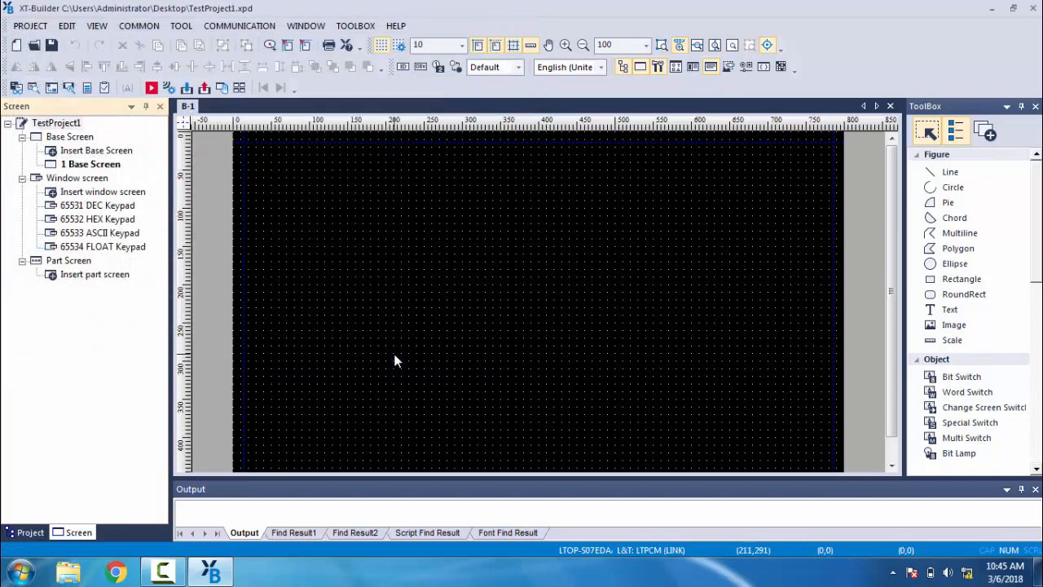
Insert a second base screen into the project
left_click(110, 166)
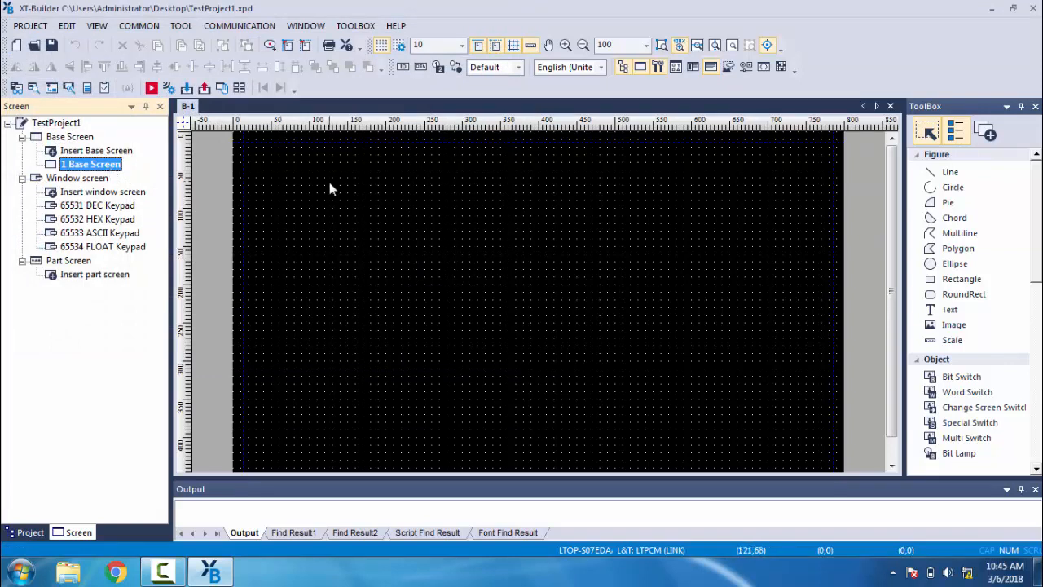
double_click(80, 152)
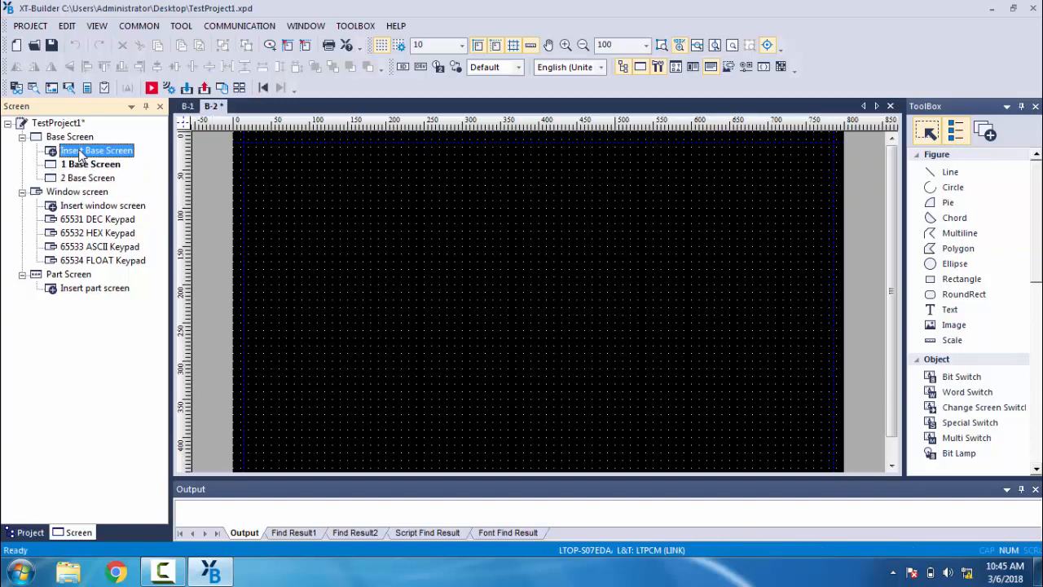
left_click(83, 181)
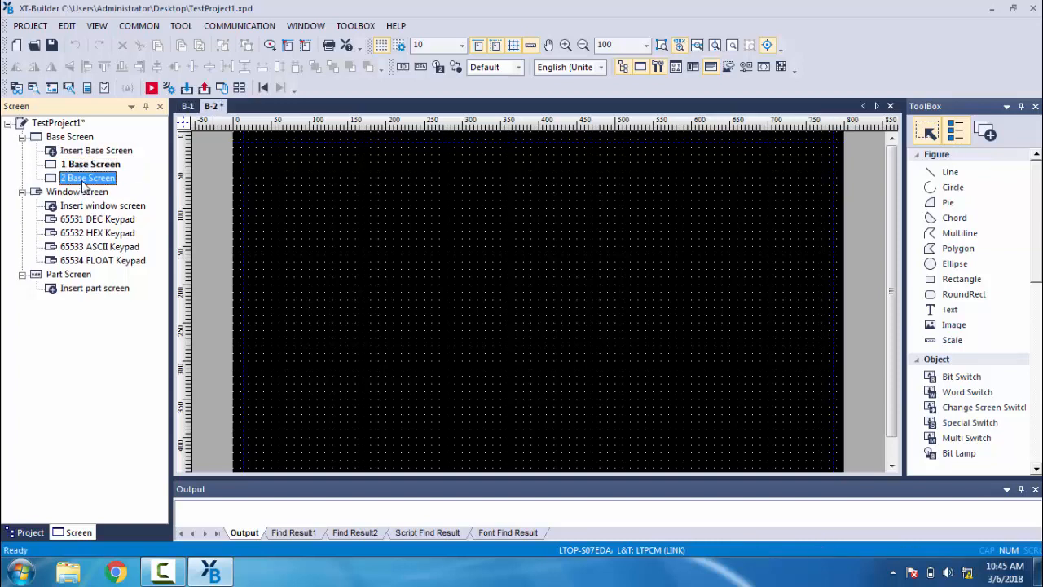
left_click(83, 180)
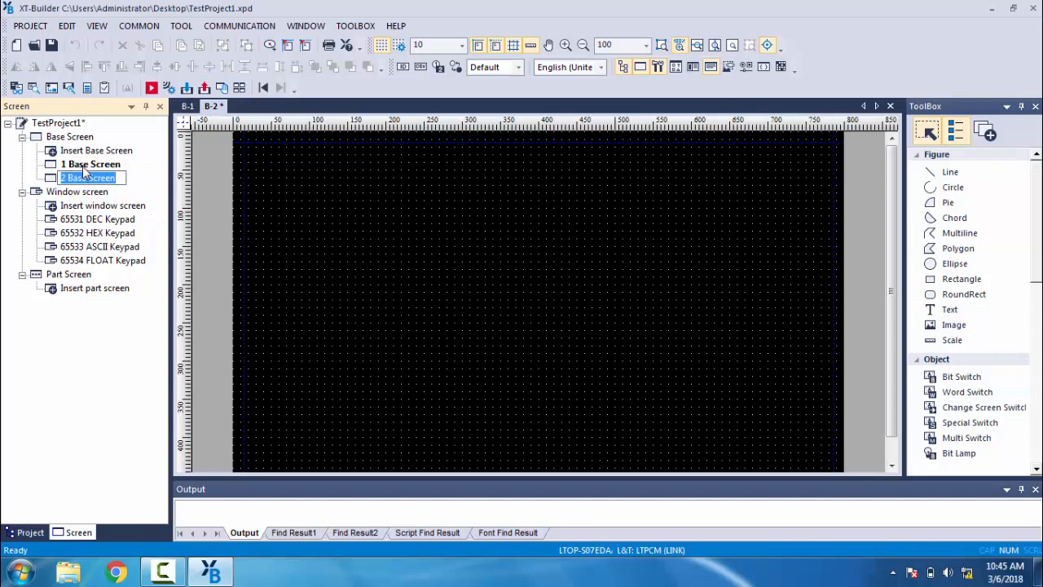
Set the name of base screen 1 to Home Screen in its screen properties
left_click(84, 166)
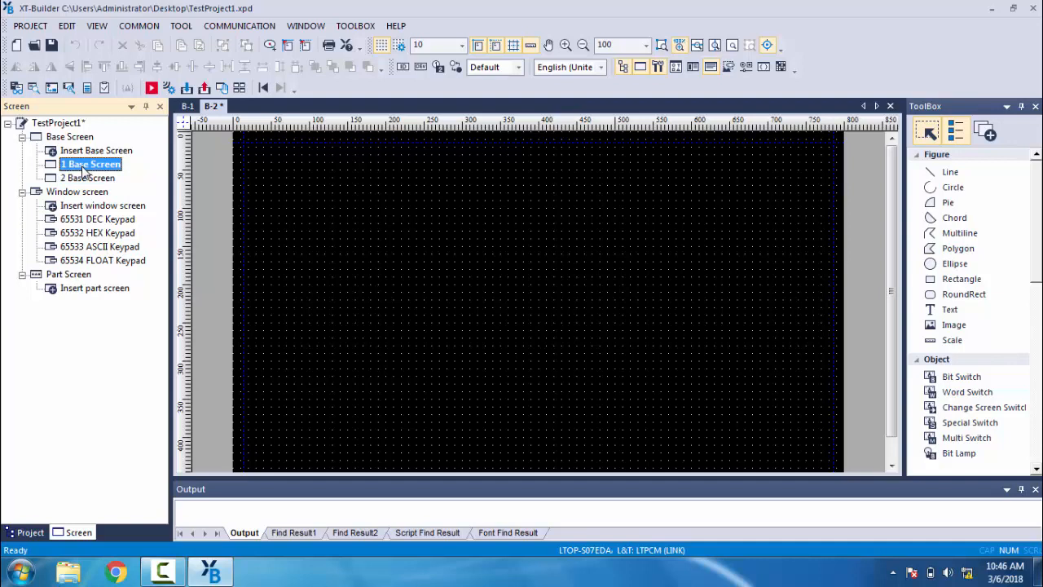
right_click(95, 166)
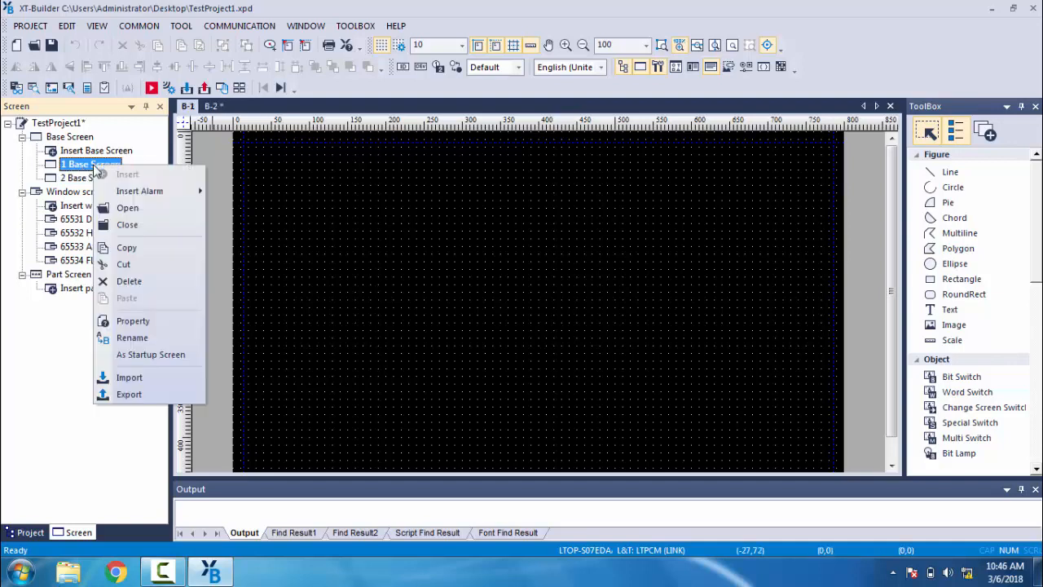
left_click(130, 323)
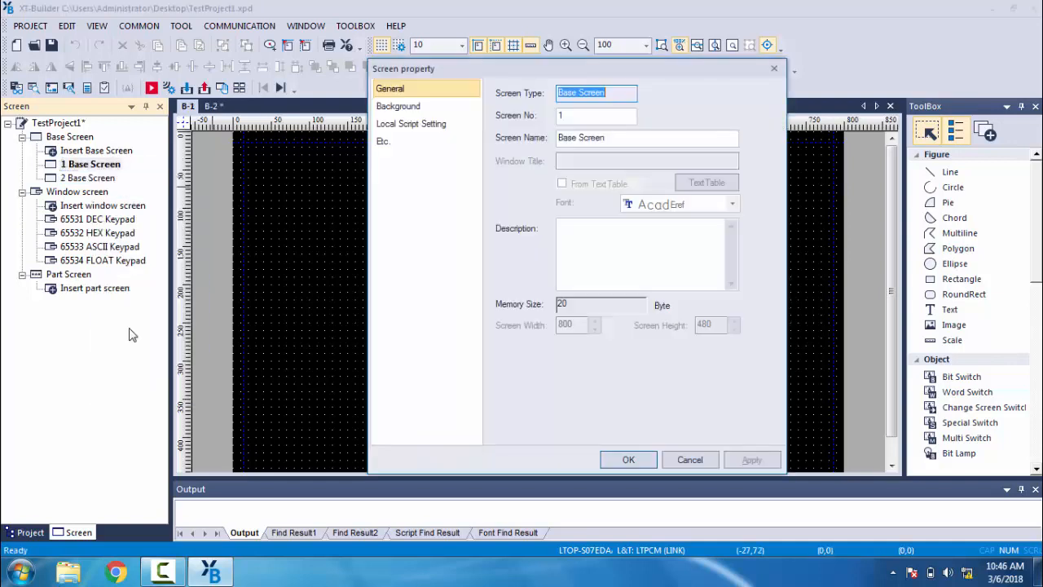
left_click(638, 135)
key("BackSpace")
key("BackSpace")
key("BackSpace")
key("BackSpace")
key("BackSpace")
key("BackSpace")
key("BackSpace")
key("BackSpace")
key("BackSpace")
key("BackSpace")
key("BackSpace")
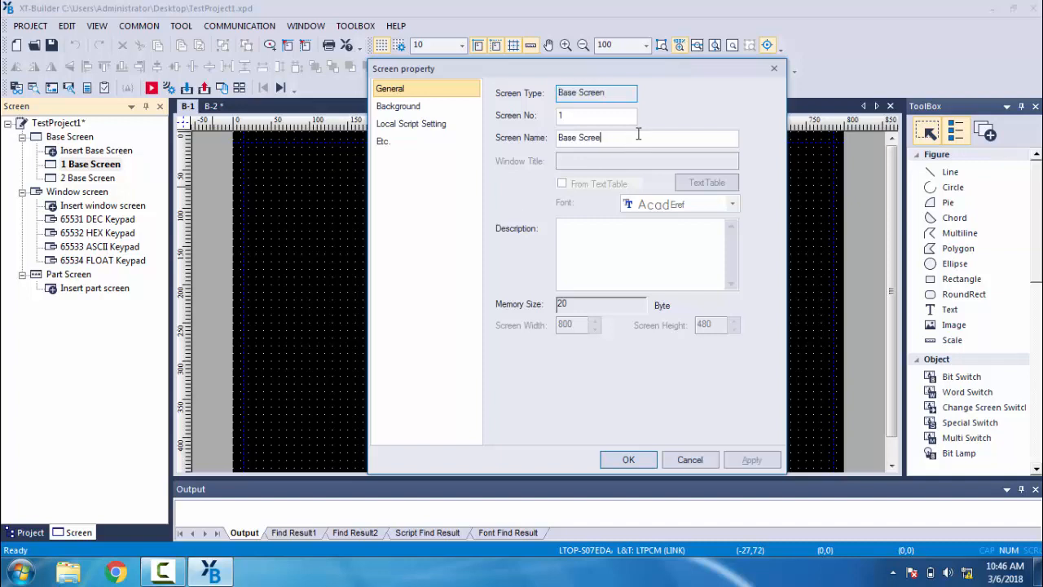
type("Home")
key("BackSpace")
key("BackSpace")
key("BackSpace")
key("BackSpace")
key("BackSpace")
type("Home Screen")
left_click(605, 239)
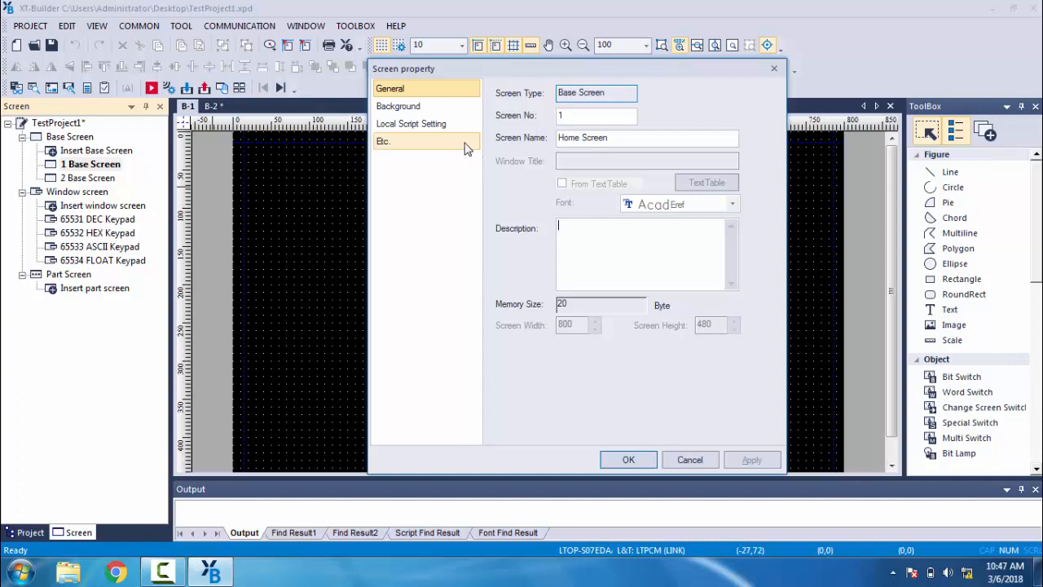
Enable a background color for the first base screen, set it to red and apply the properties
left_click(424, 108)
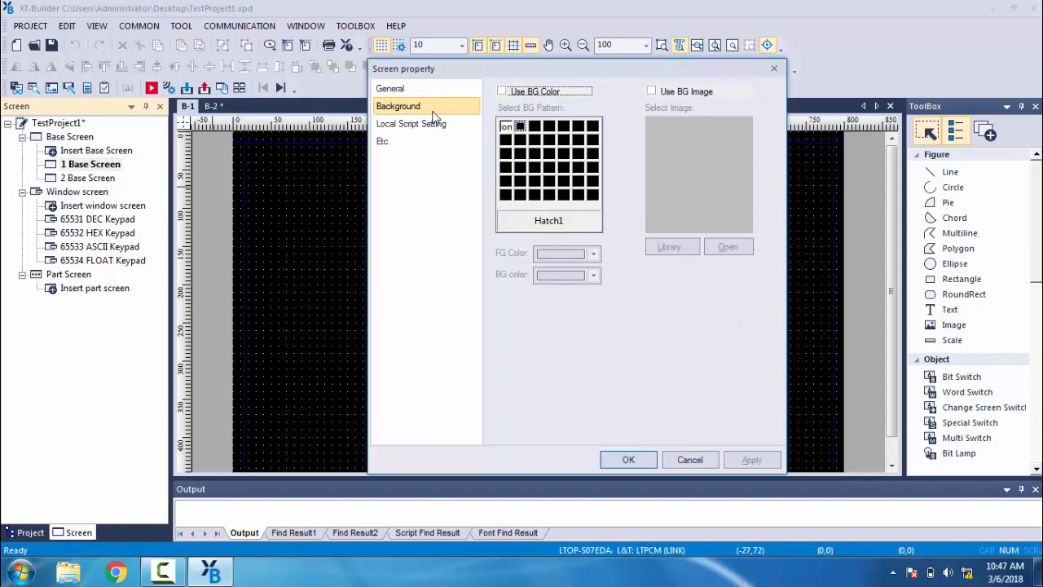
left_click(502, 92)
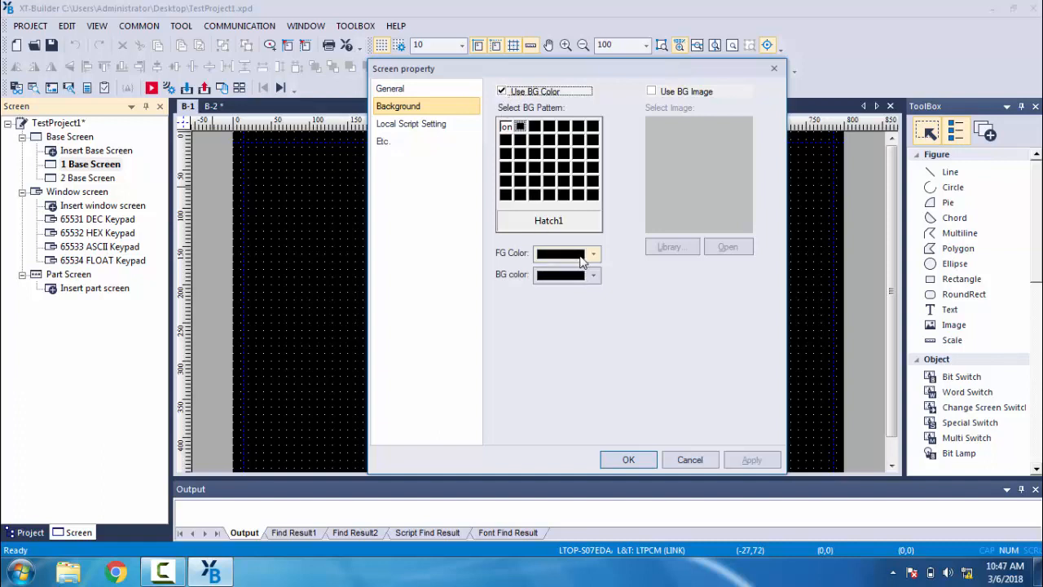
left_click(592, 277)
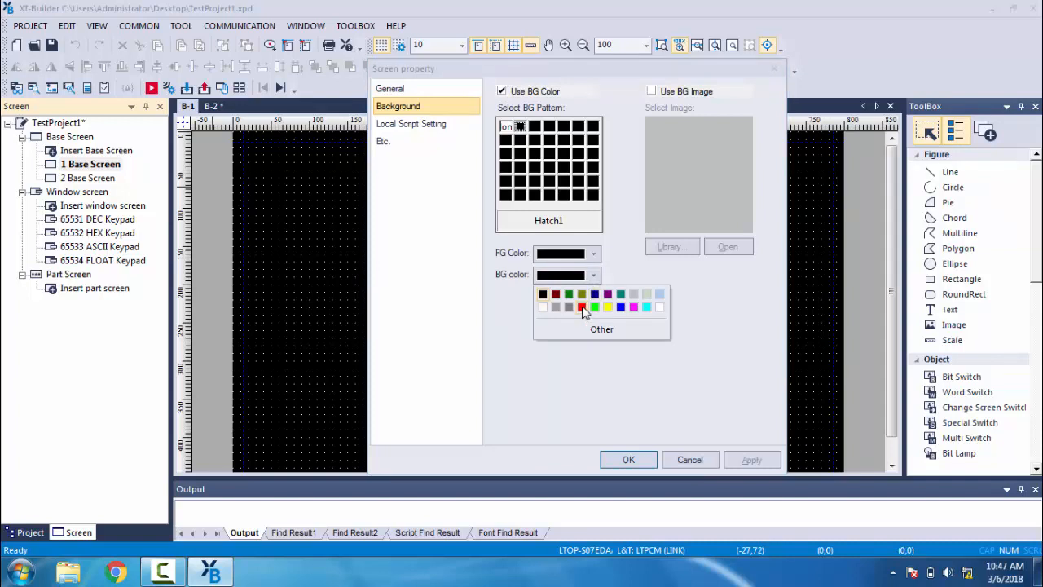
left_click(582, 307)
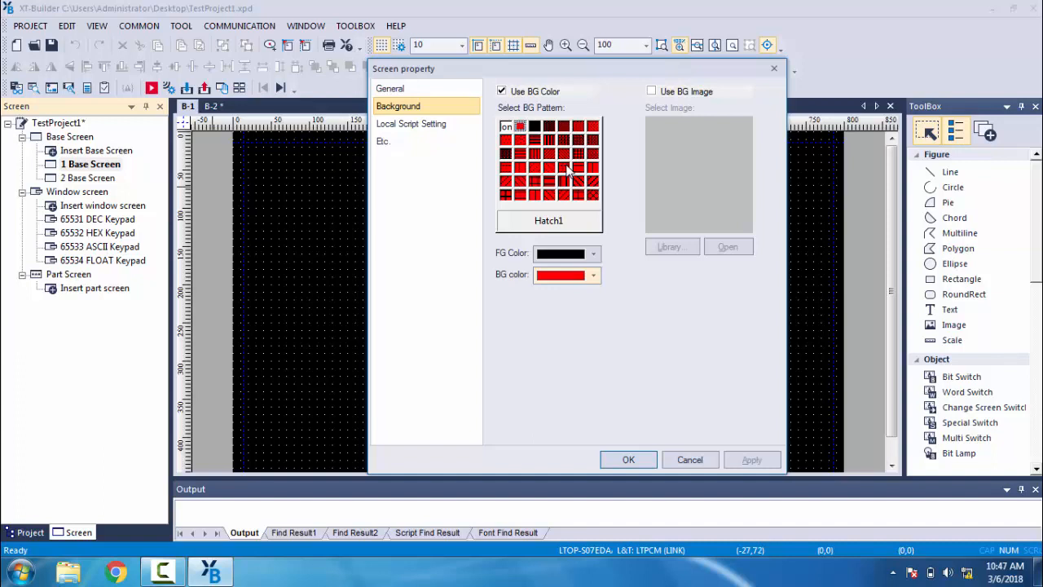
left_click(628, 461)
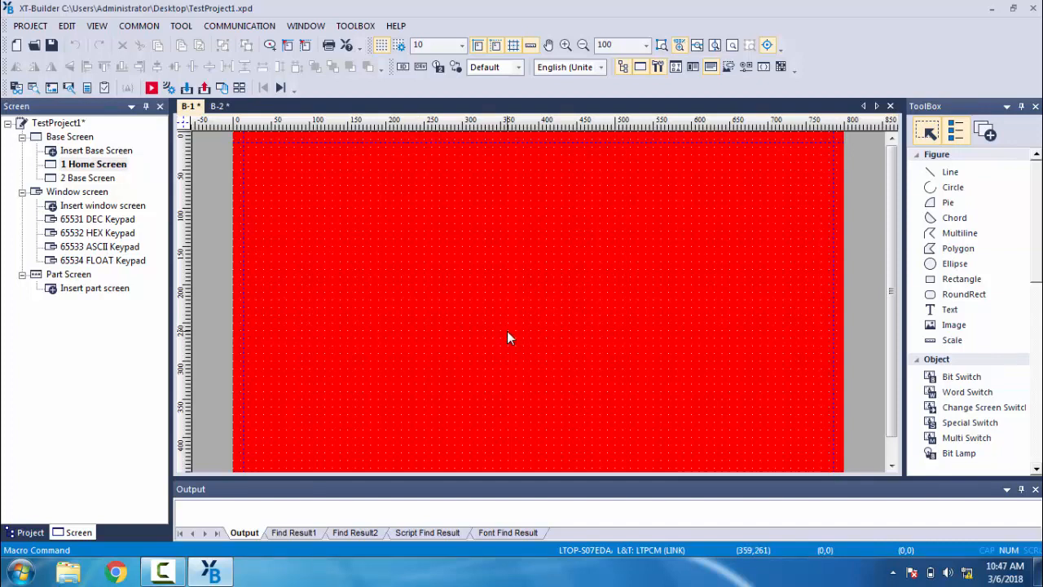
Open the background settings in the Home Screen's screen properties
right_click(107, 165)
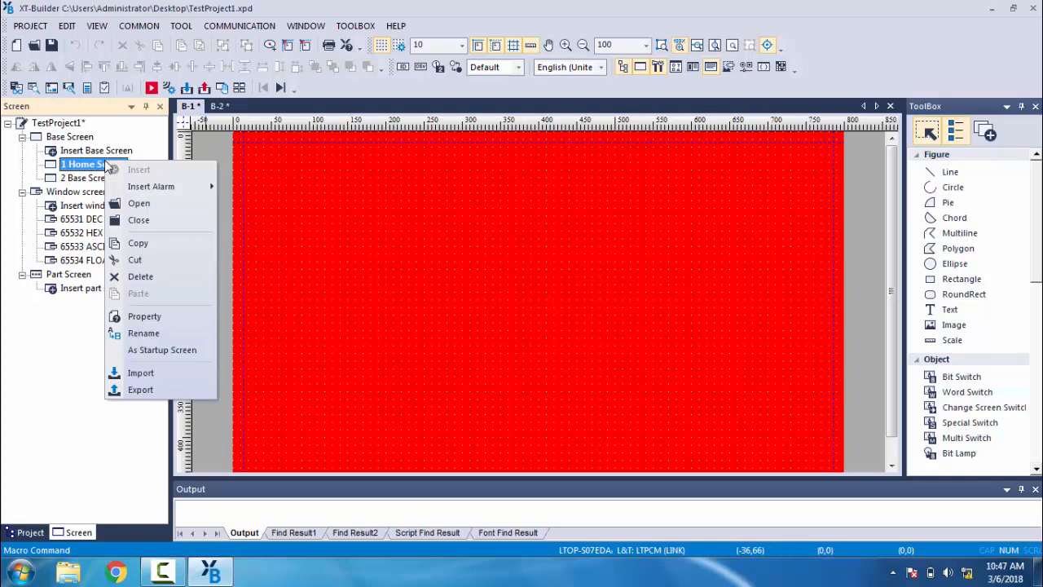
left_click(140, 317)
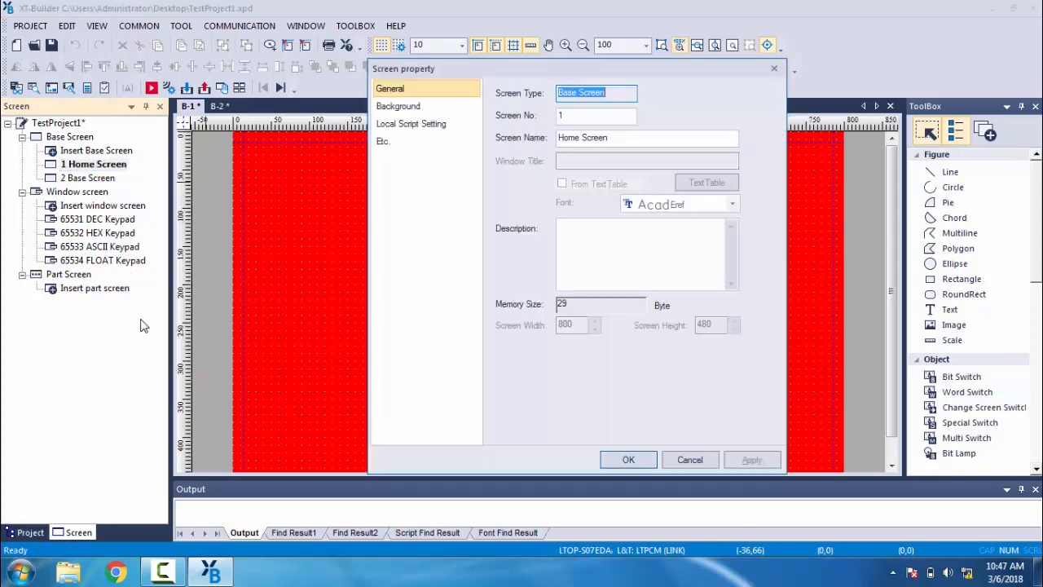
left_click(415, 111)
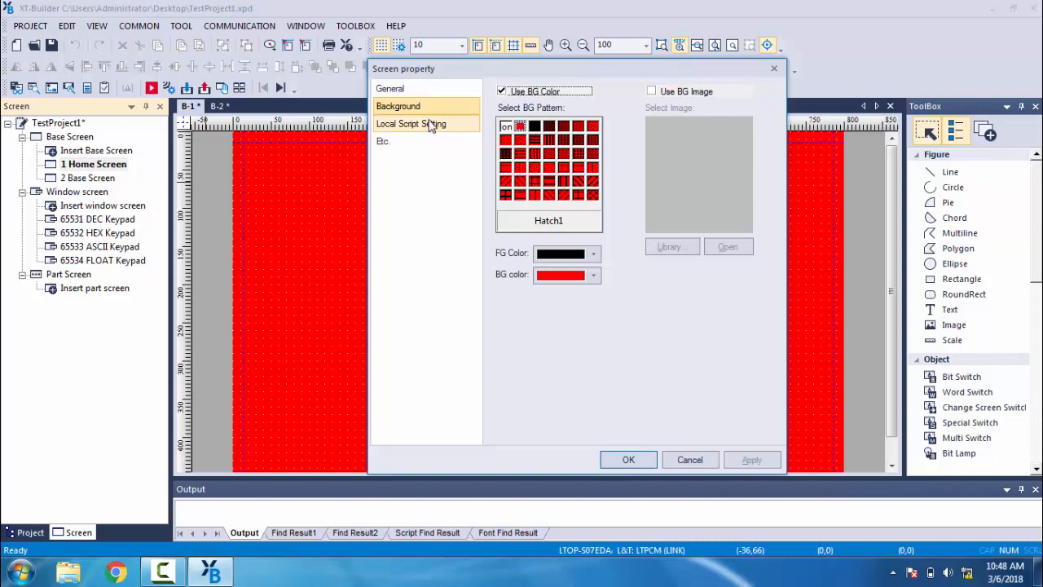
left_click(503, 93)
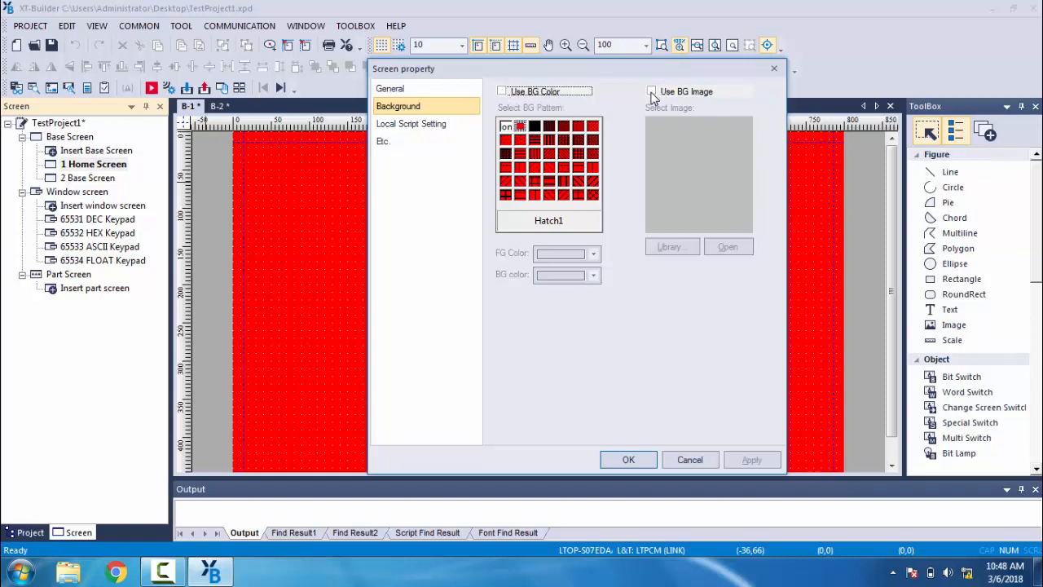
left_click(502, 91)
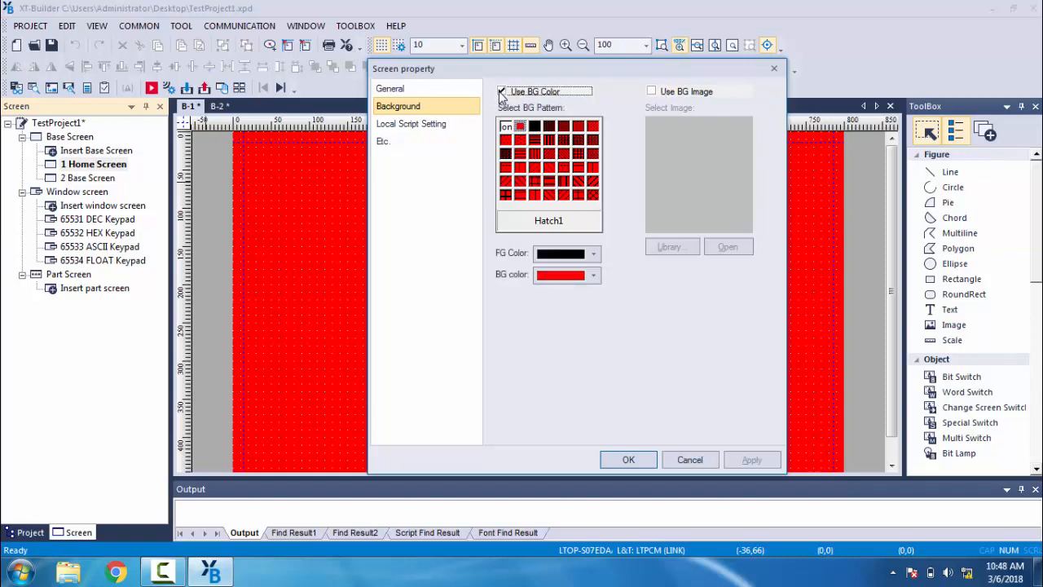
left_click(651, 92)
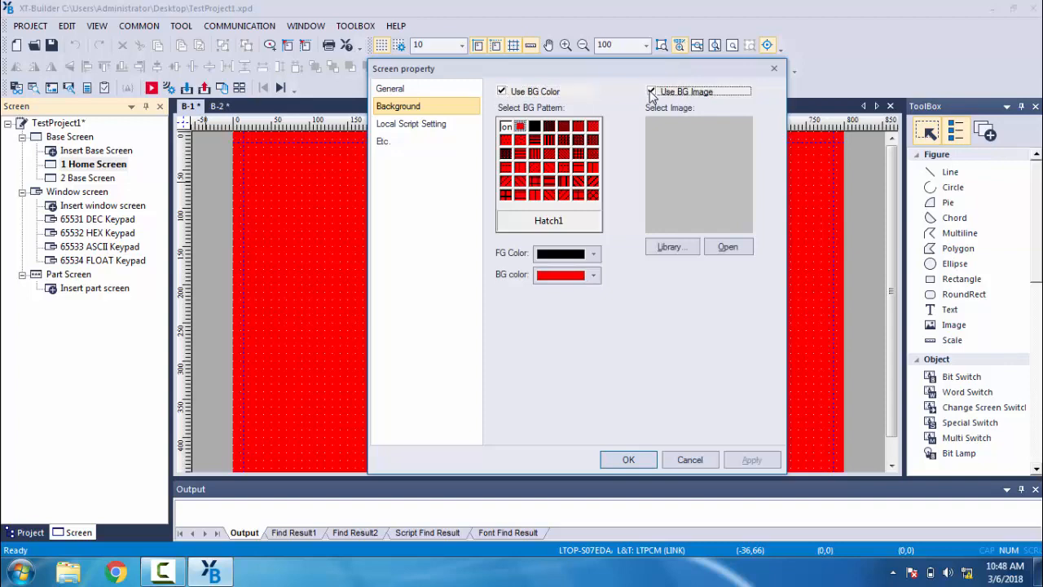
left_click(680, 245)
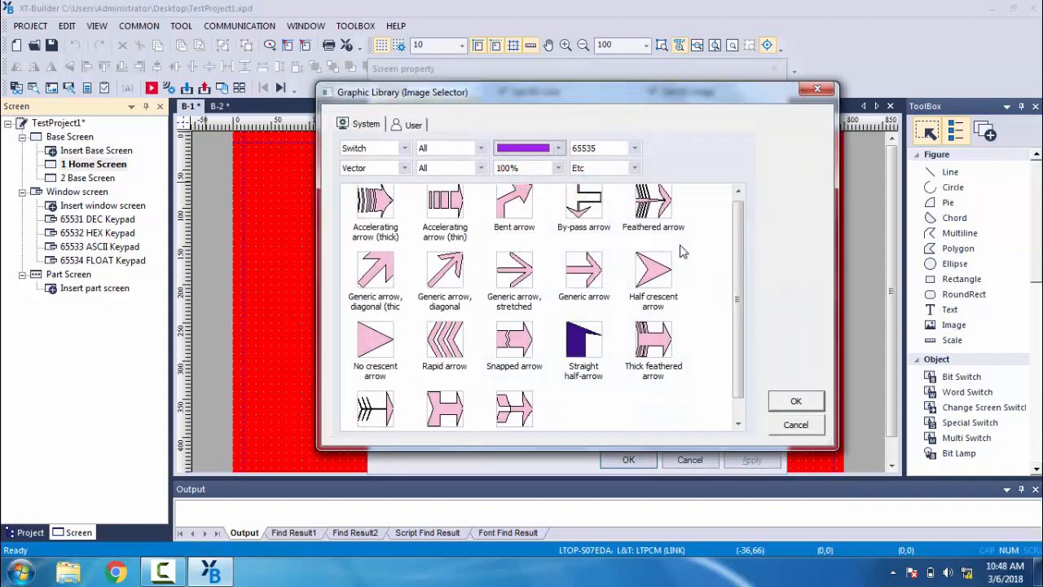
left_click(792, 424)
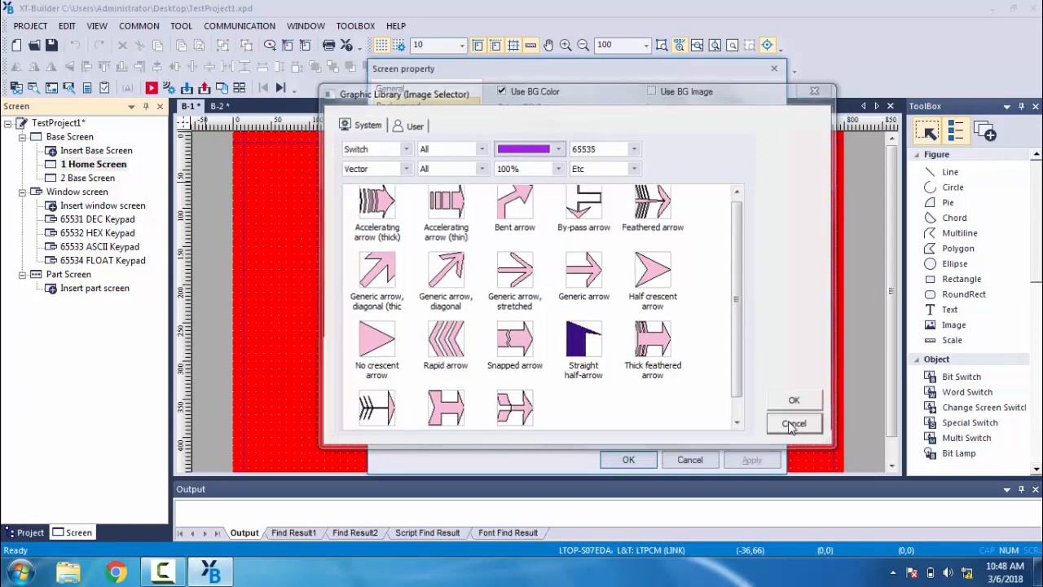
Enable a background image for the Home Screen, load Koala from the Sample Pictures folder and confirm the properties
left_click(652, 91)
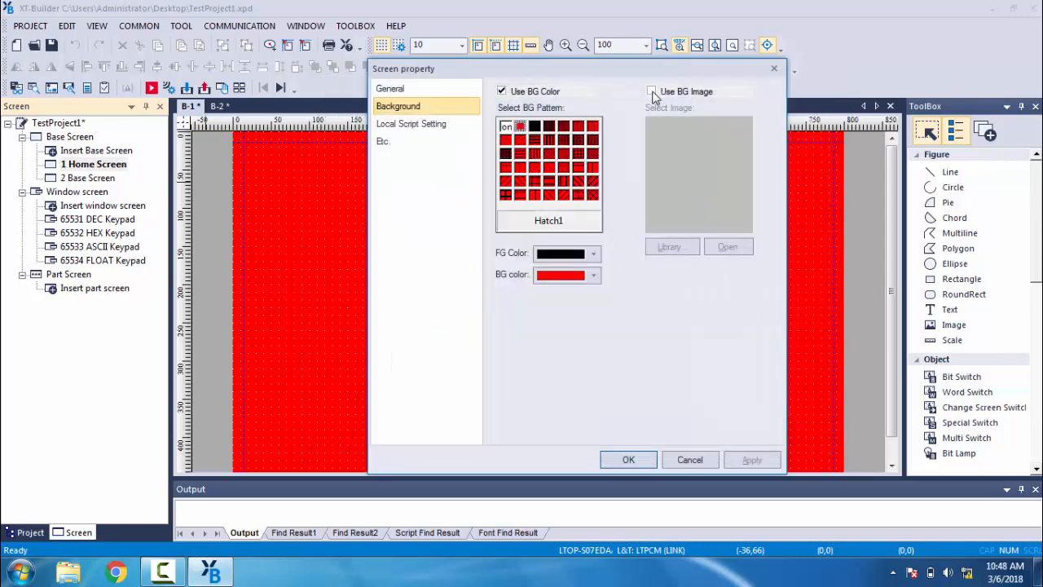
left_click(734, 247)
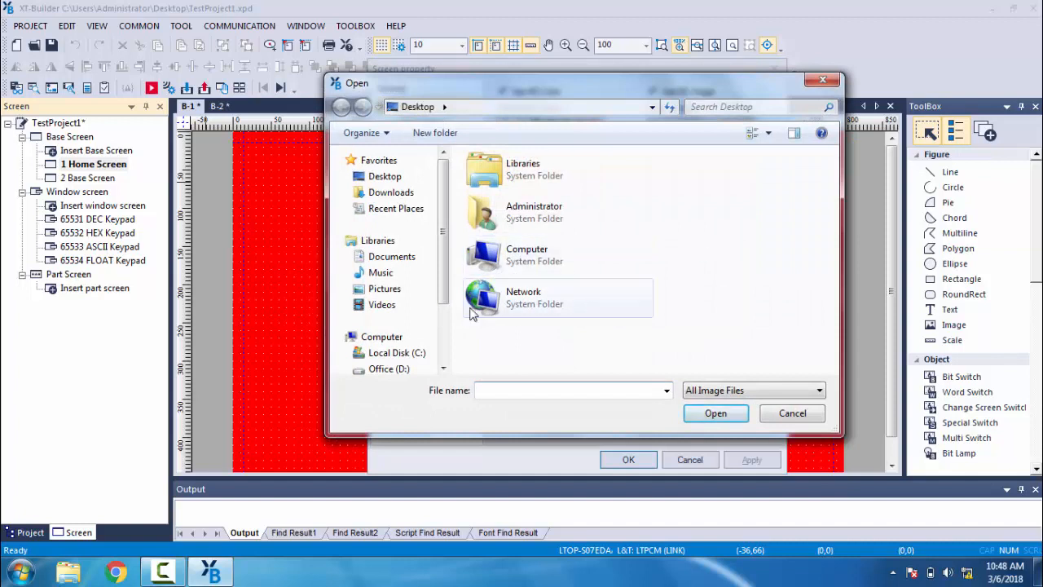
scroll(408, 295, "down", 2)
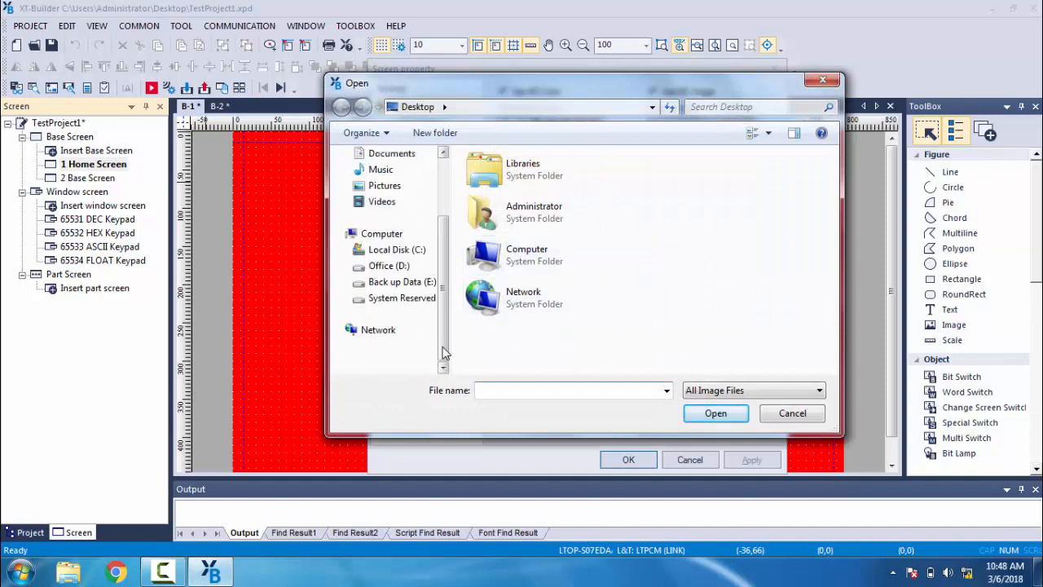
left_click(397, 286)
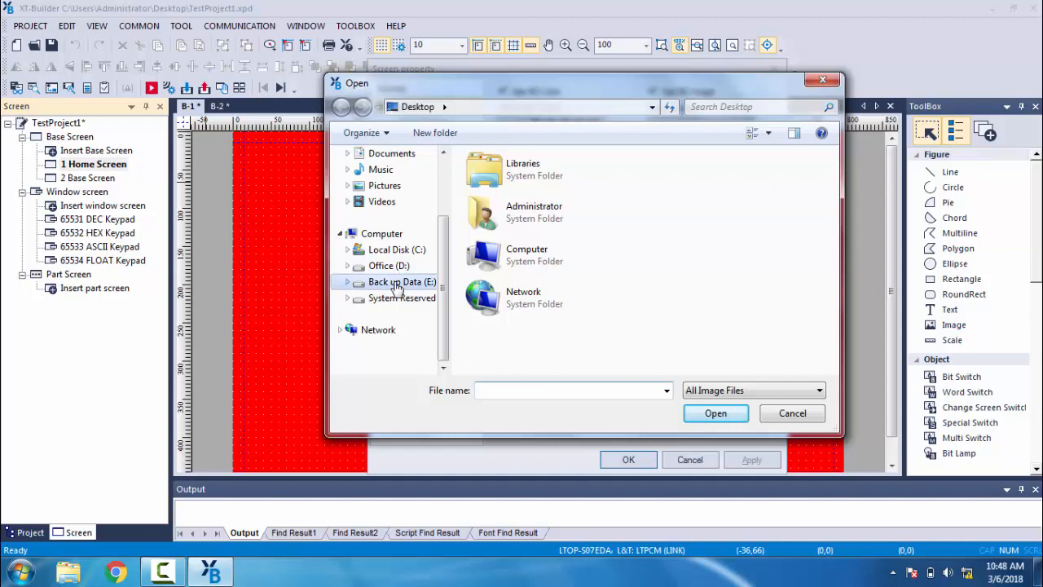
left_click(387, 185)
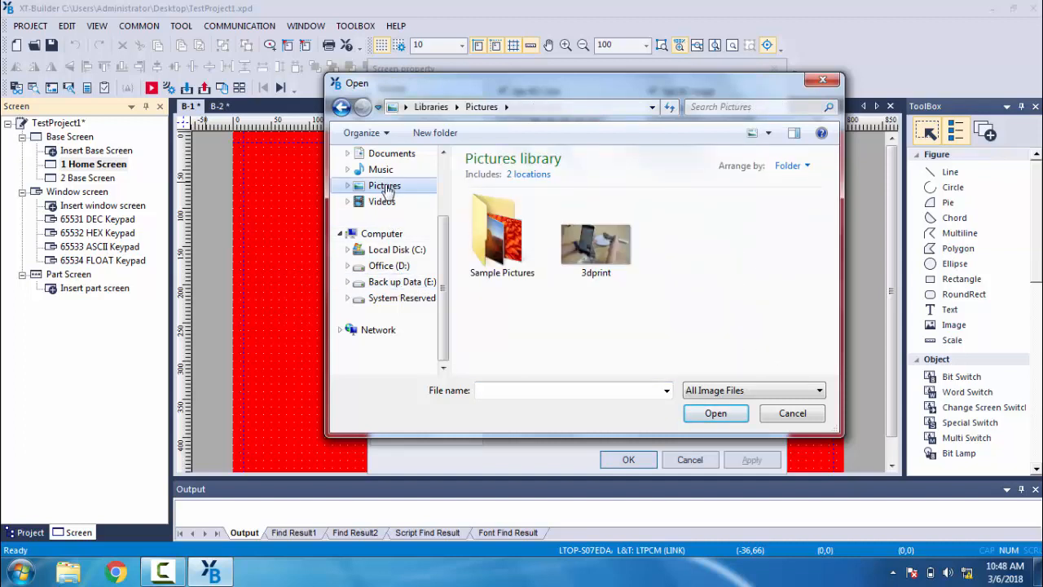
double_click(484, 255)
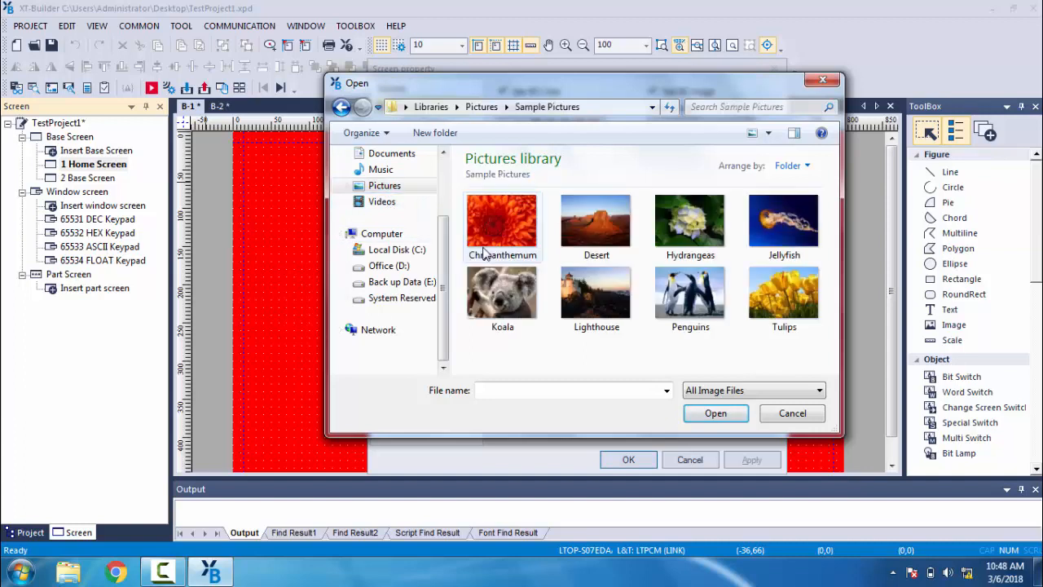
left_click(497, 303)
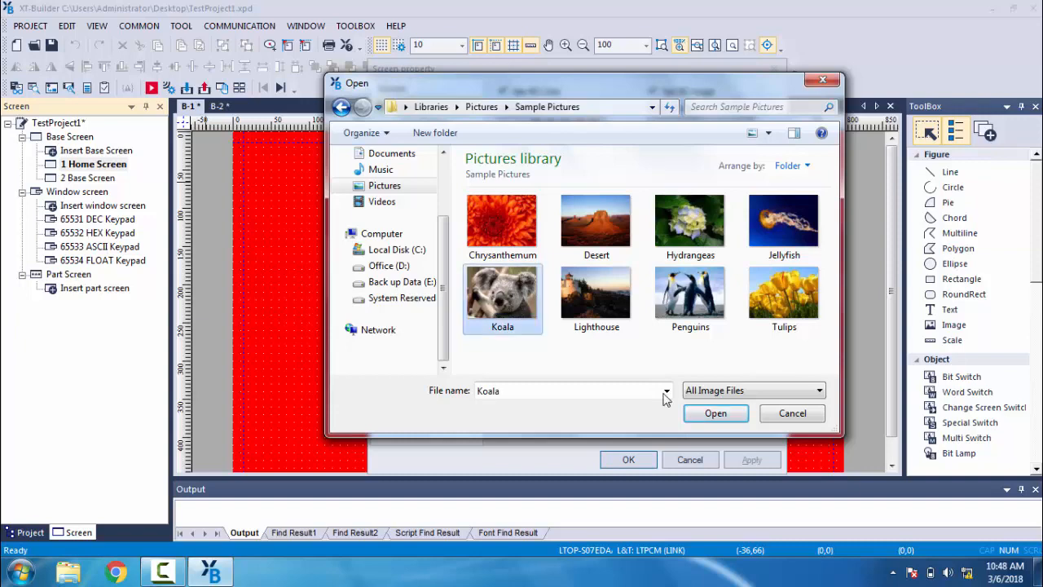
left_click(714, 415)
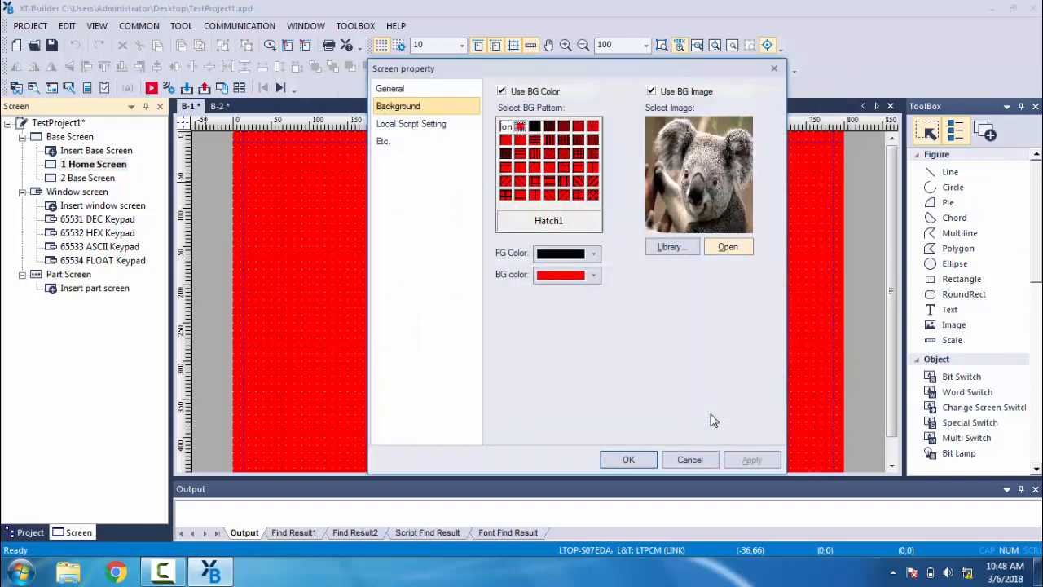
left_click(628, 460)
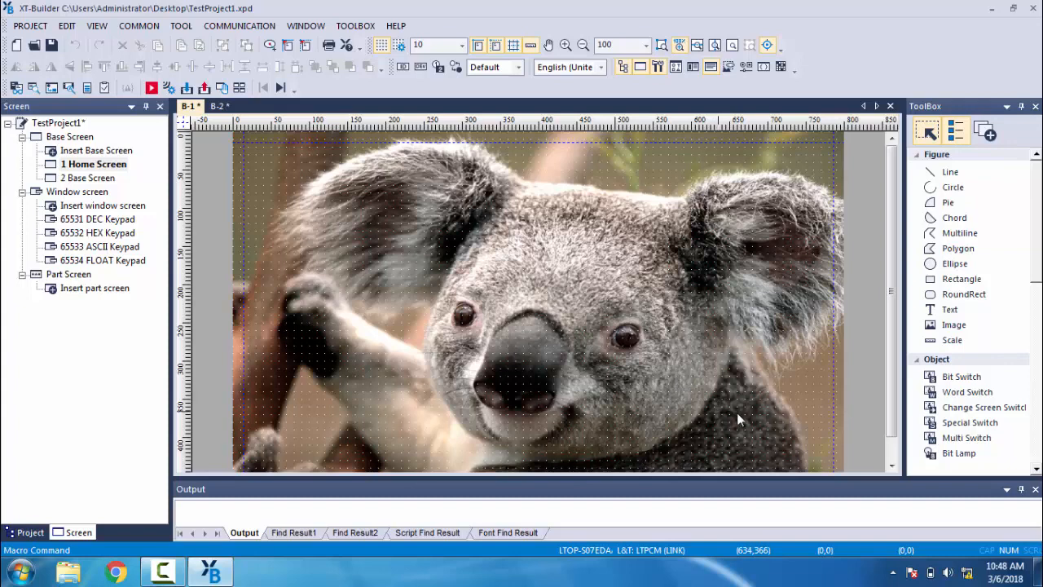
left_click(892, 463)
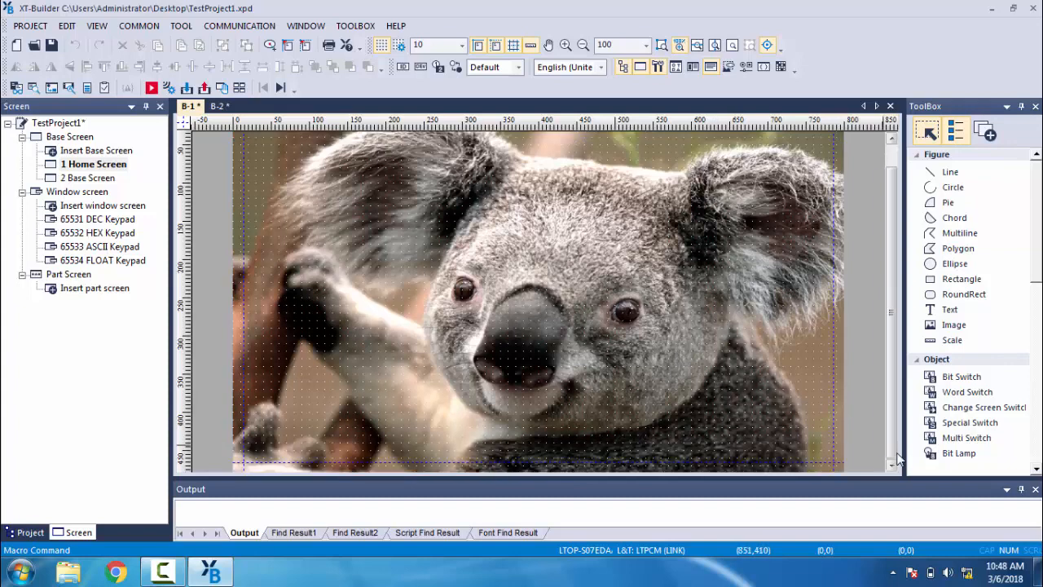
left_click(892, 154)
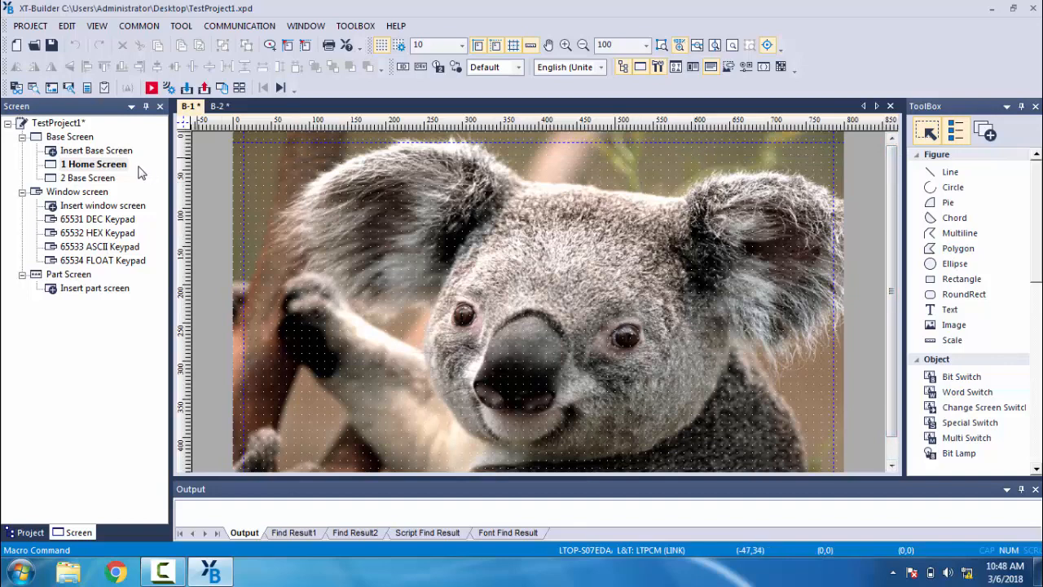
Review the Home Screen's background, local script and open/close script settings in its screen properties
right_click(112, 167)
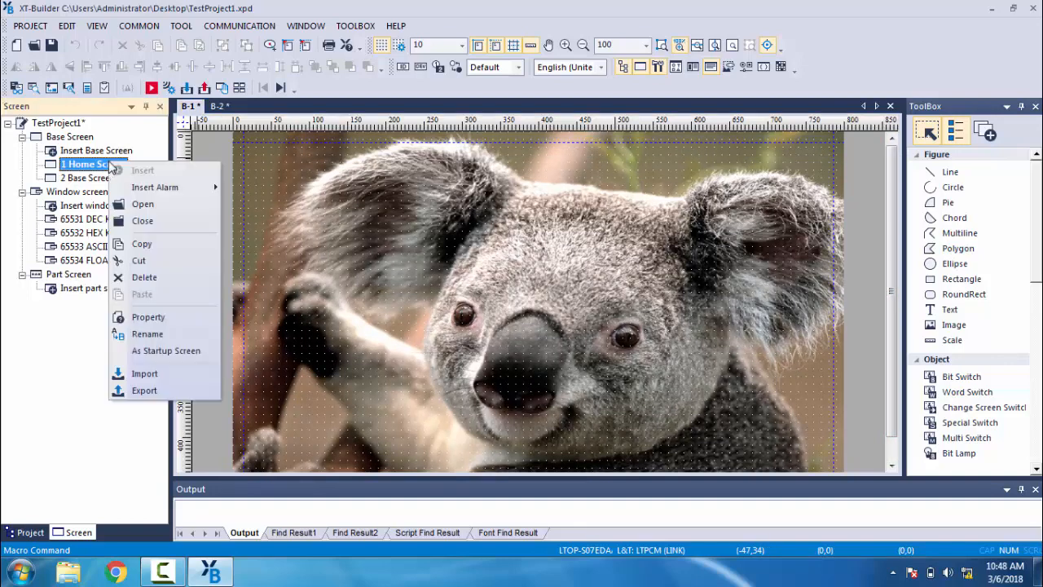
left_click(141, 317)
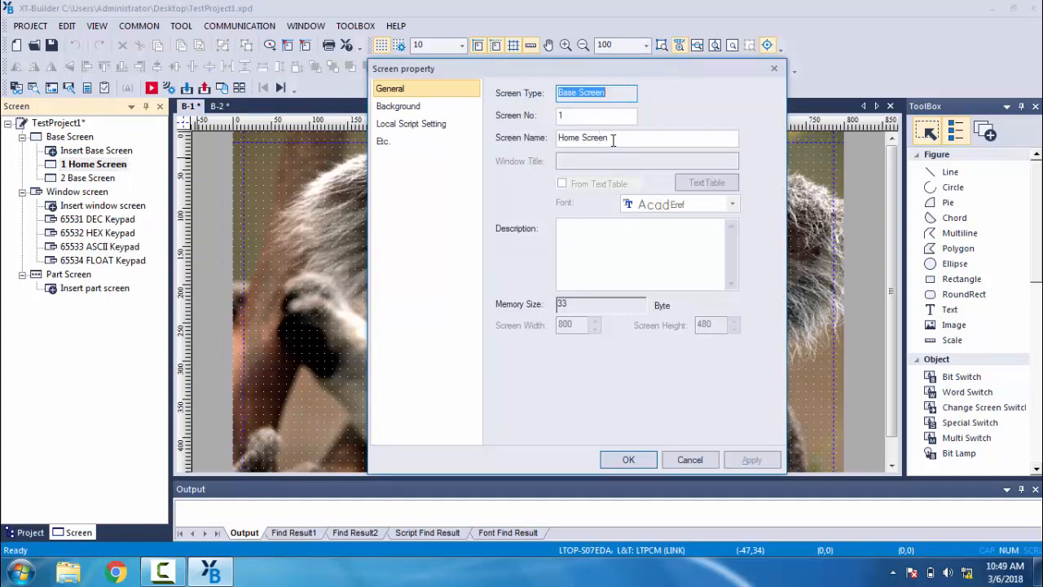
left_click(423, 110)
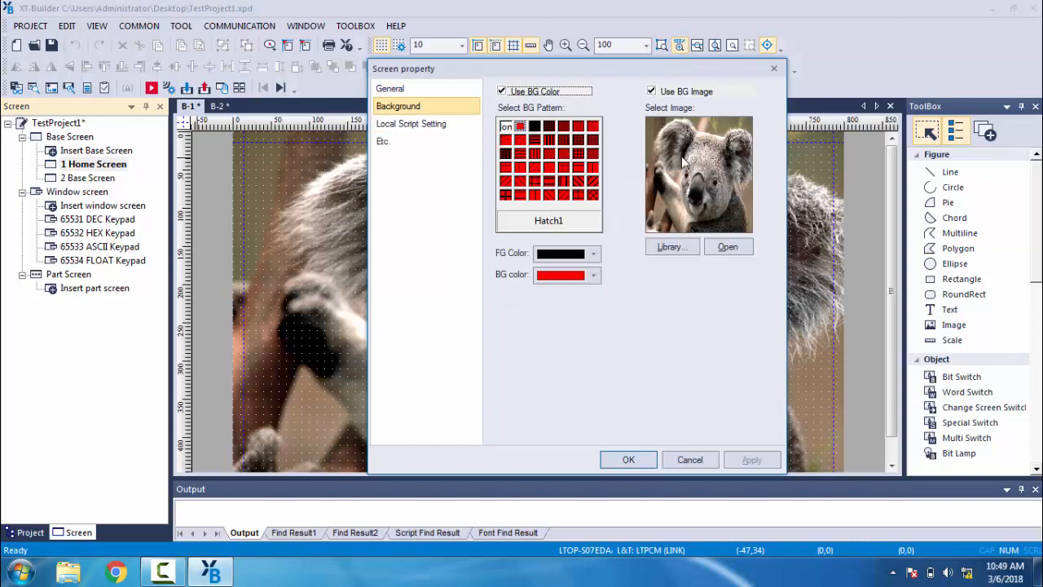
left_click(412, 124)
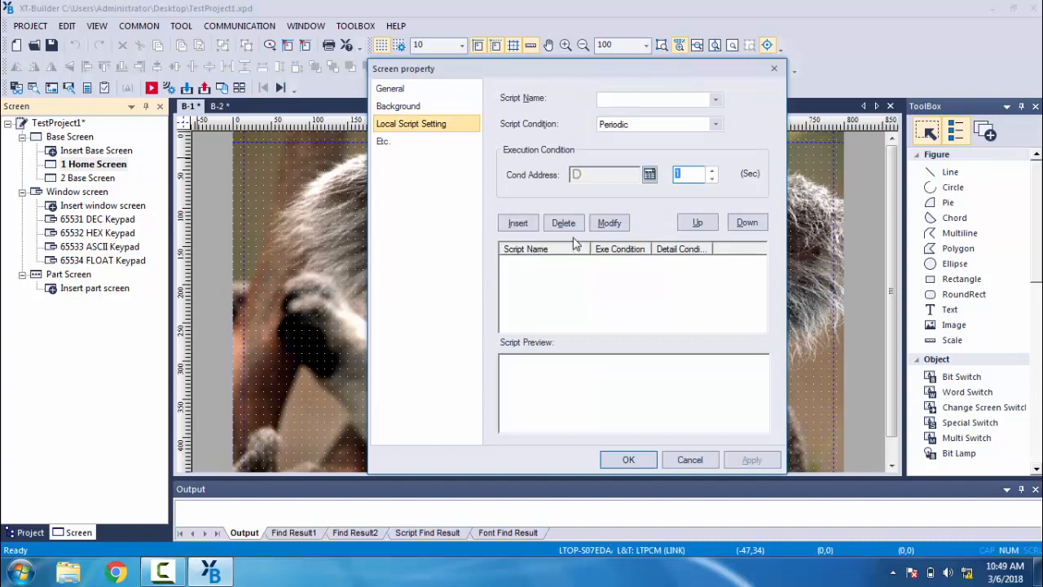
left_click(714, 100)
left_click(714, 100)
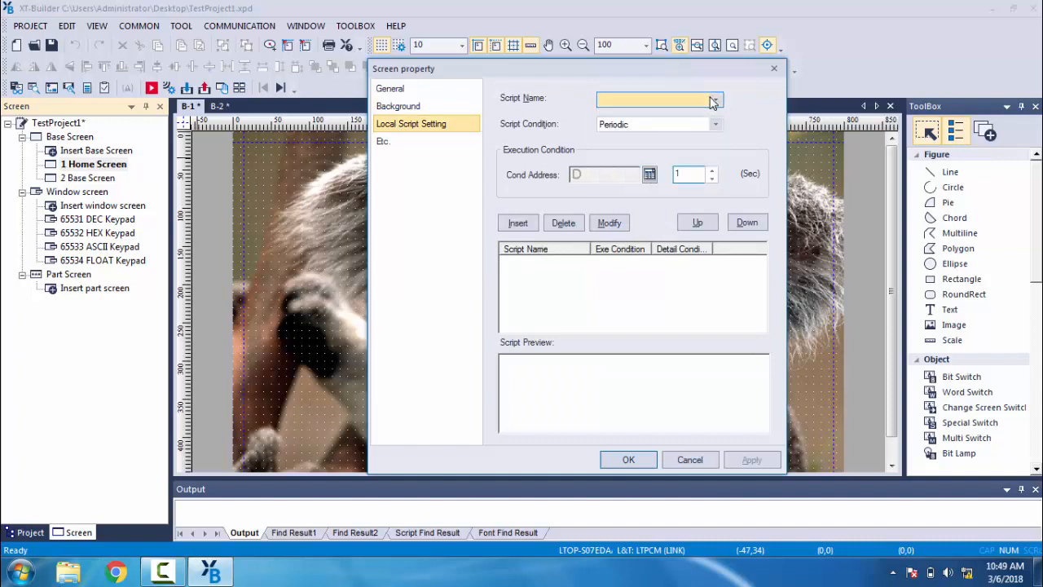
left_click(383, 144)
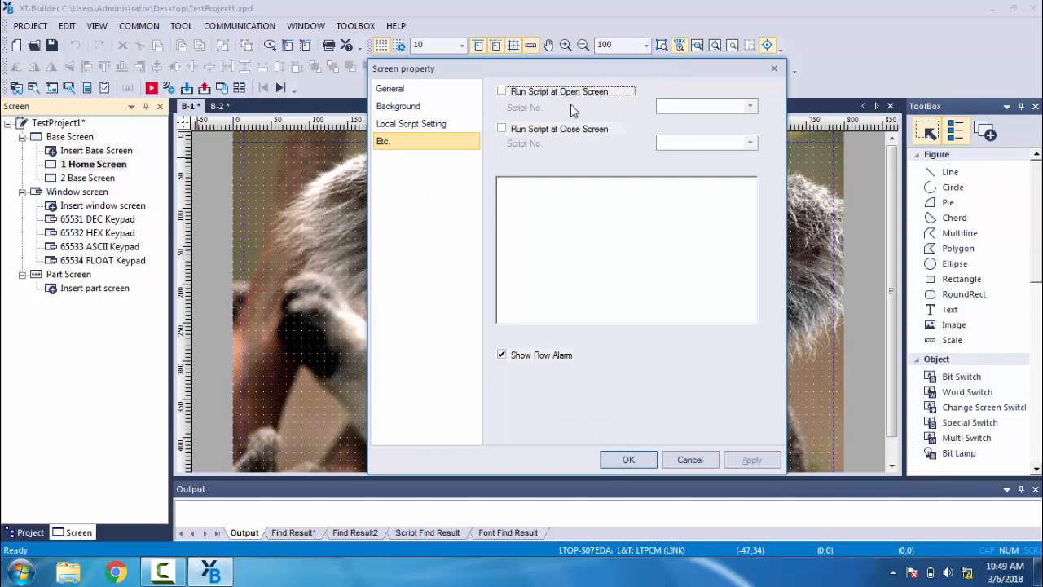
left_click(423, 132)
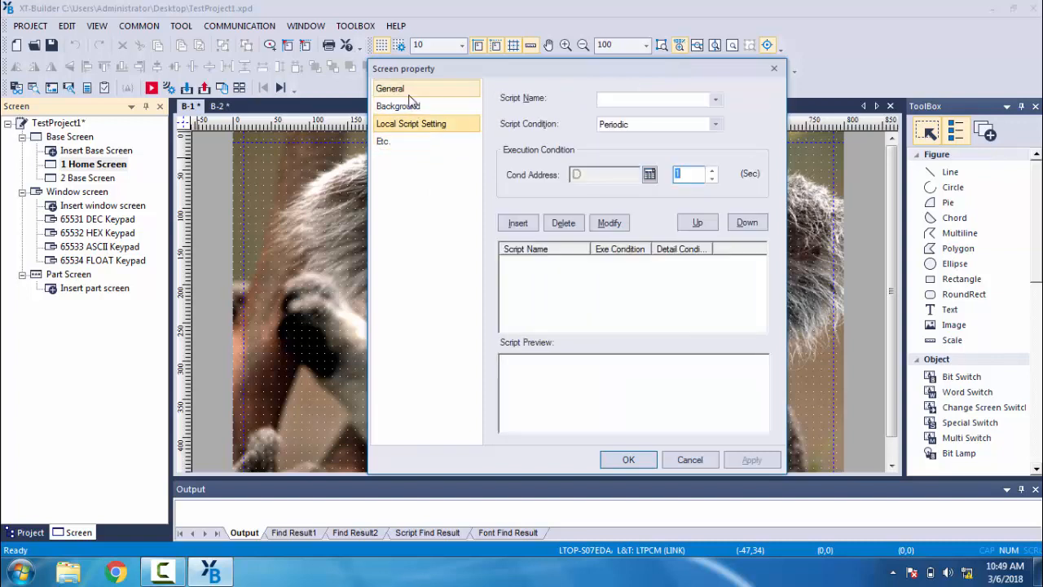
left_click(410, 92)
left_click(412, 108)
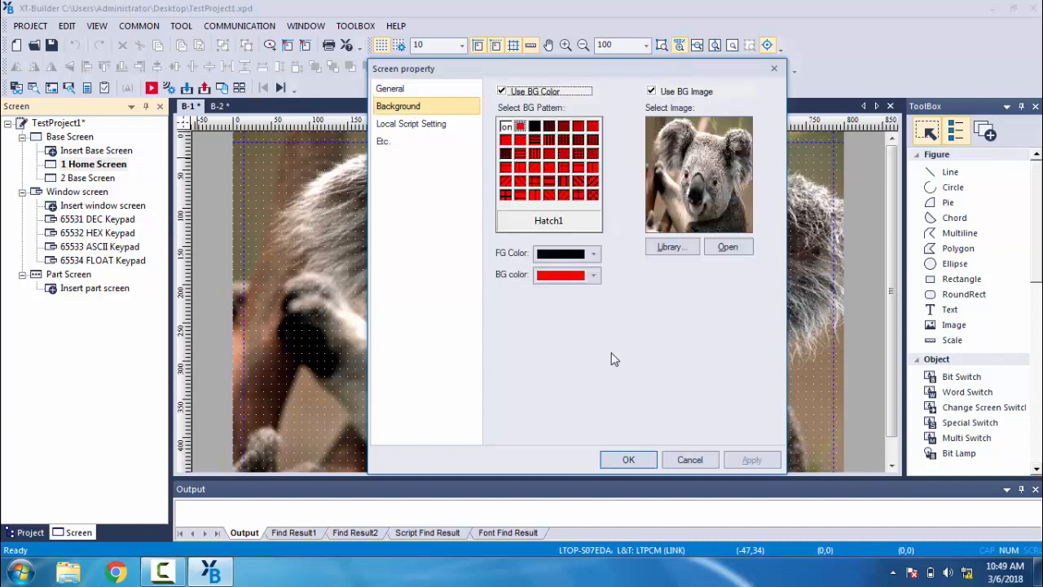
left_click(629, 461)
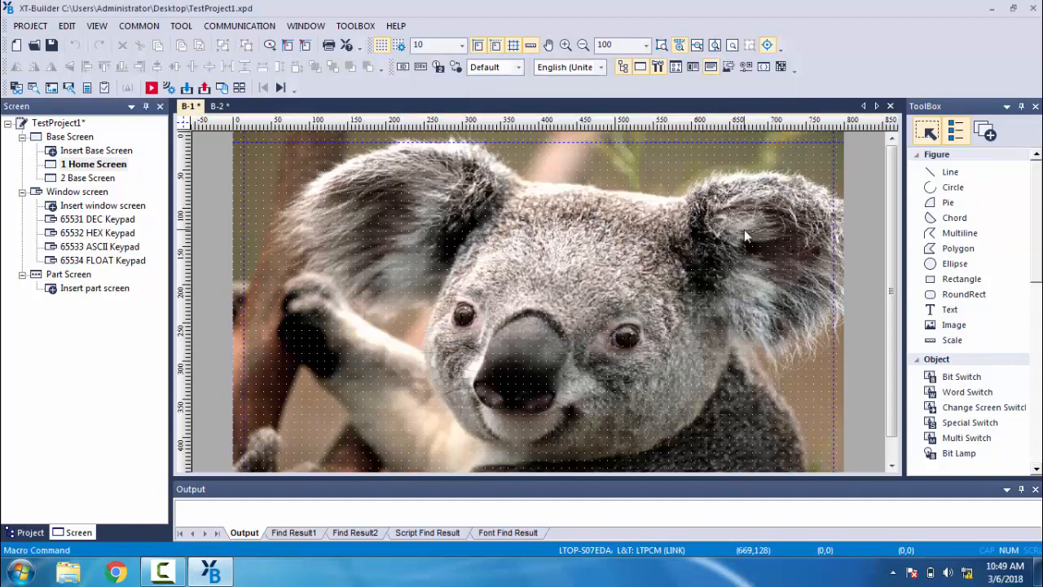
Place a text object near the upper middle of the Home Screen with the text HOME SCREEN
left_click(947, 312)
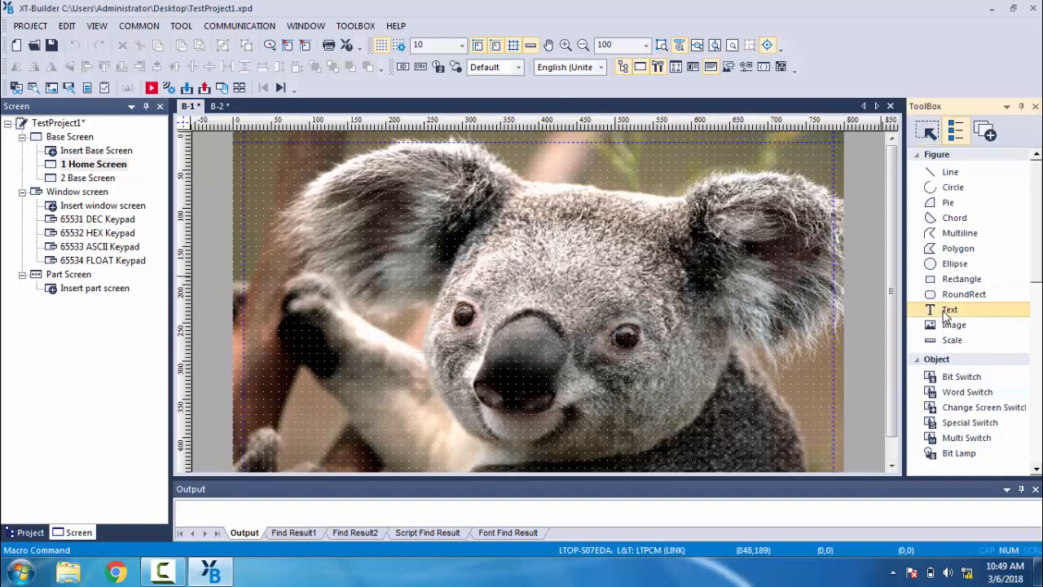
left_click(513, 157)
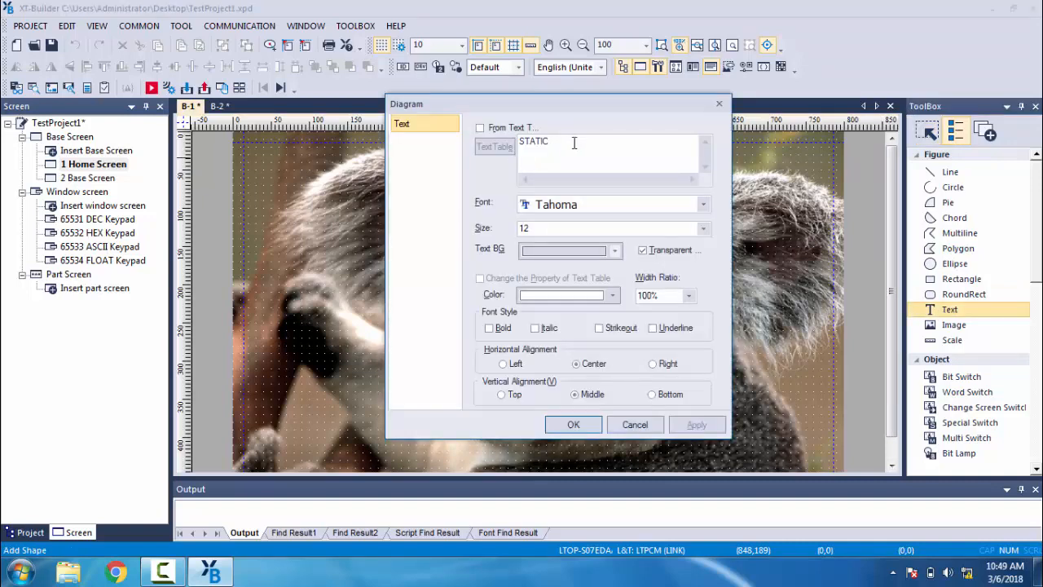
key("BackSpace")
key("BackSpace")
key("BackSpace")
key("BackSpace")
key("BackSpace")
type("HOME SCREEN")
Set the text size to 20, make it bold and underlined, and confirm the text settings
left_click(704, 229)
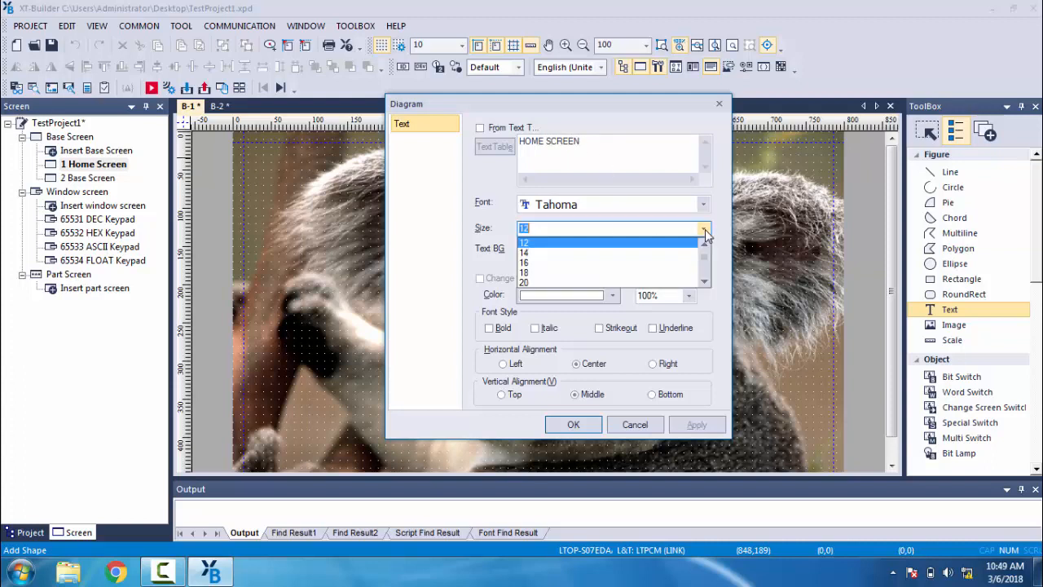
left_click(668, 282)
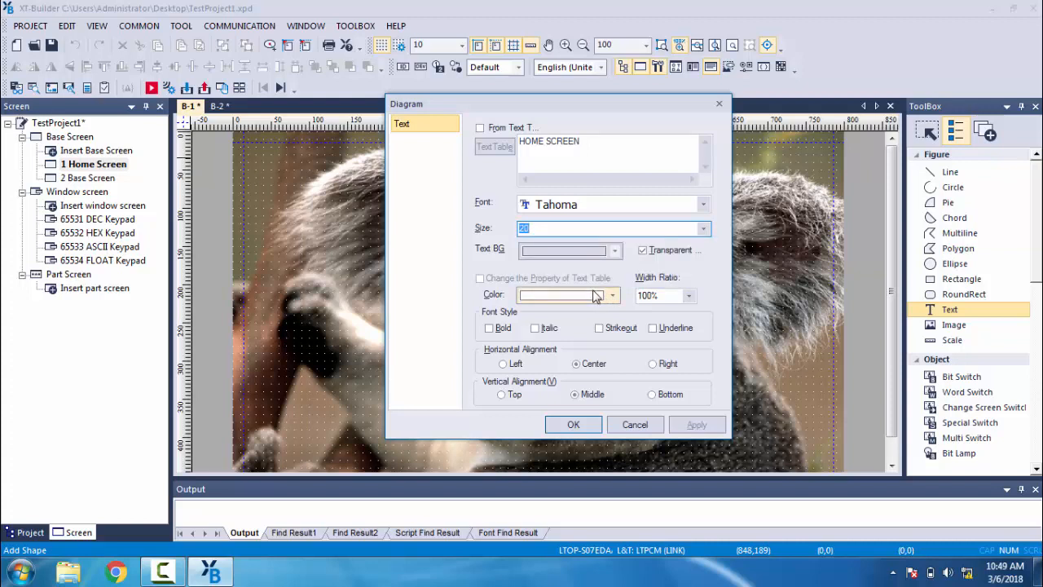
left_click(490, 329)
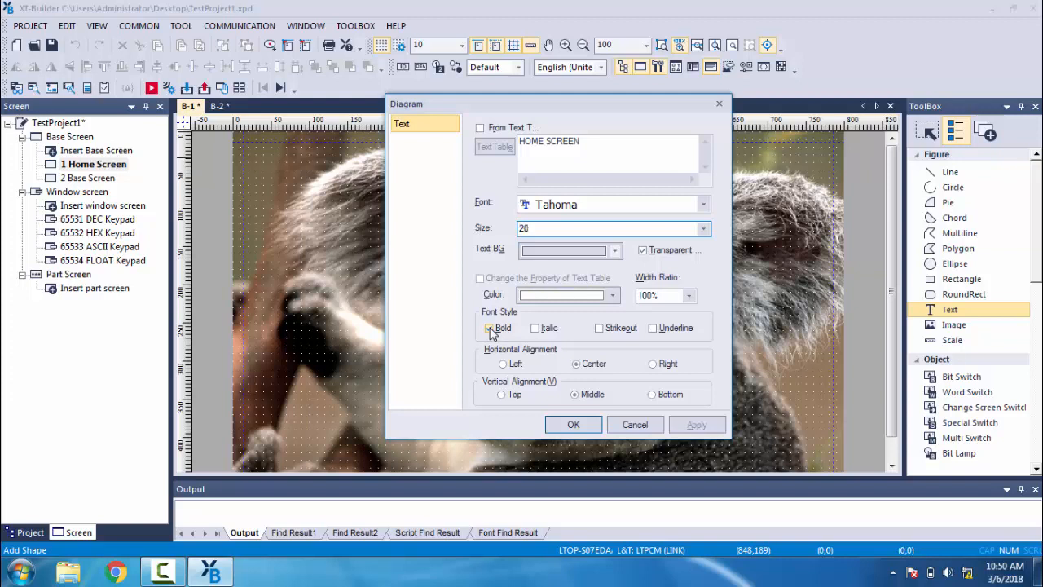
left_click(654, 327)
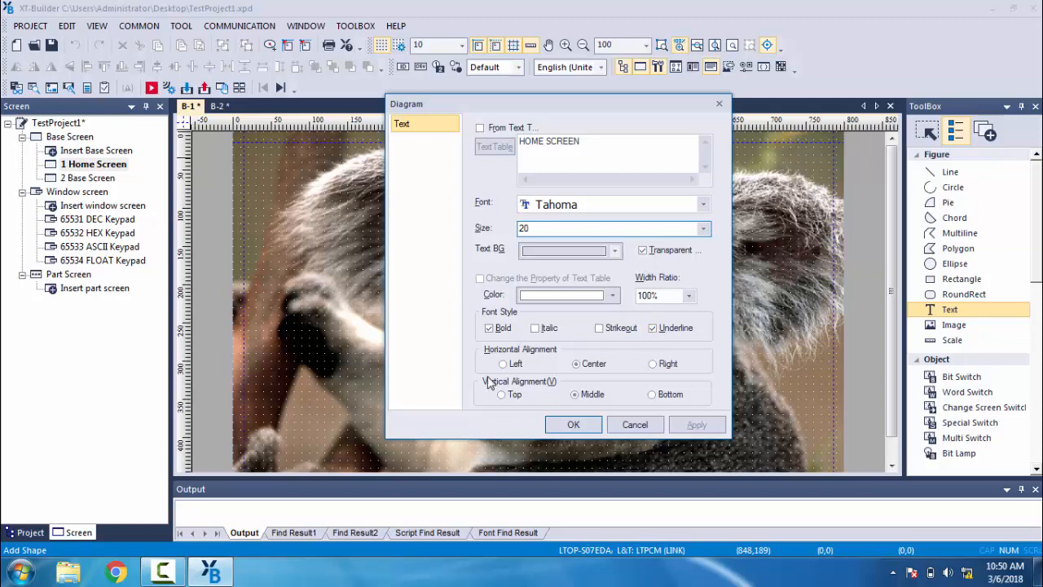
left_click(570, 425)
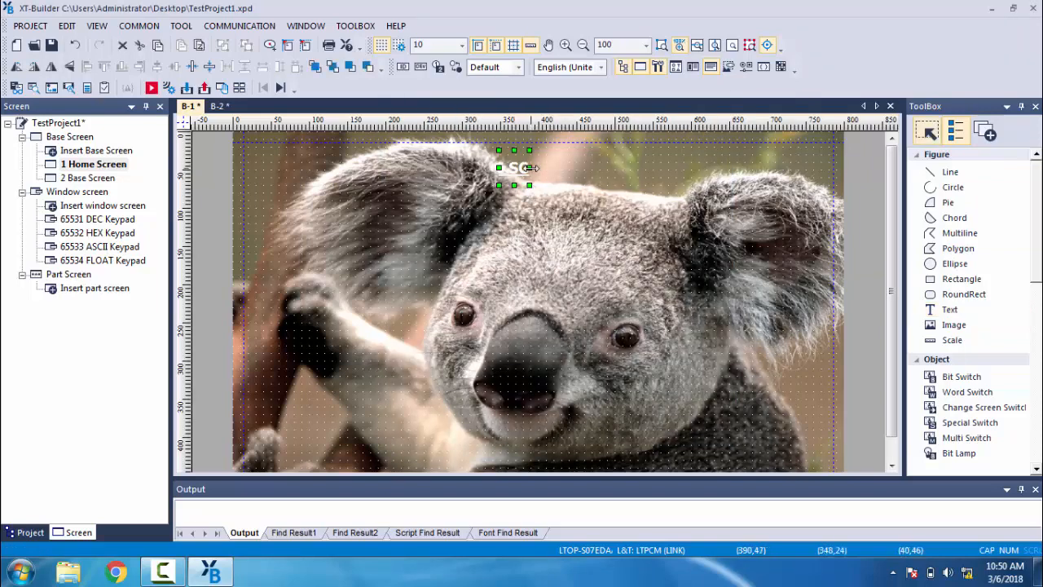
Widen the HOME SCREEN title's text box to about 205 pixels so the whole text fits, and save the project
left_click_drag(530, 168, 567, 167)
left_click(656, 183)
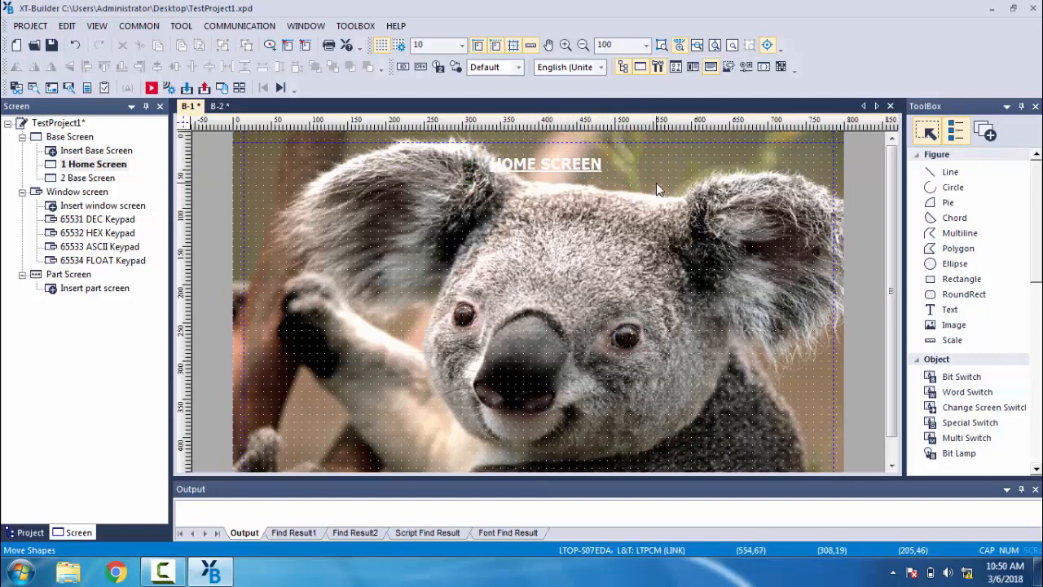
left_click(50, 46)
Open base screen 2 and change its screen name to SCREEN-2 in its screen properties
left_click(81, 178)
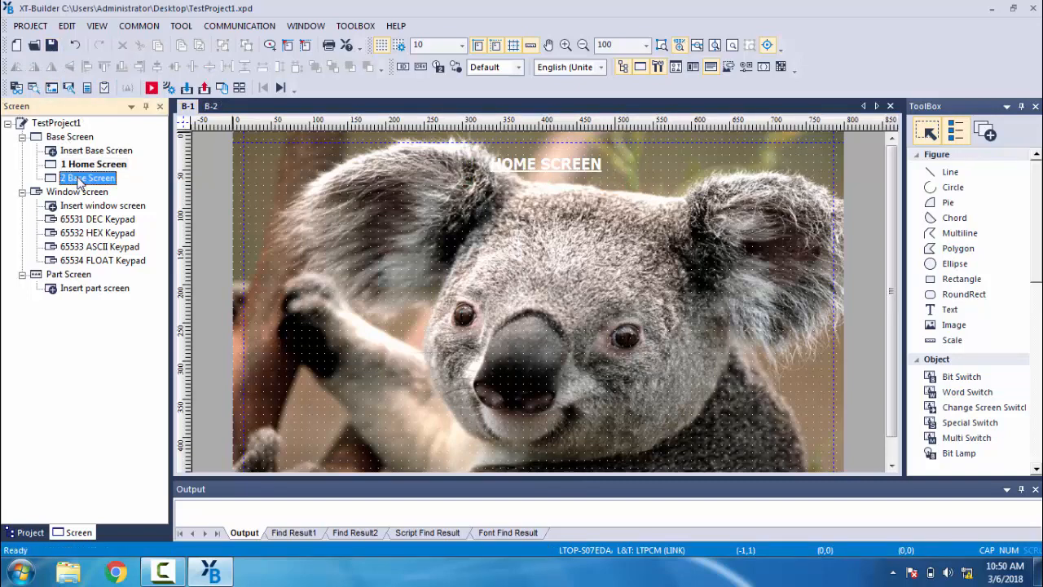
double_click(79, 177)
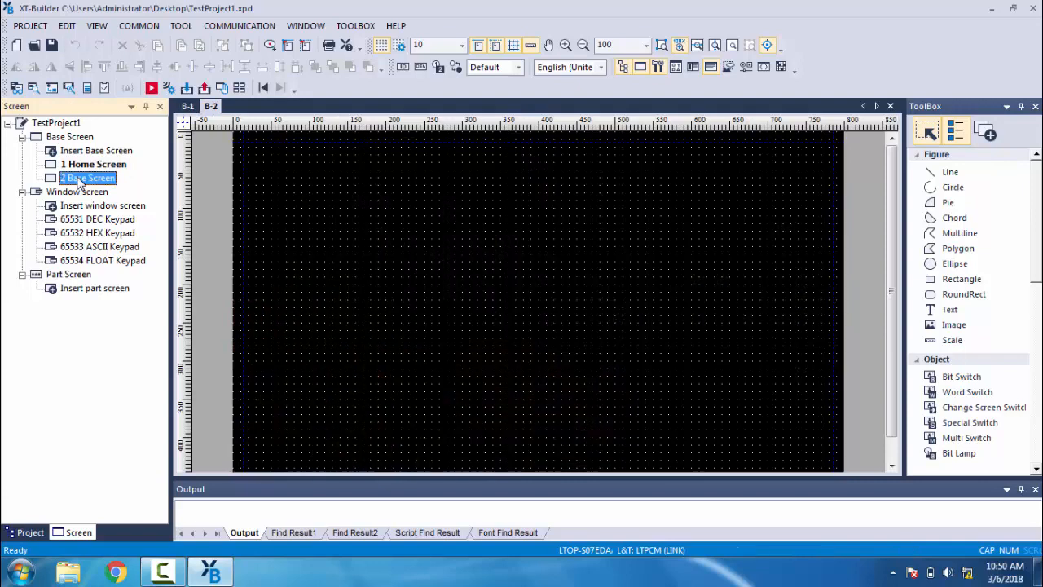
right_click(463, 213)
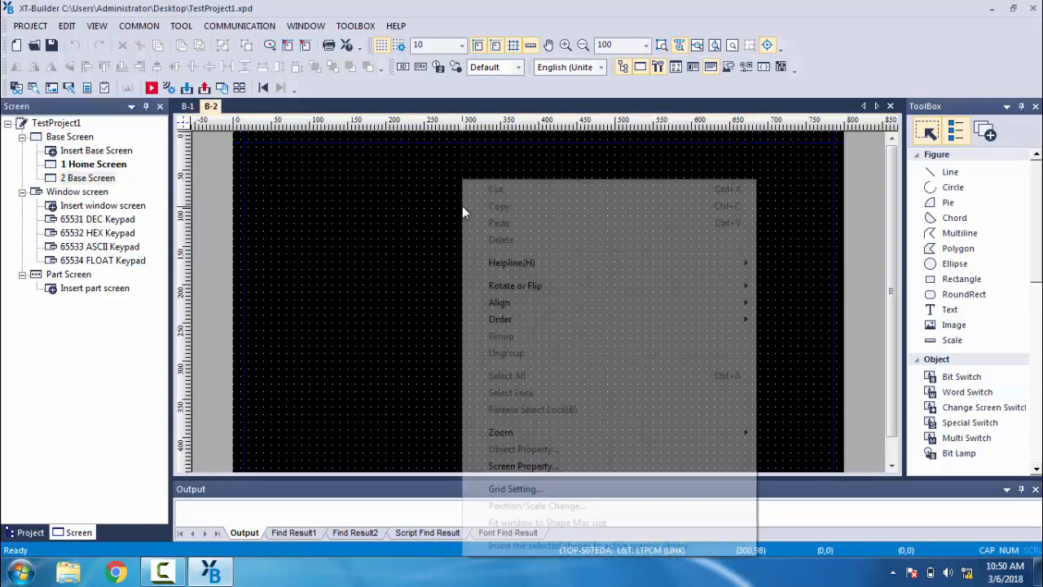
left_click(342, 220)
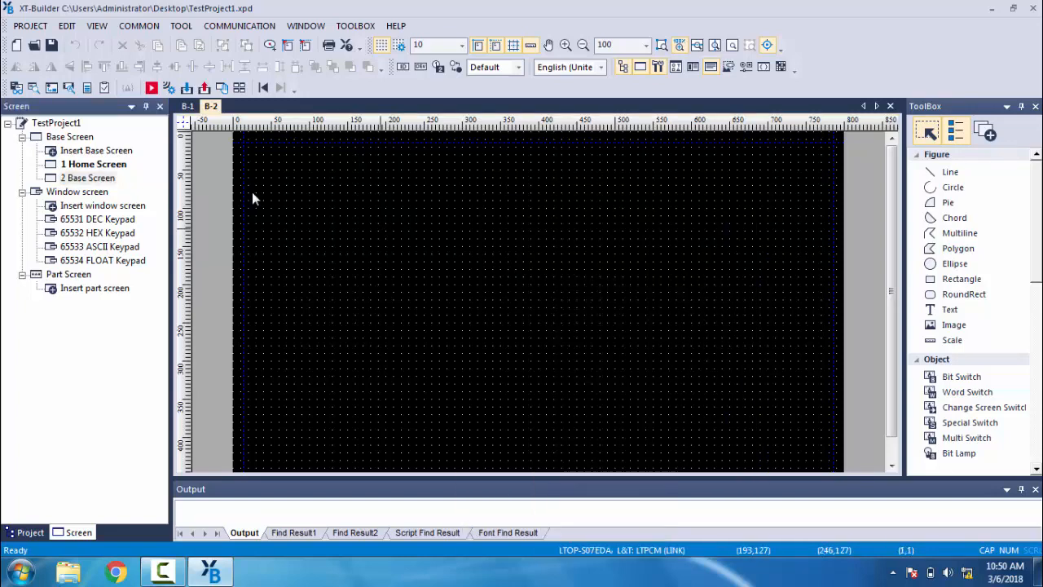
right_click(79, 179)
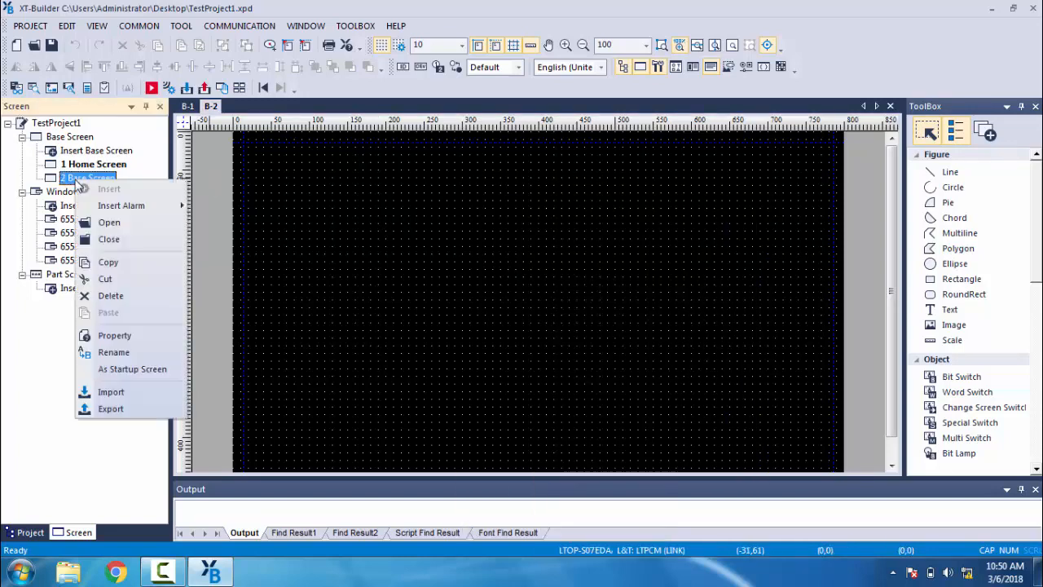
left_click(114, 335)
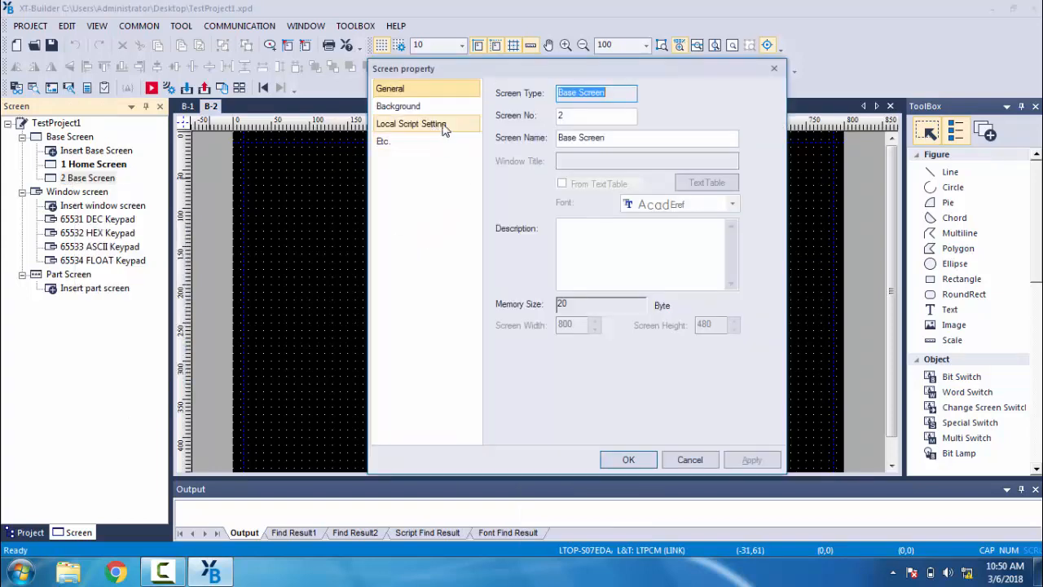
left_click(616, 138)
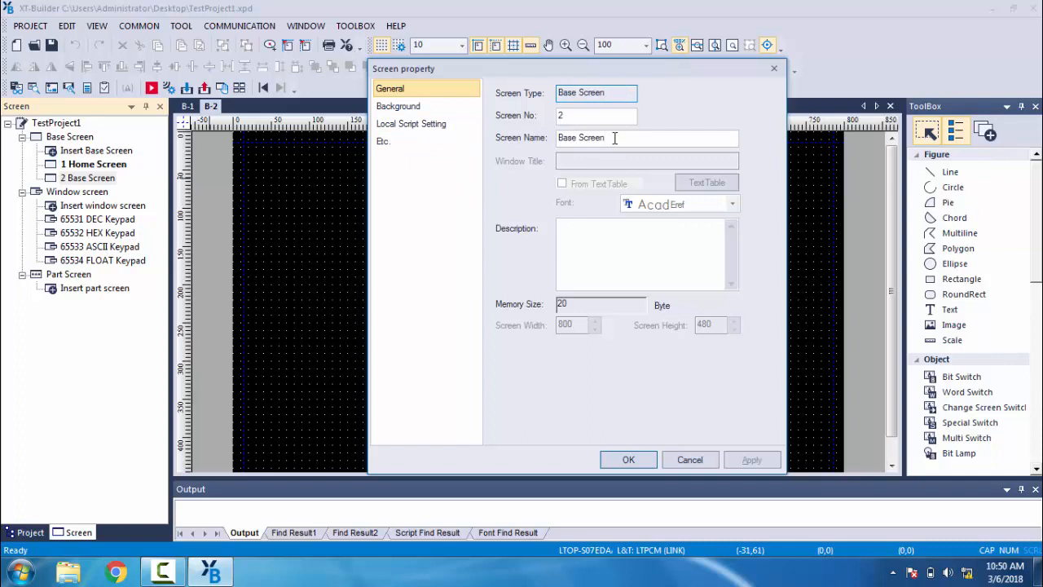
key("BackSpace")
key("BackSpace")
key("BackSpace")
key("BackSpace")
key("BackSpace")
key("BackSpace")
key("BackSpace")
key("BackSpace")
key("BackSpace")
key("BackSpace")
type("SCREEN-2")
Enable a background colour for screen 2 with blue background, yellow foreground and pattern Hatch31, and confirm the properties
left_click(399, 107)
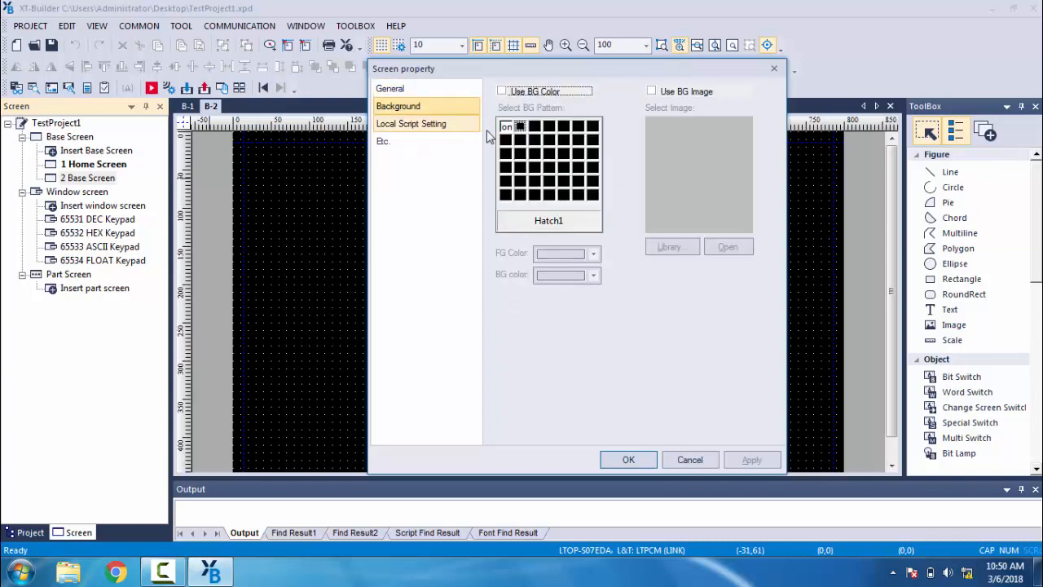
left_click(503, 92)
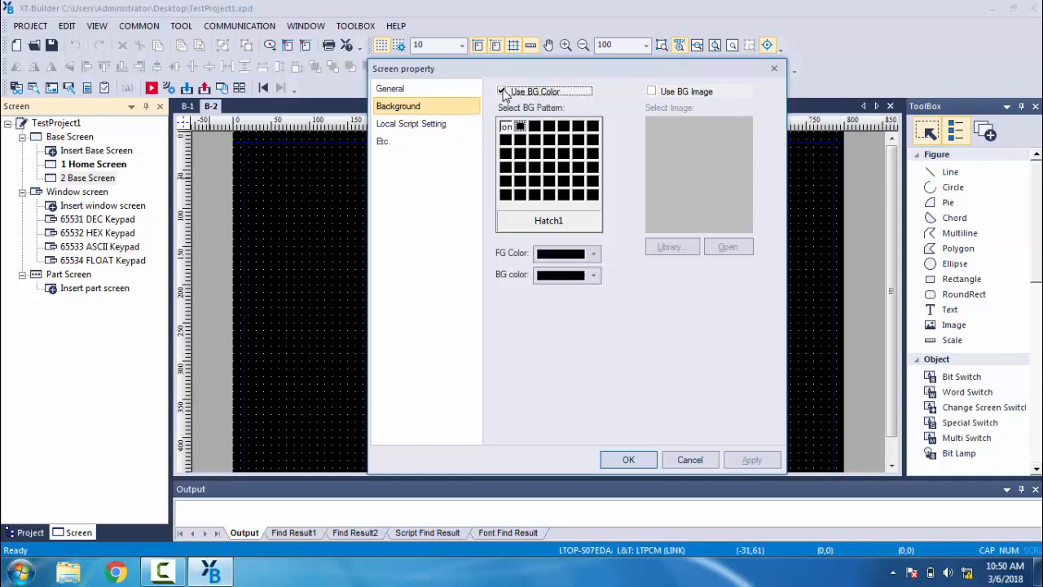
left_click(581, 276)
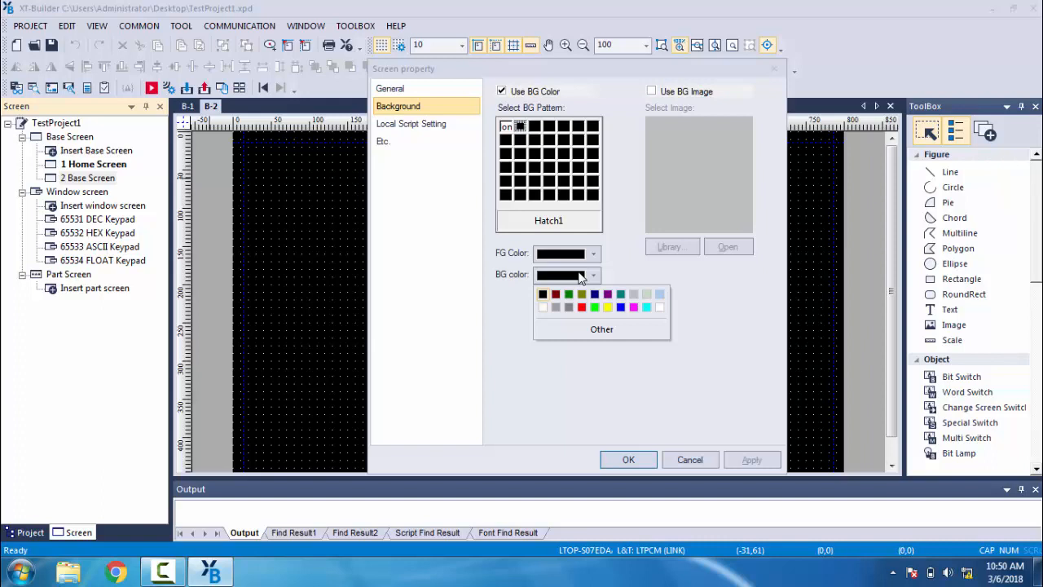
left_click(619, 307)
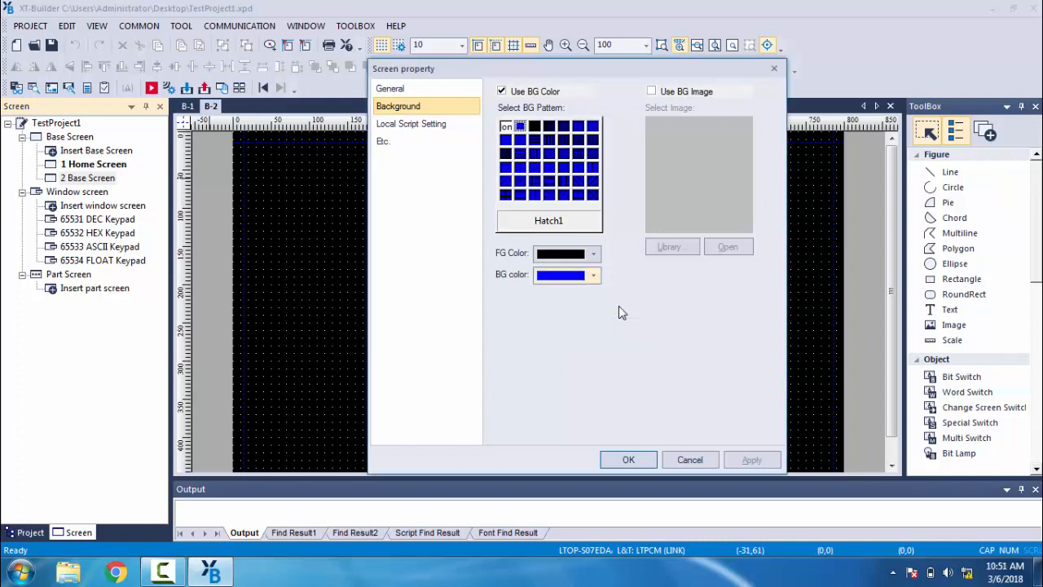
left_click(576, 258)
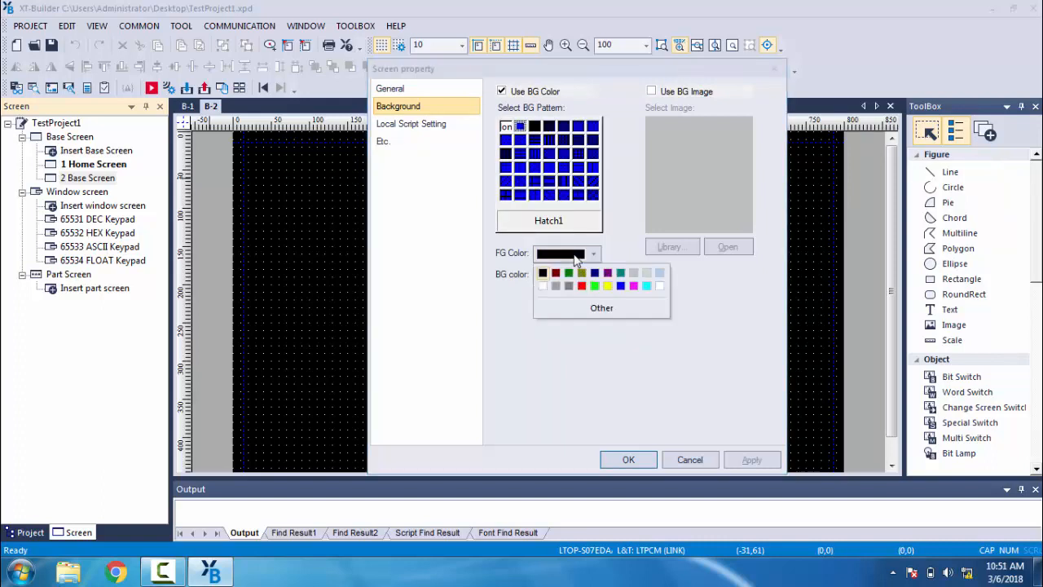
left_click(608, 286)
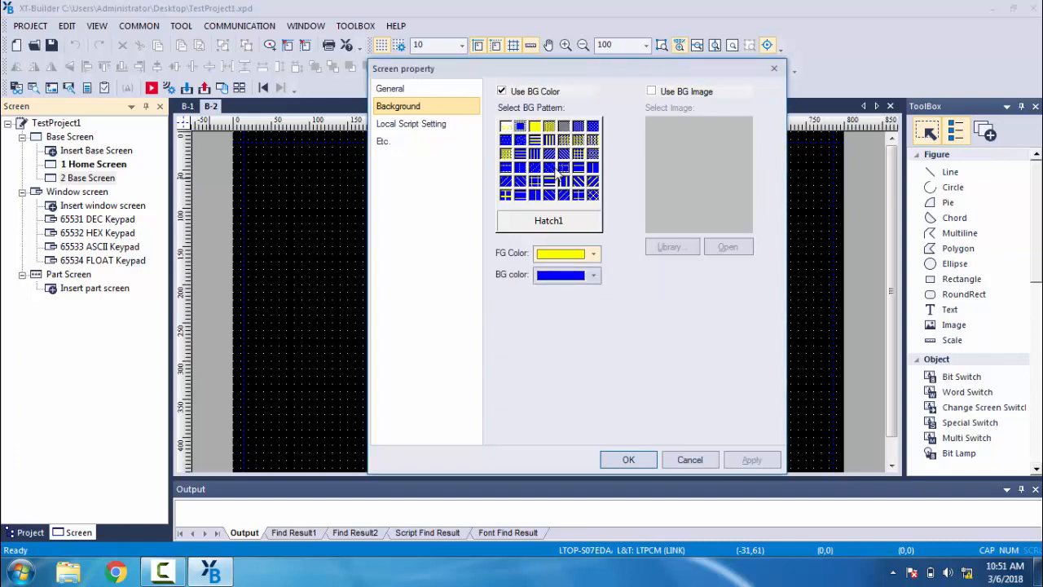
left_click(550, 181)
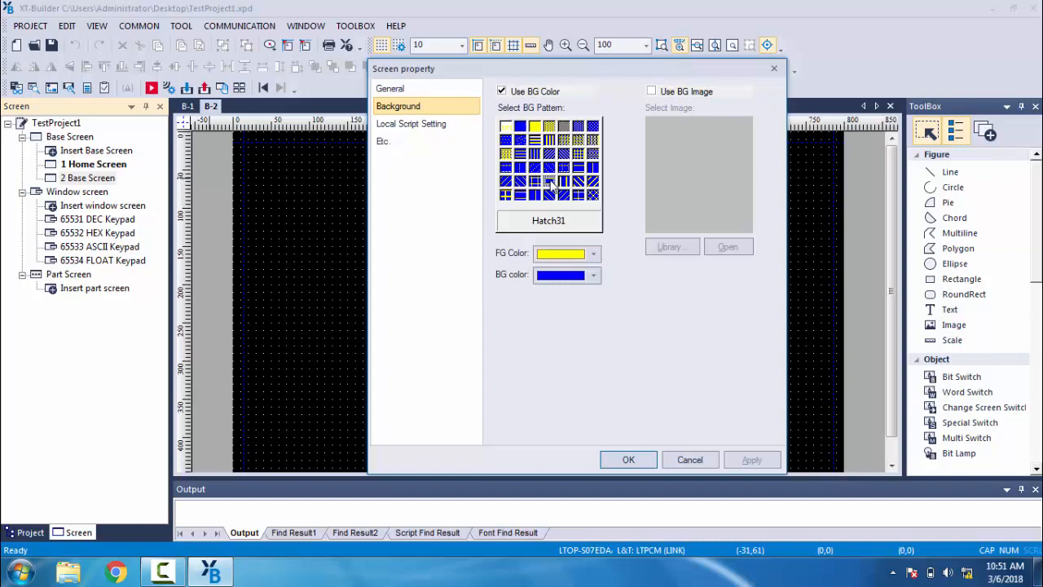
left_click(628, 460)
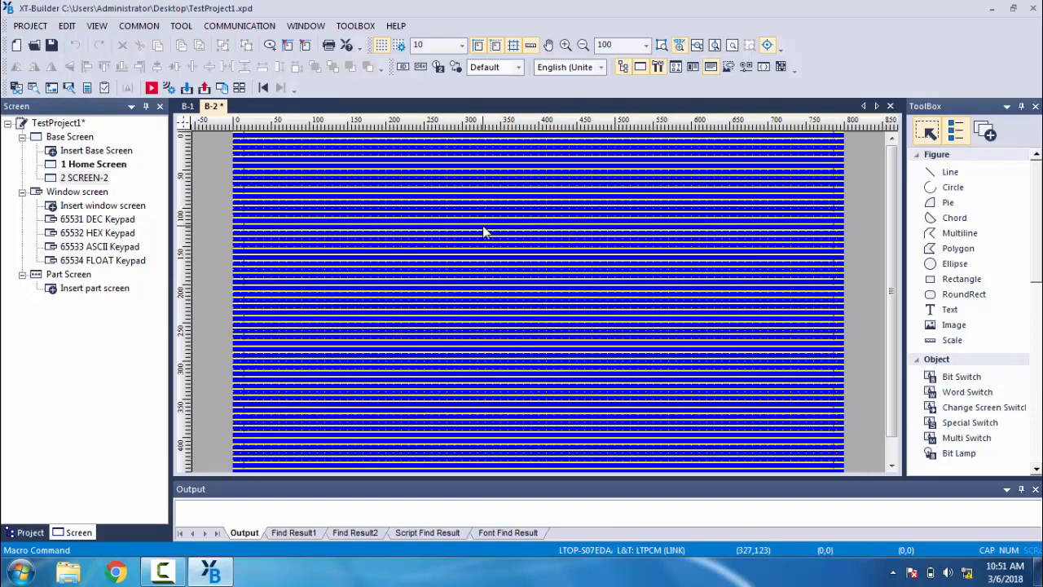
Place a text object near the upper middle of SCREEN-2 with font Tw Cen MT Condensed Extra Bold, size 18
left_click(951, 312)
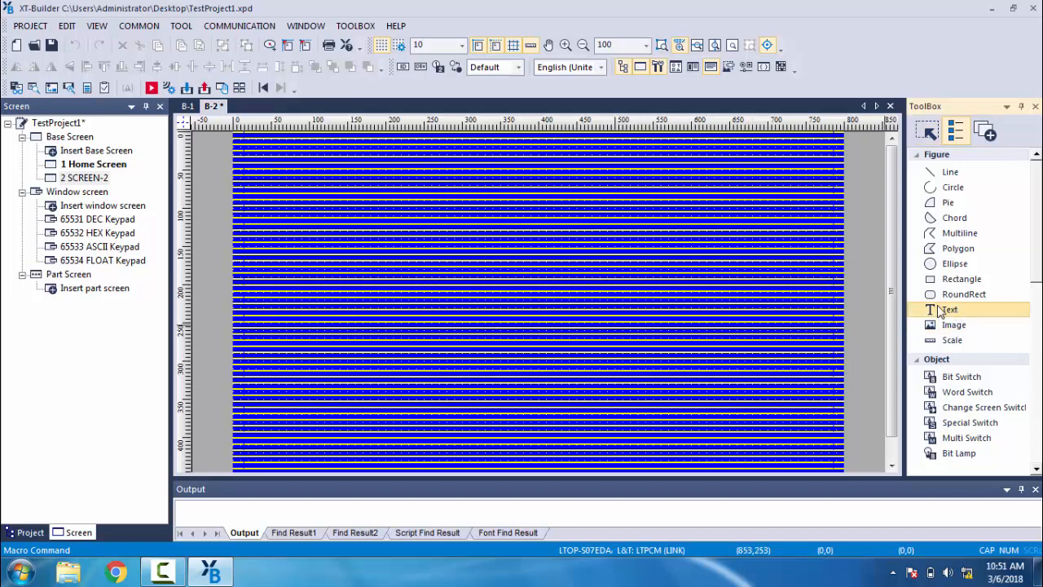
left_click(439, 158)
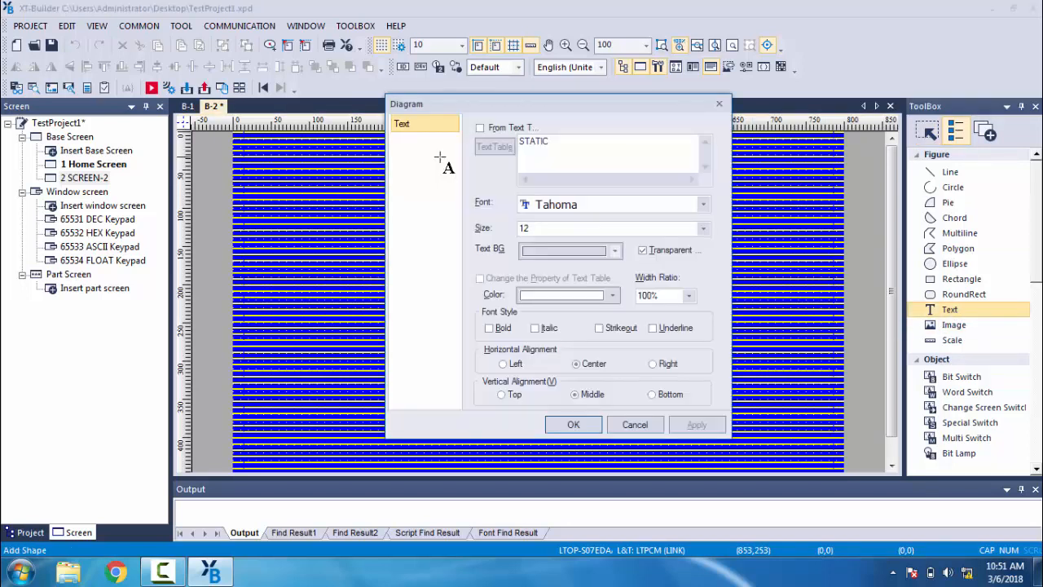
left_click(595, 205)
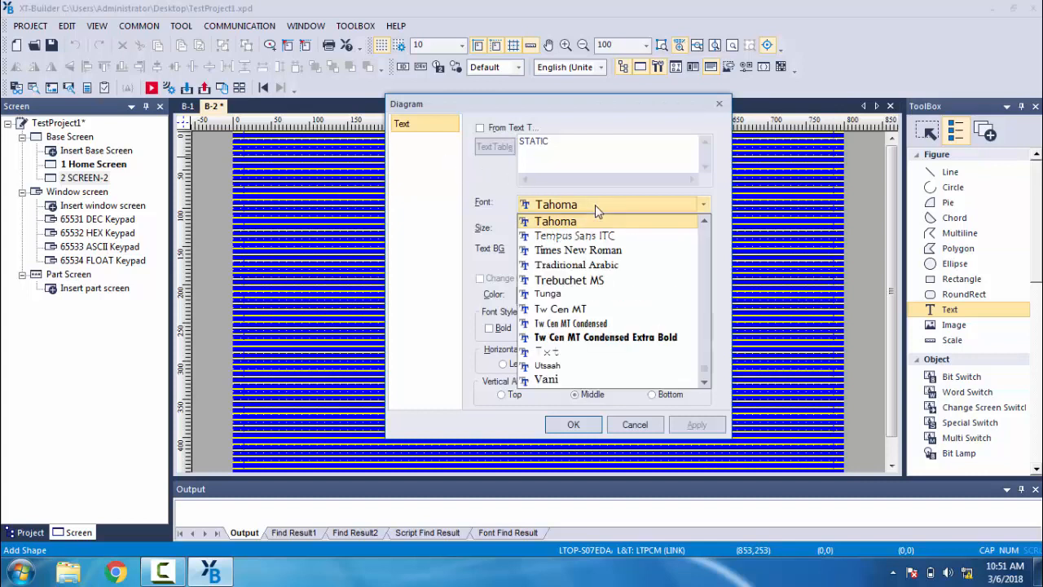
left_click(581, 337)
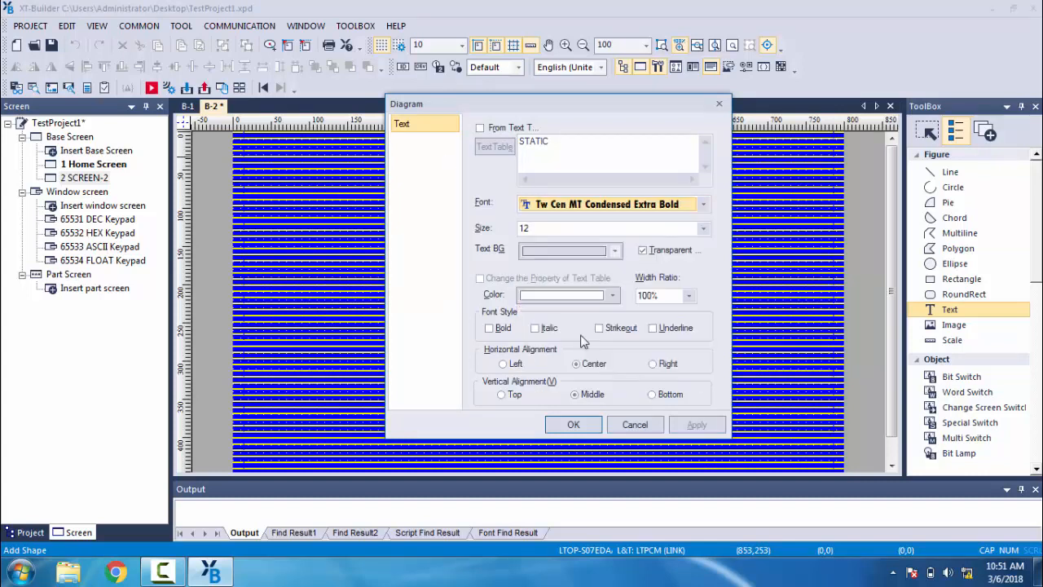
left_click(585, 229)
left_click(702, 229)
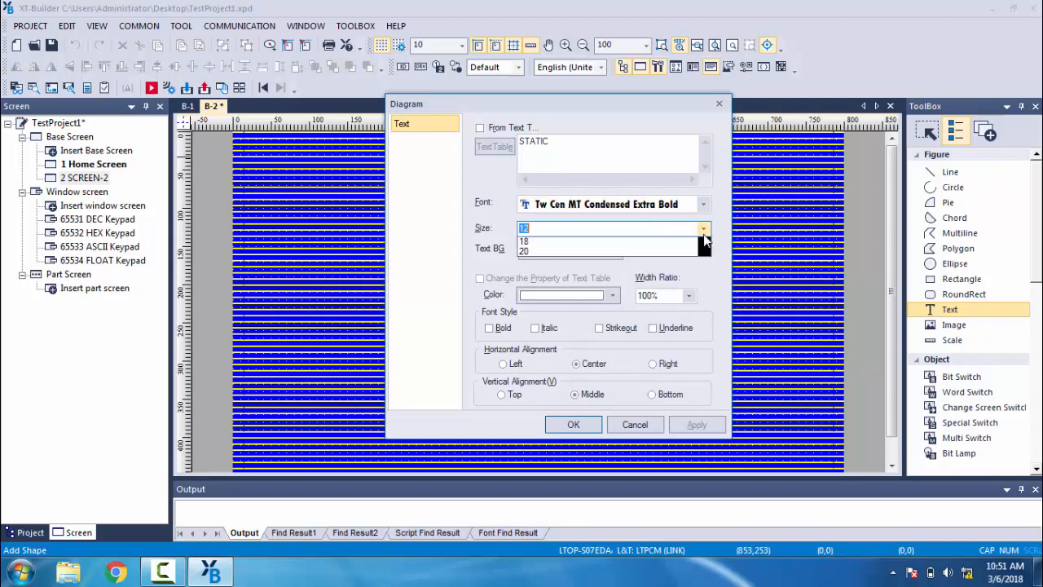
left_click(682, 274)
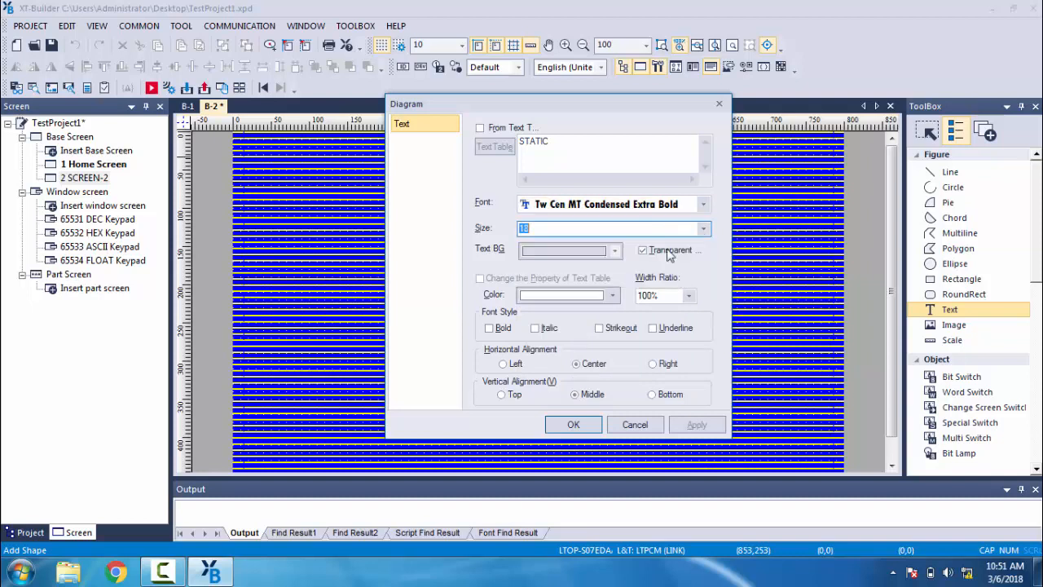
Replace the default text with SCREEN - 2, make it bold and underlined, and confirm the text settings
left_click(628, 147)
key("BackSpace")
key("BackSpace")
key("BackSpace")
key("BackSpace")
key("BackSpace")
key("BackSpace")
type("SCREE")
left_click(573, 425)
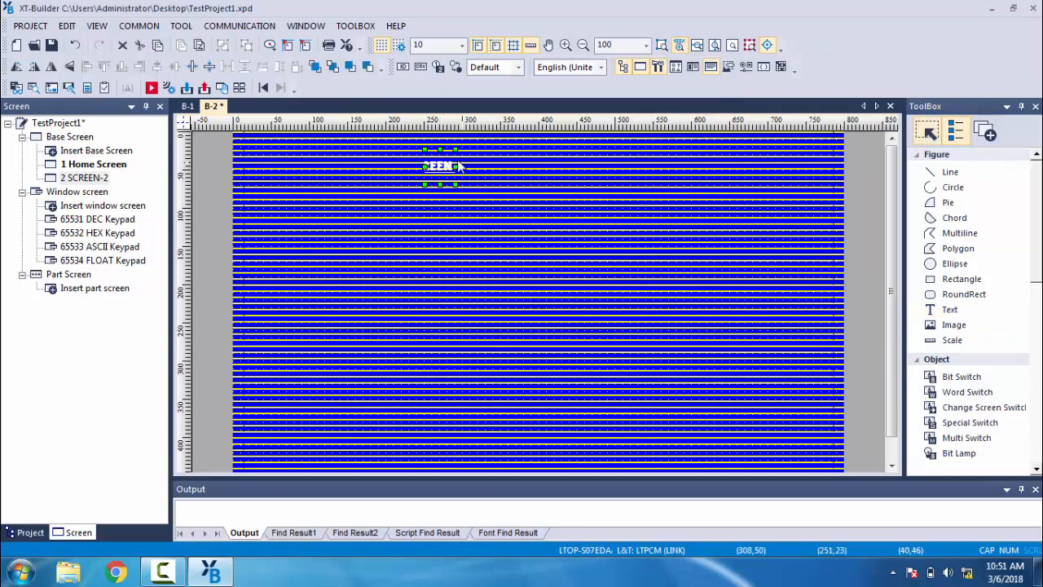
Widen the SCREEN - 2 text box to about 205 pixels and change its font to Verdana, size 26
left_click_drag(458, 166, 610, 167)
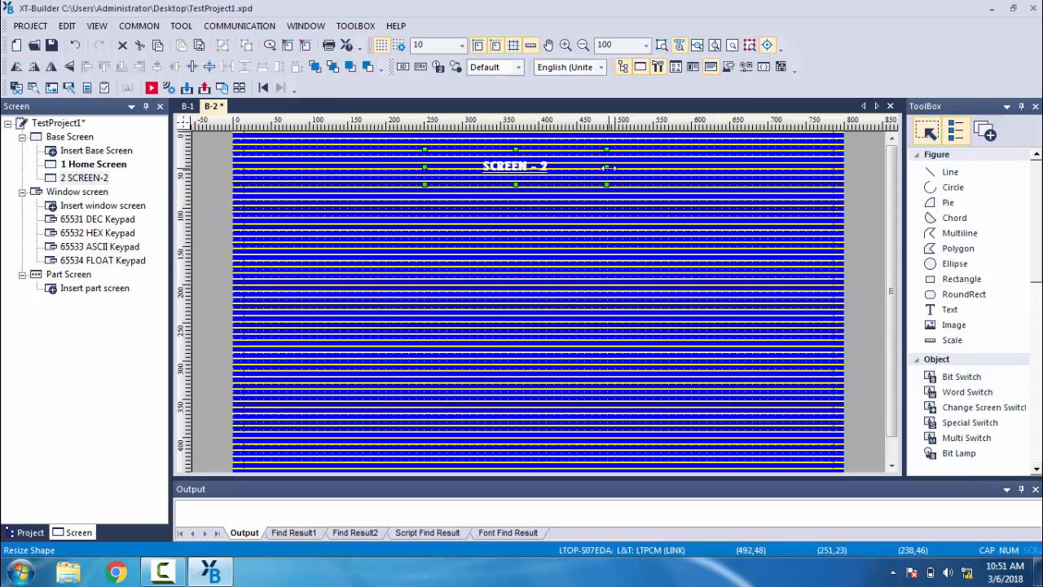
left_click_drag(607, 166, 581, 166)
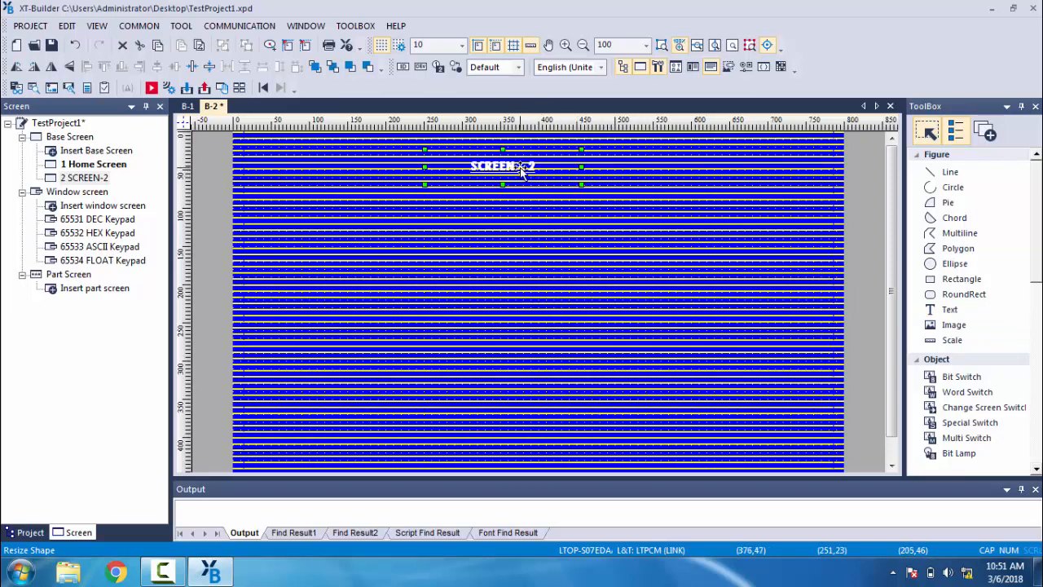
double_click(522, 167)
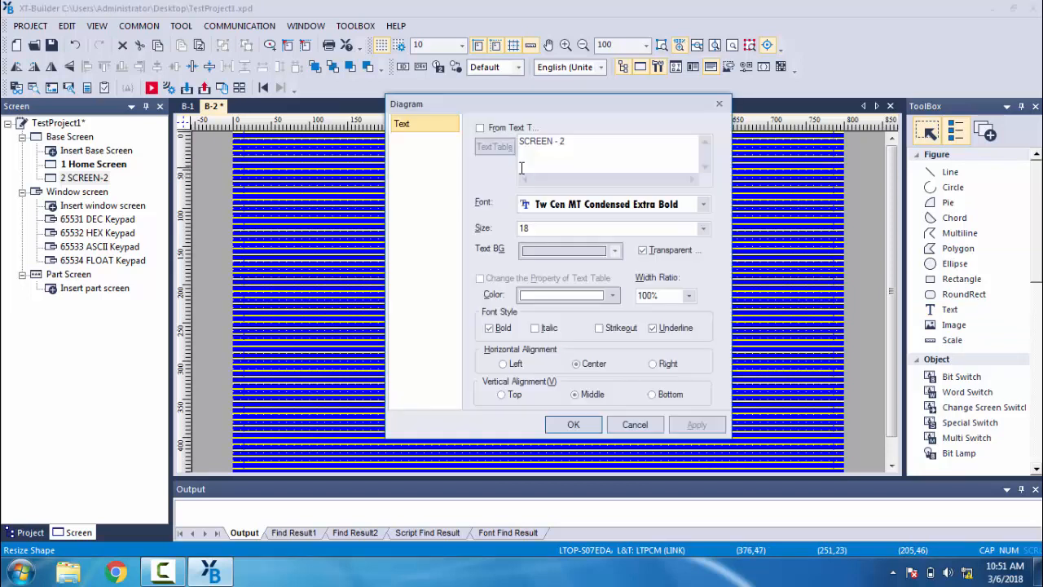
left_click(704, 204)
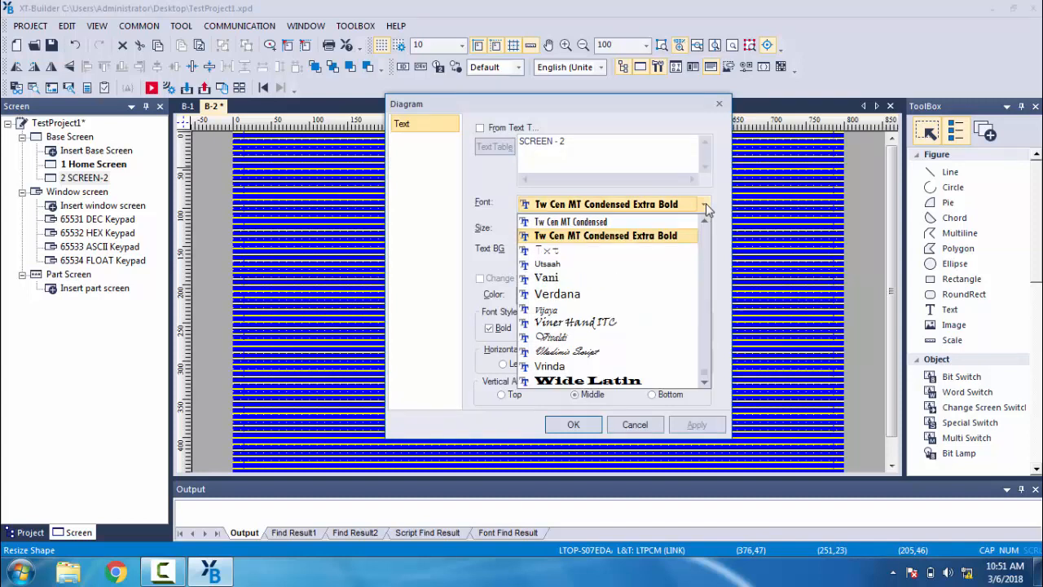
left_click(643, 296)
left_click(673, 234)
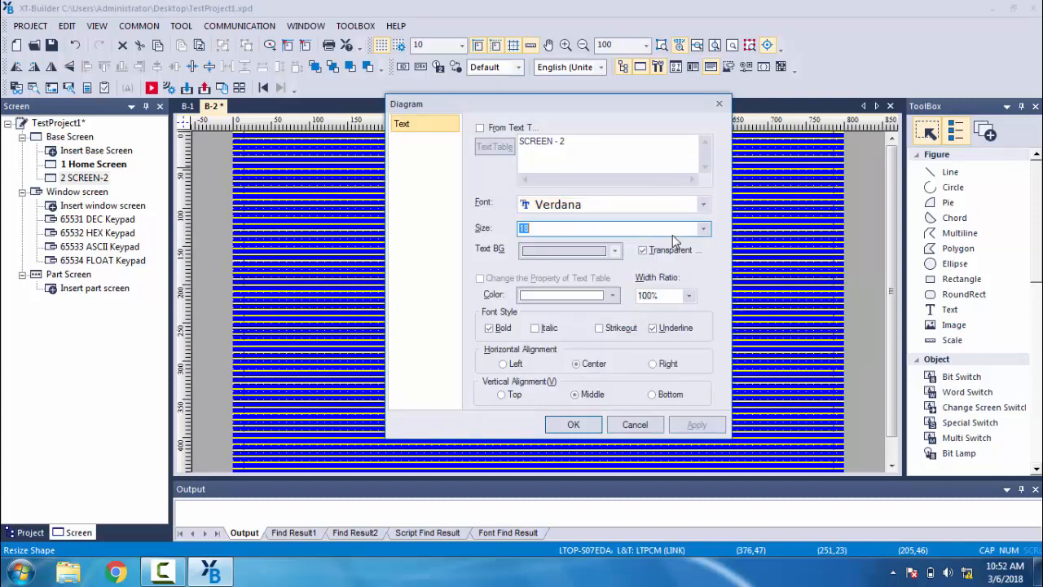
left_click(703, 230)
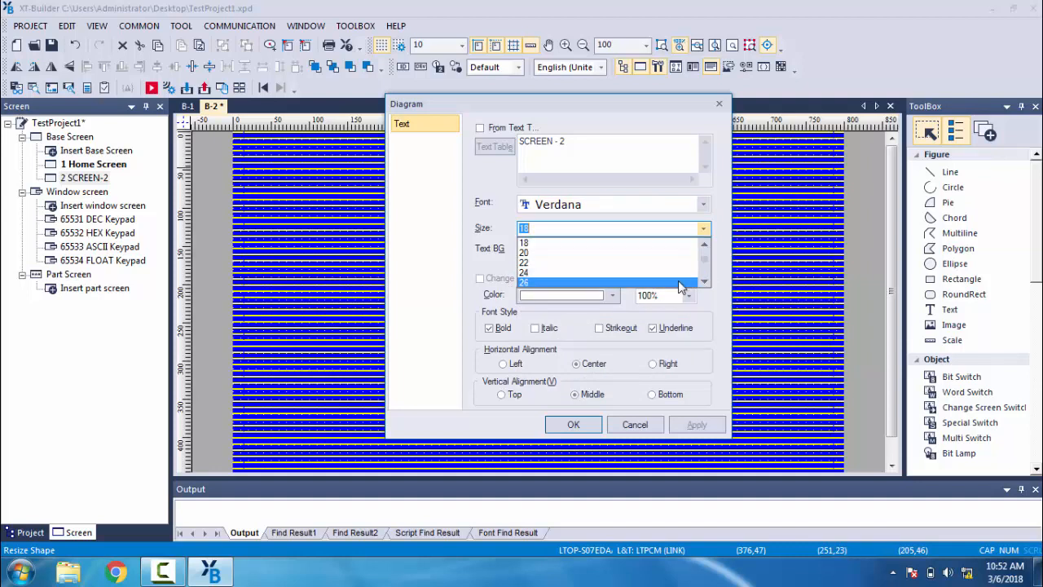
left_click(681, 282)
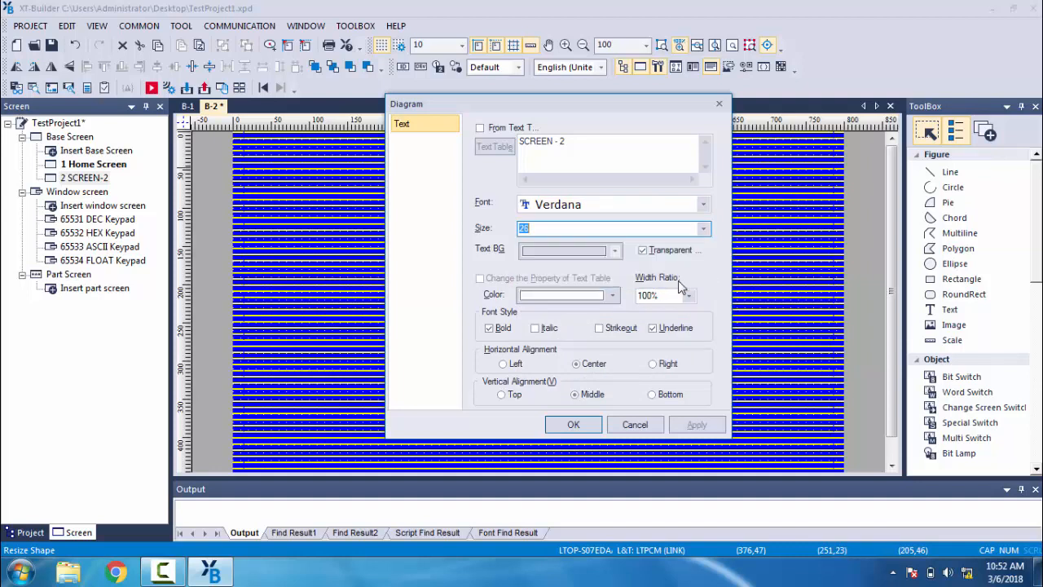
left_click(564, 424)
left_click(582, 326)
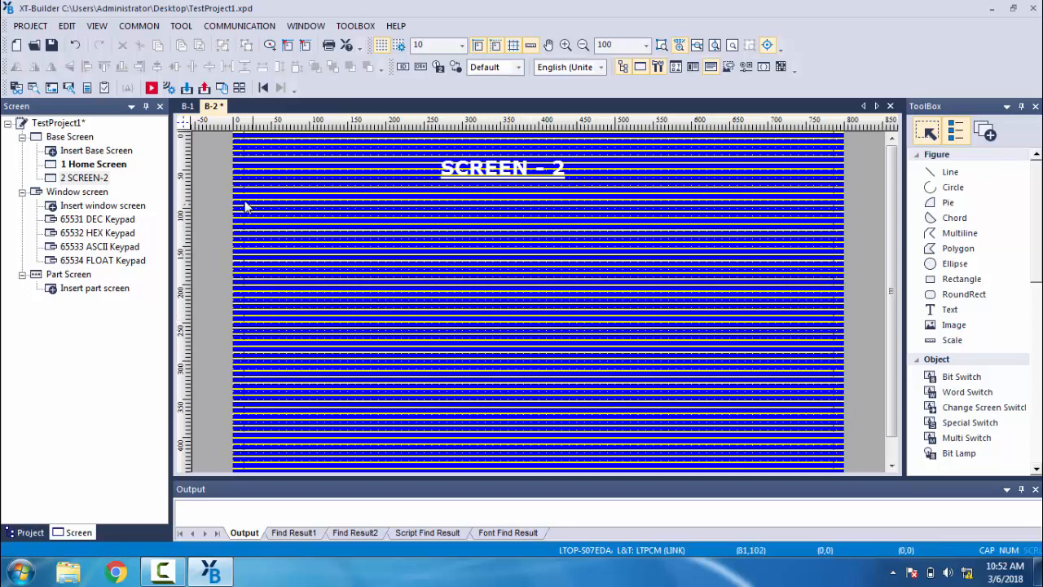
Insert two more base screens, numbers 3 and 4, into the project
left_click(90, 153)
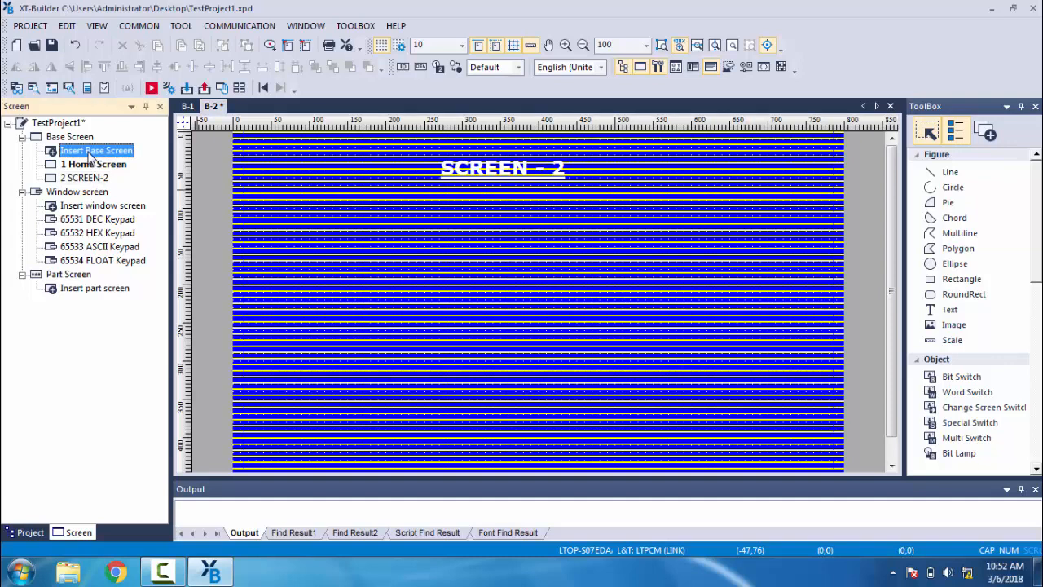
double_click(90, 153)
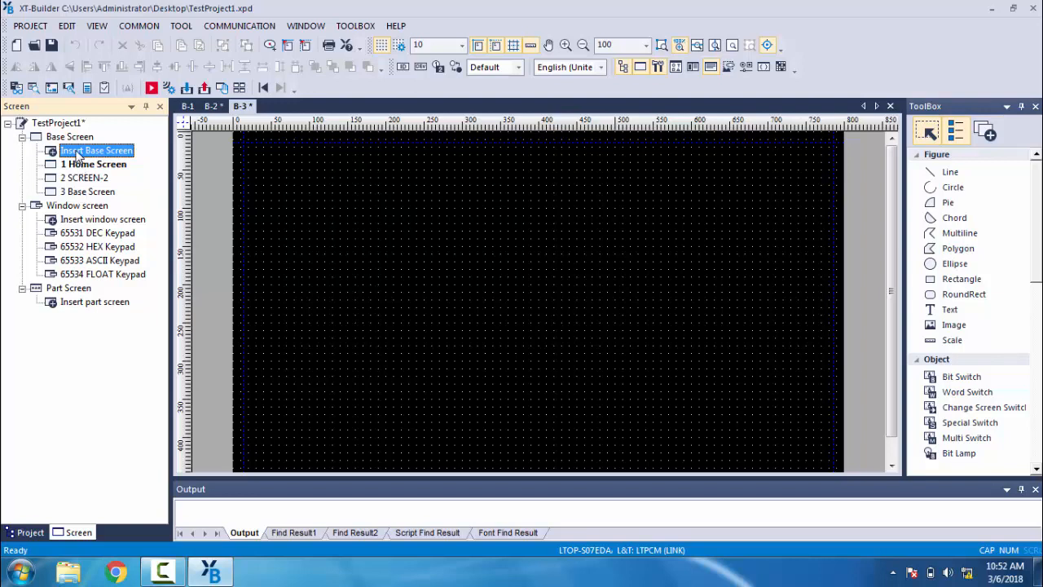
double_click(77, 154)
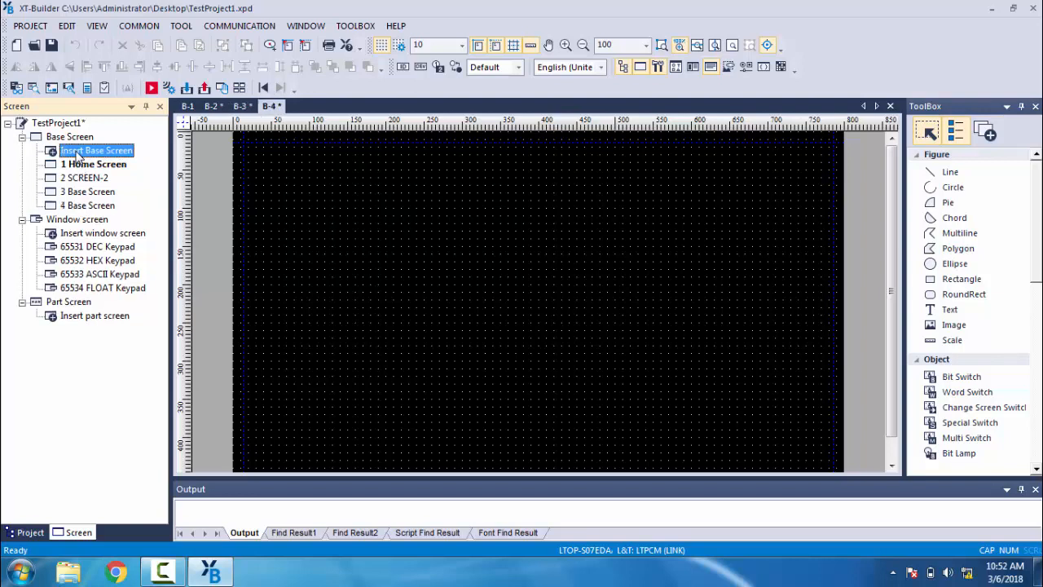
Open the properties of base screen 3 and change its screen name to SCREEN-3
left_click(79, 194)
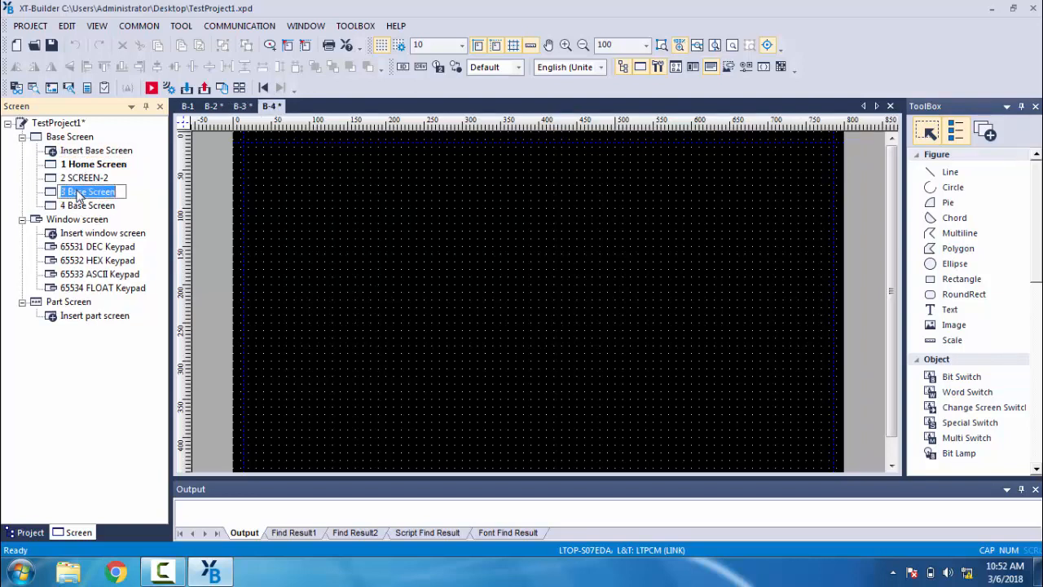
left_click(403, 210)
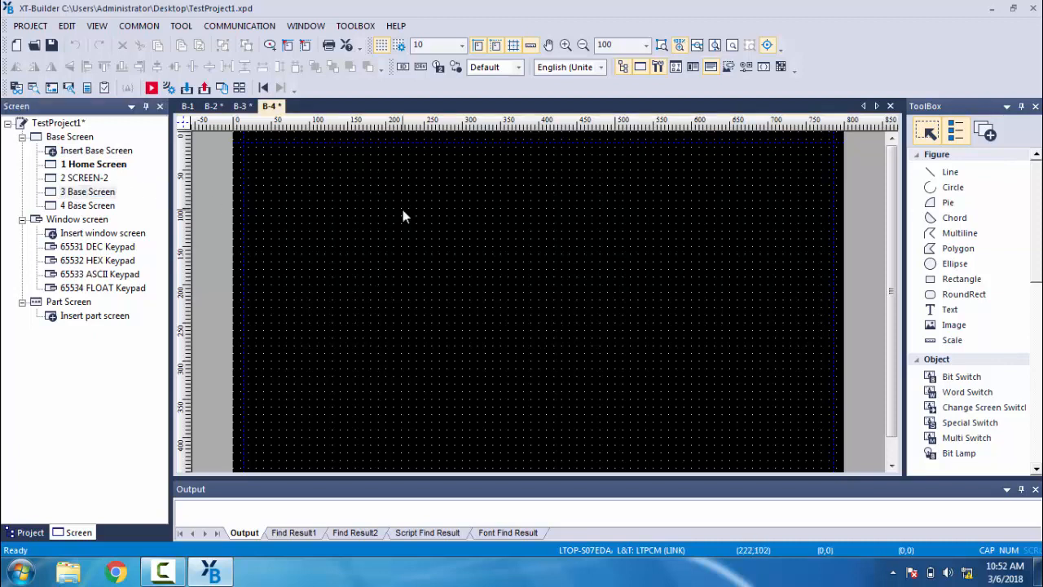
right_click(68, 192)
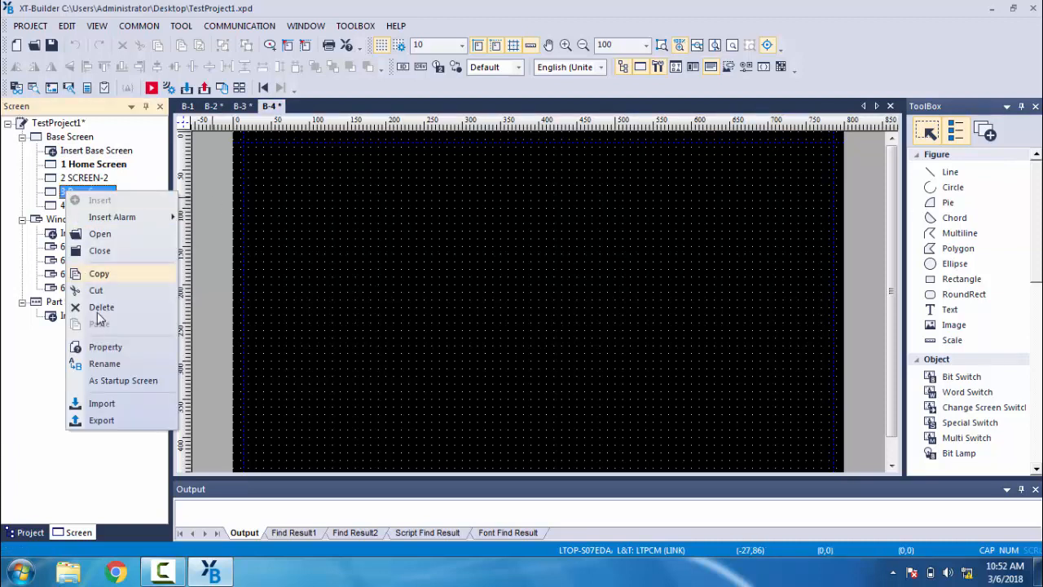
left_click(105, 346)
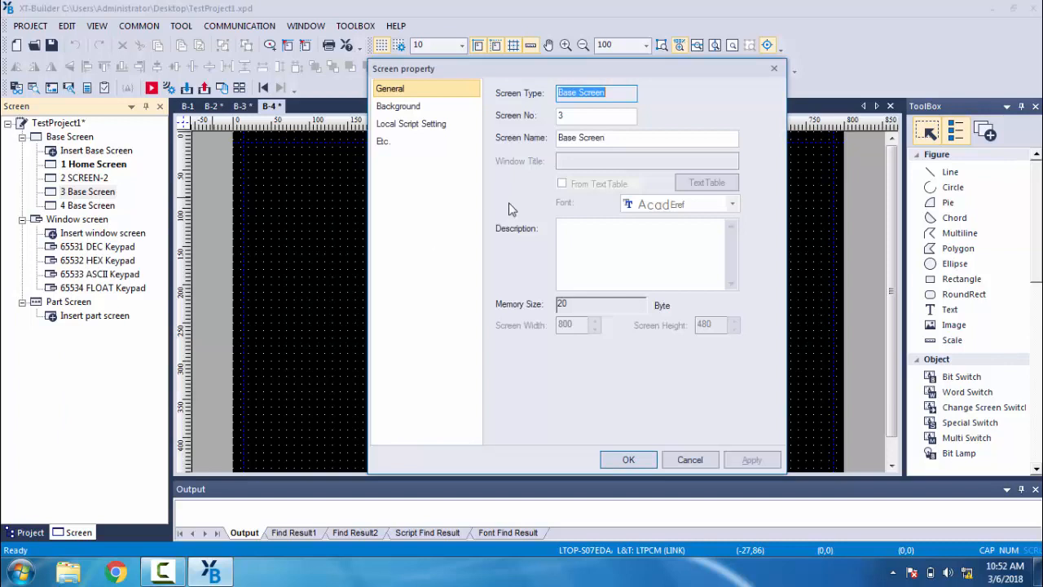
left_click(630, 137)
key("BackSpace")
key("BackSpace")
key("BackSpace")
key("BackSpace")
key("BackSpace")
key("BackSpace")
key("BackSpace")
key("BackSpace")
key("BackSpace")
key("BackSpace")
type("SCREEN-3")
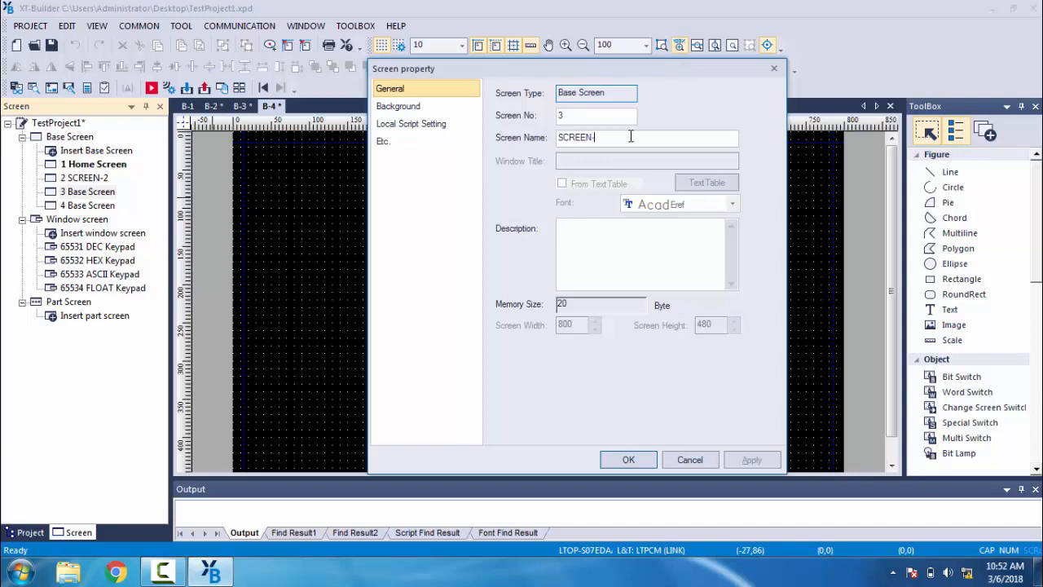
Enable a background color for SCREEN-3, set it to cyan, and confirm the screen properties
left_click(409, 109)
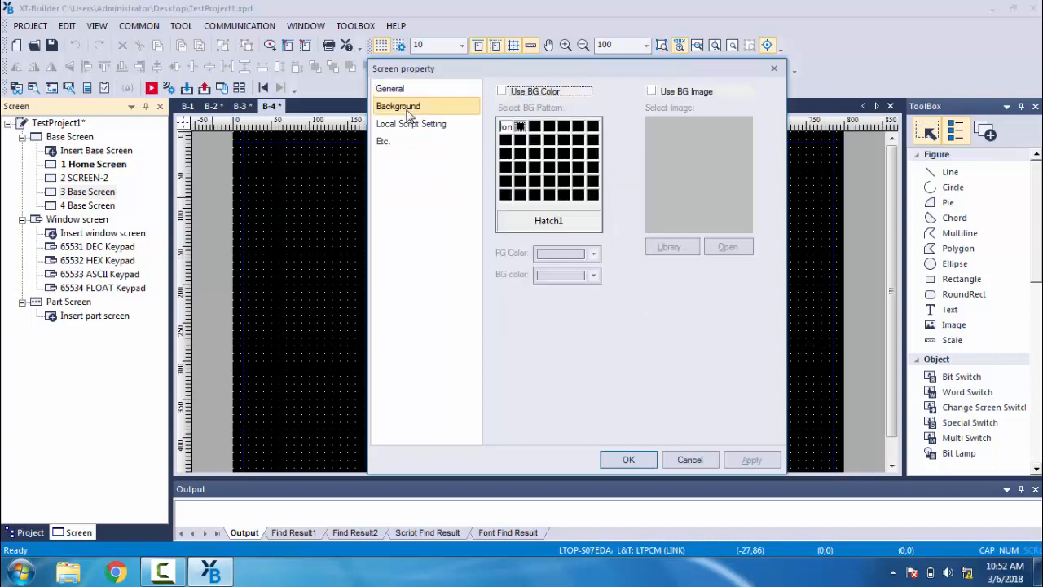
left_click(502, 91)
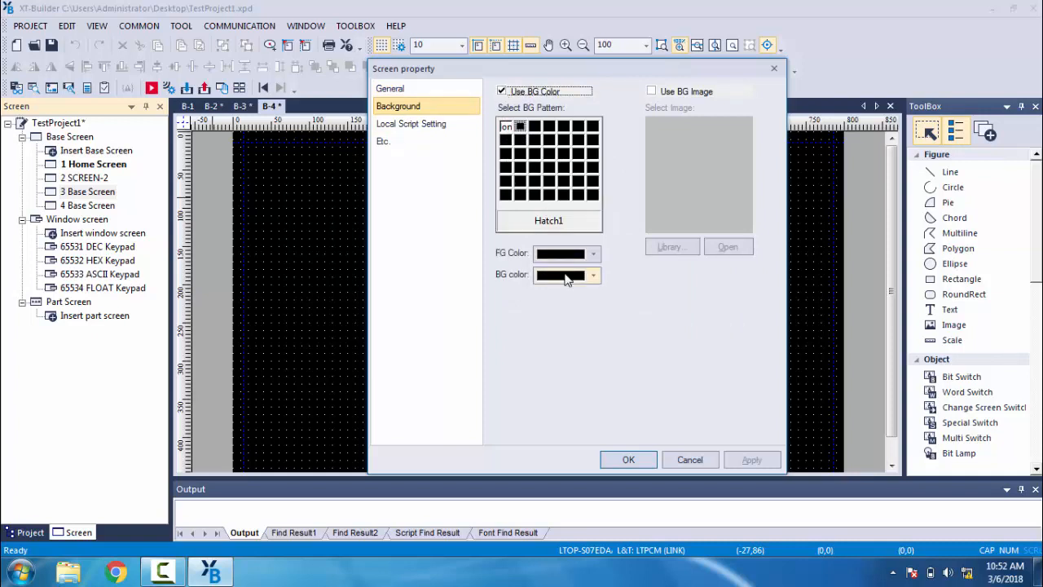
left_click(568, 278)
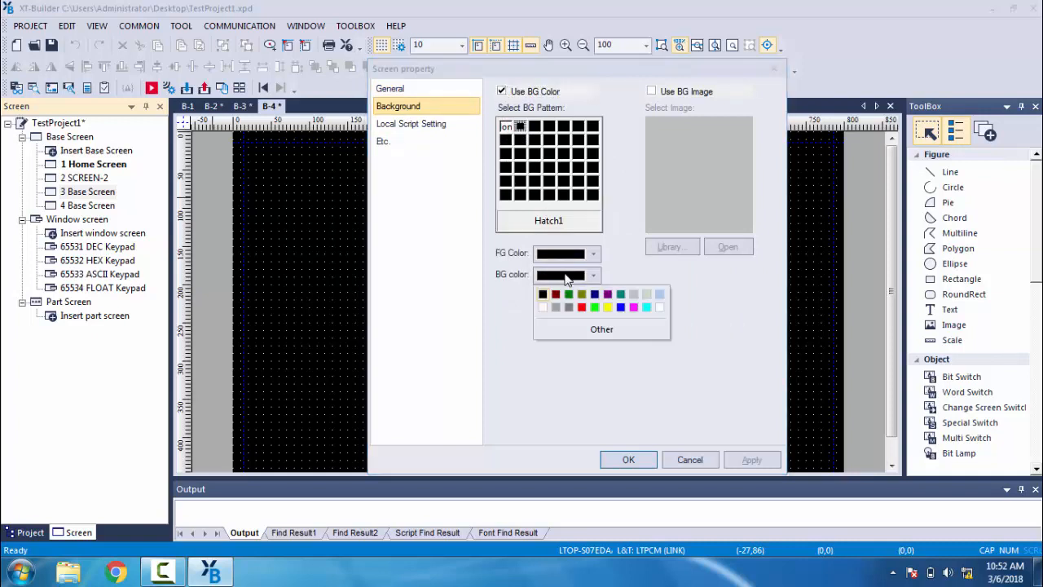
left_click(647, 307)
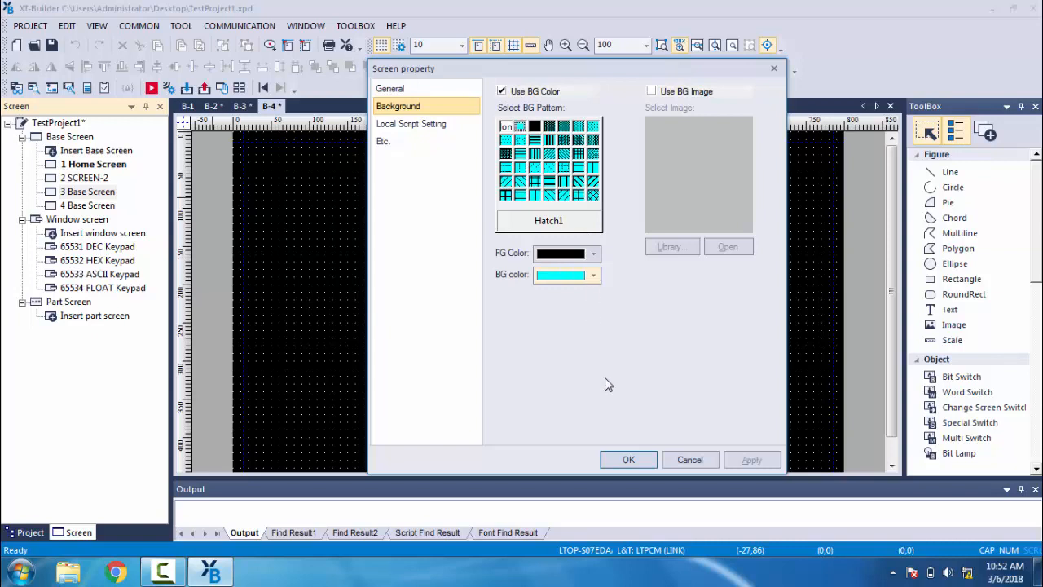
left_click(628, 460)
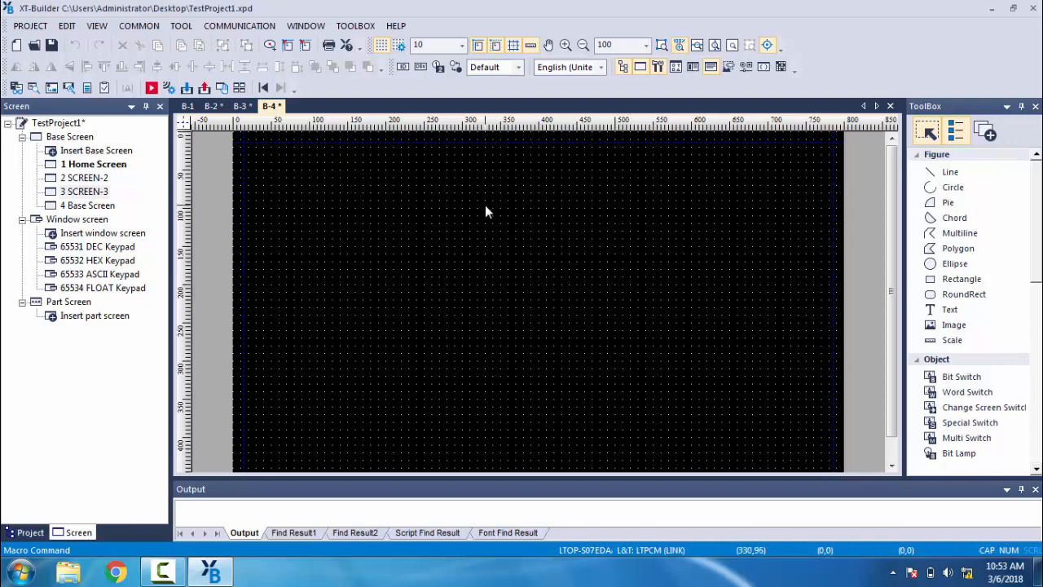
View SCREEN-3 to check its background, and return to base screen 4
left_click(106, 209)
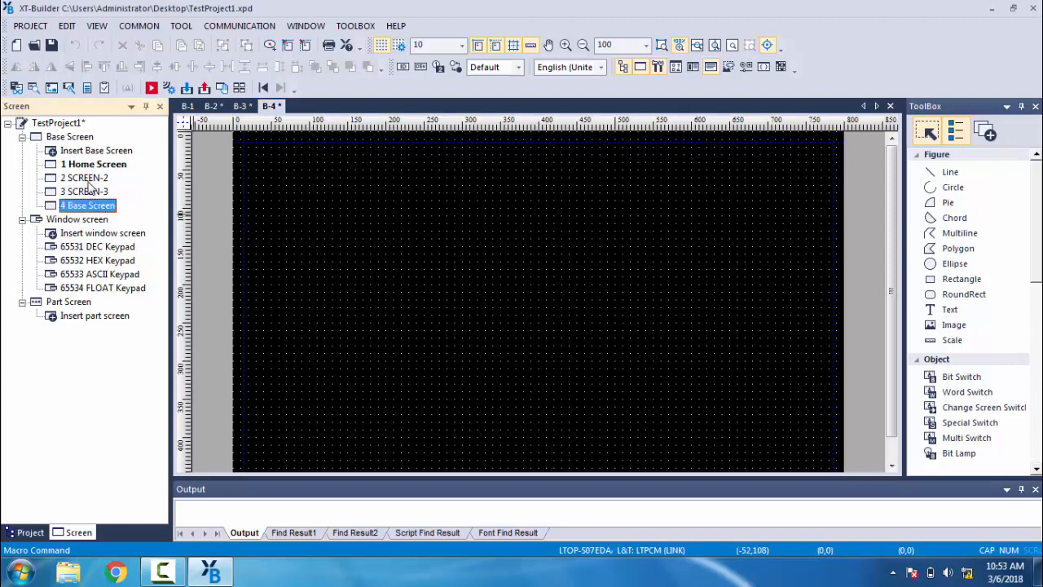
left_click(91, 193)
double_click(92, 192)
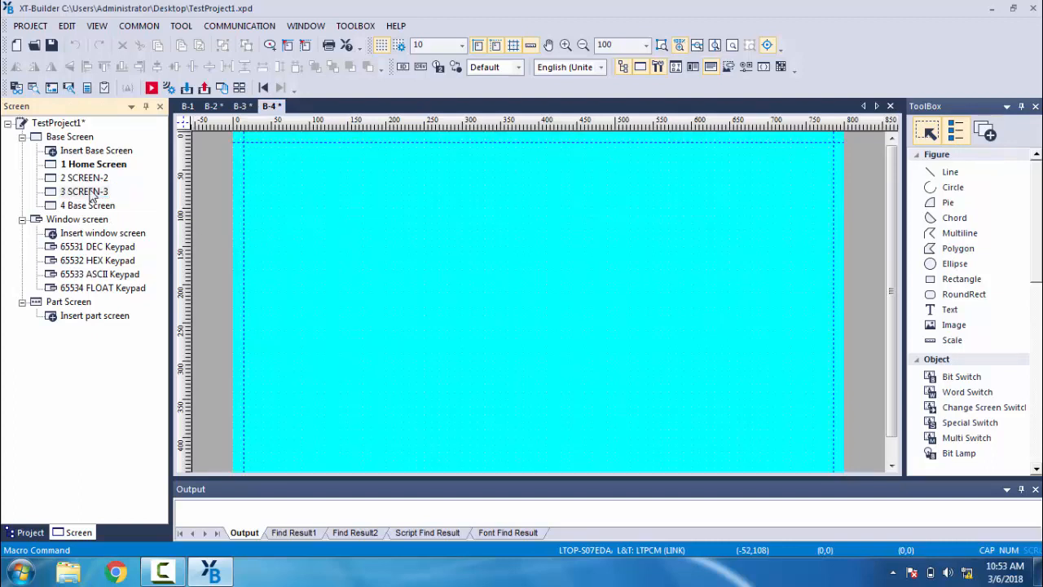
left_click(91, 207)
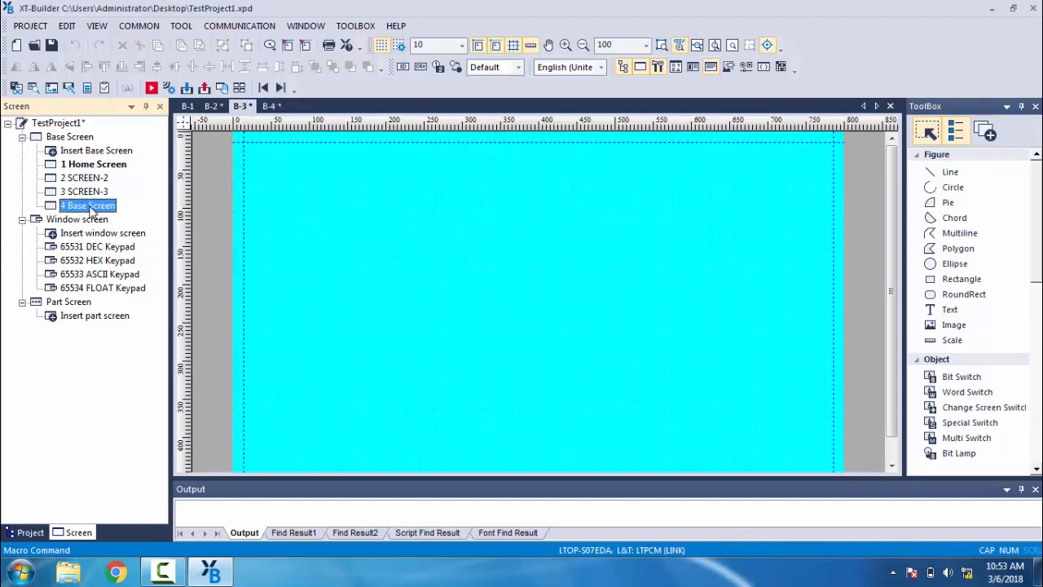
left_click(92, 206)
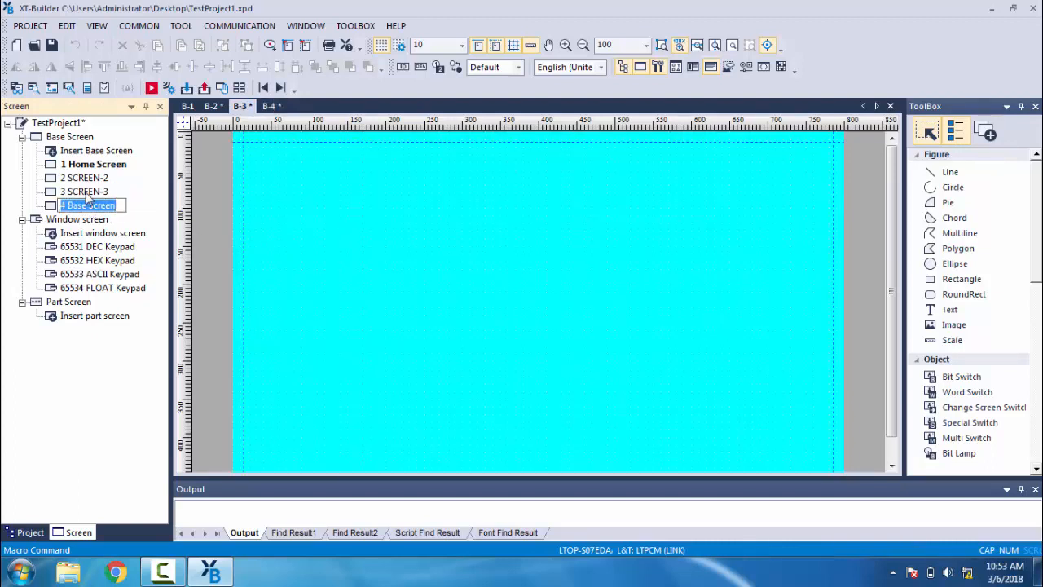
left_click(88, 194)
double_click(88, 207)
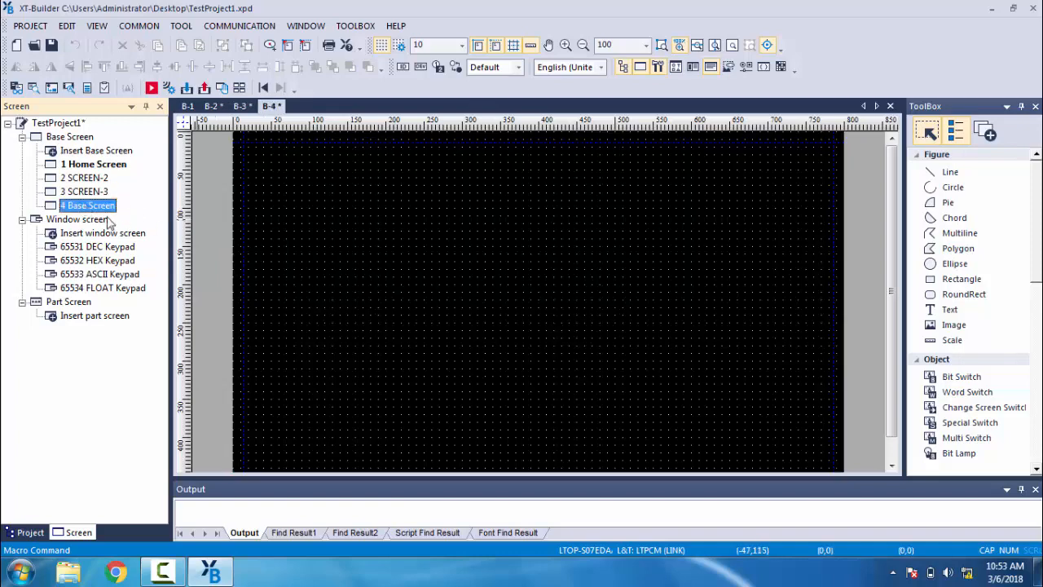
Open the properties of base screen 4 and change its screen name to SCREEN-4
right_click(105, 210)
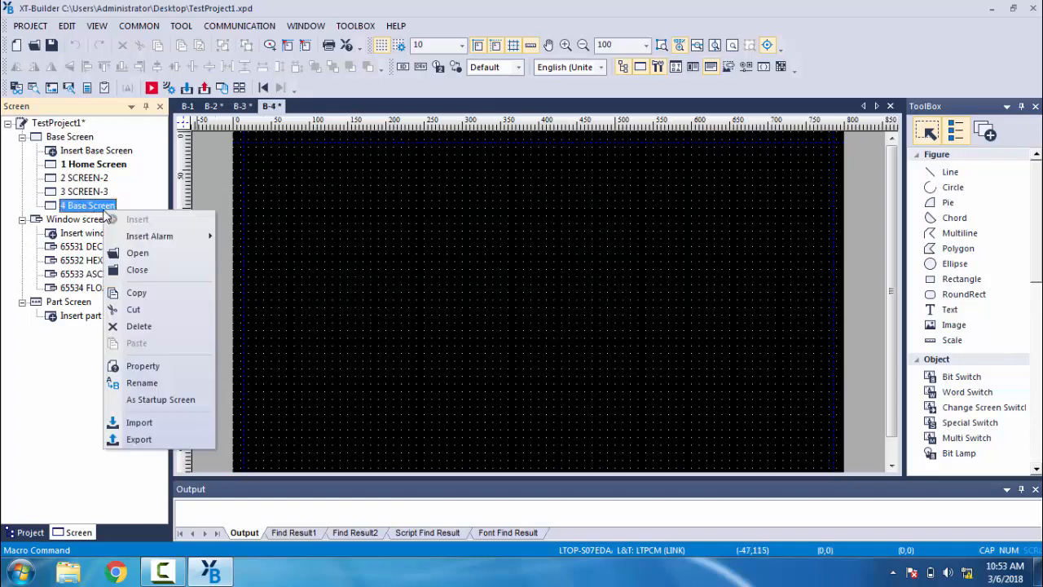
left_click(139, 367)
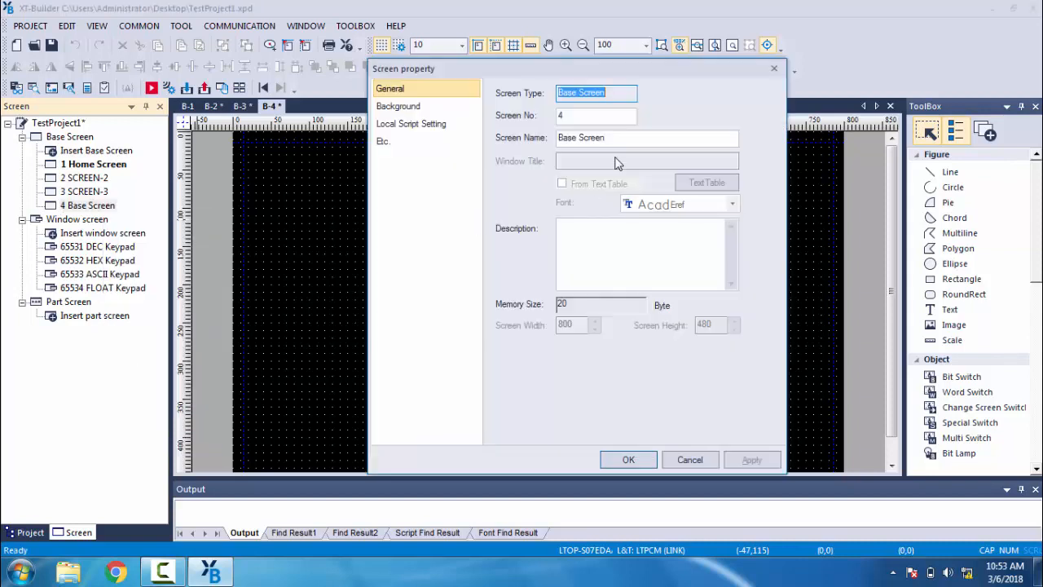
left_click(631, 137)
key("BackSpace")
key("BackSpace")
key("BackSpace")
key("BackSpace")
key("BackSpace")
key("BackSpace")
key("BackSpace")
key("BackSpace")
key("BackSpace")
key("BackSpace")
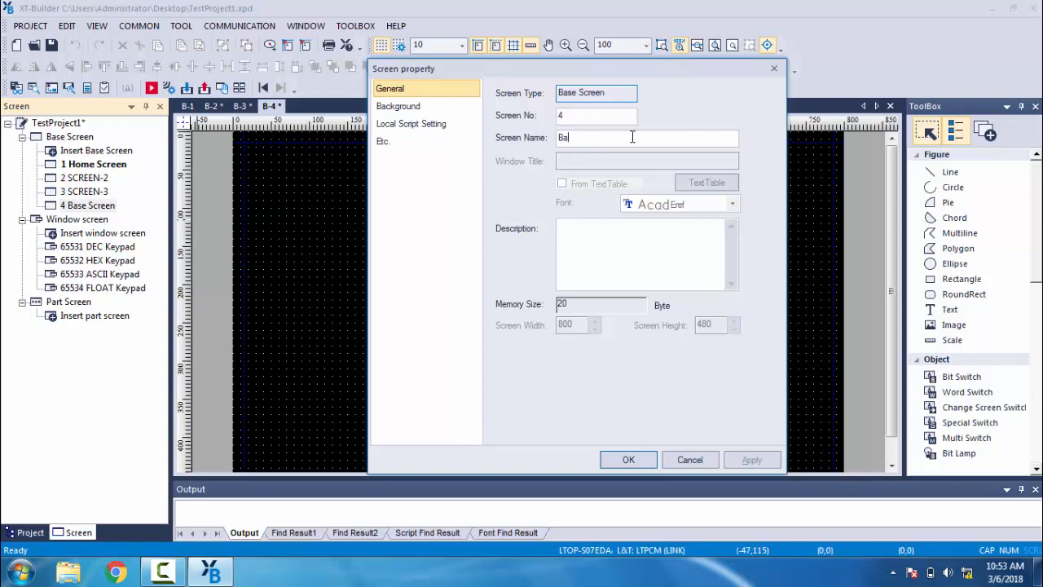
type("SCREEN-4")
Enable a background color for SCREEN-4 and choose a spring green from the extended standard colors
left_click(414, 108)
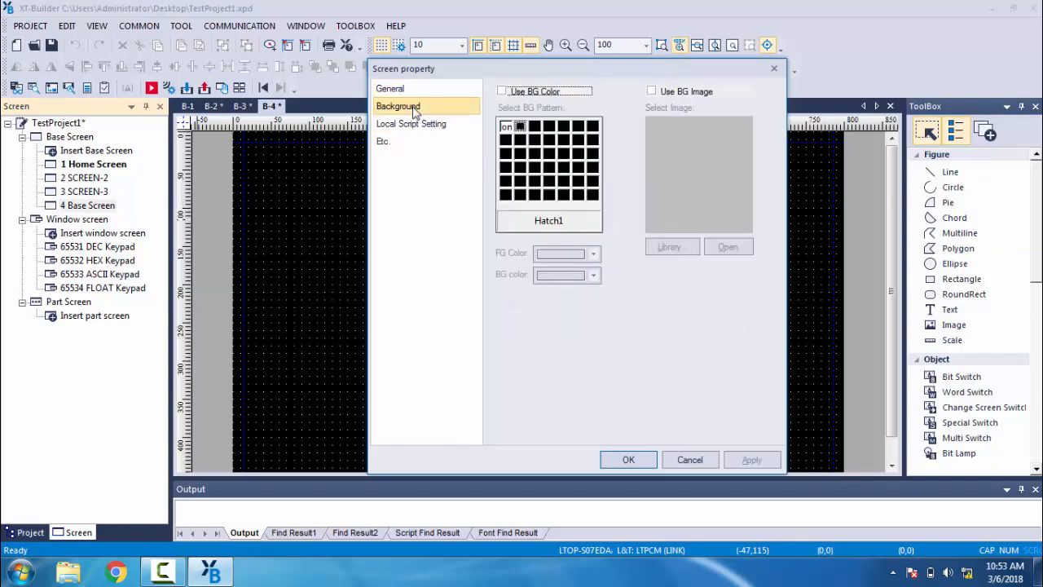
left_click(502, 92)
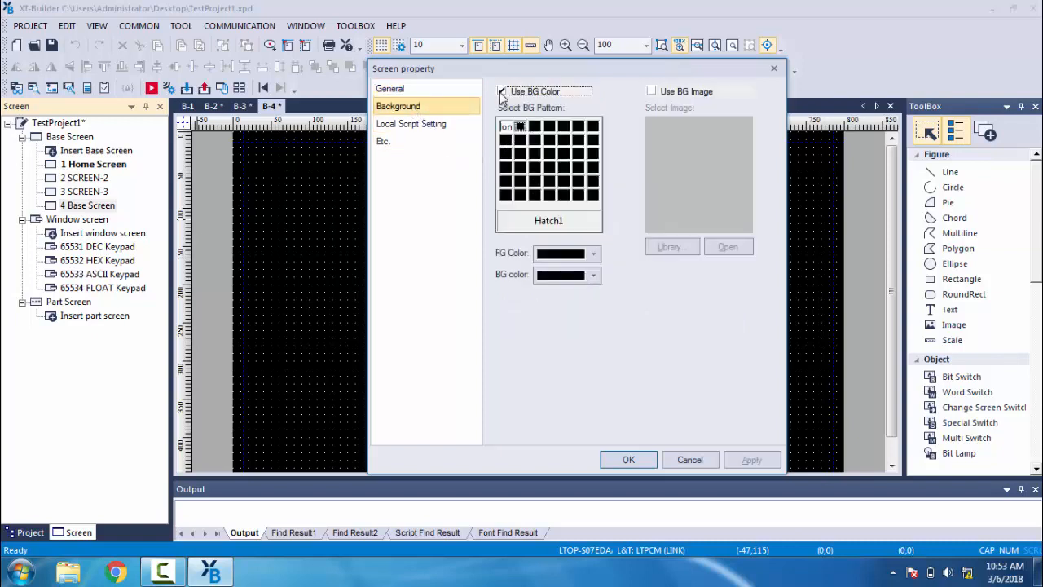
left_click(580, 277)
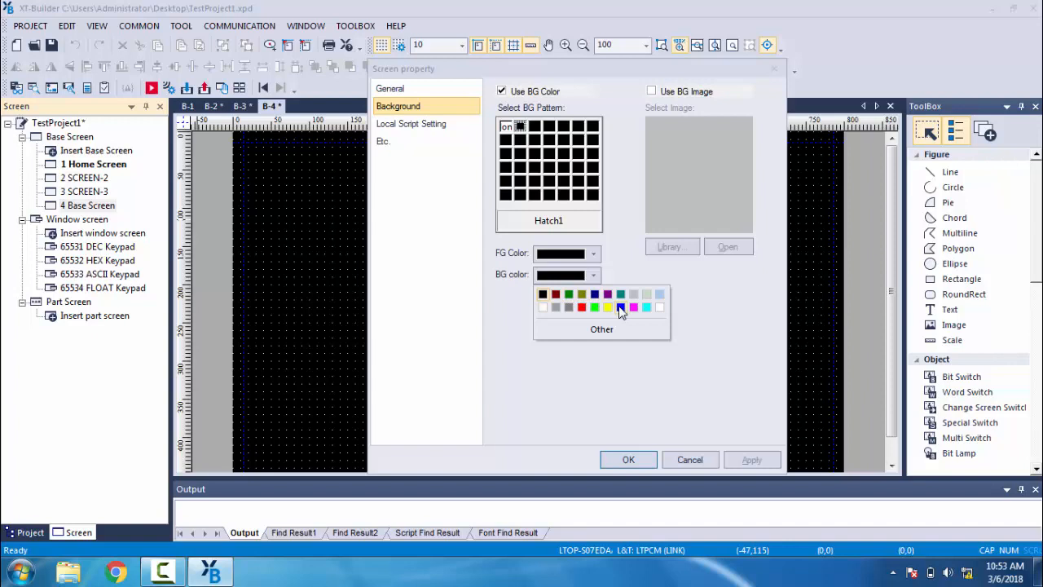
left_click(603, 331)
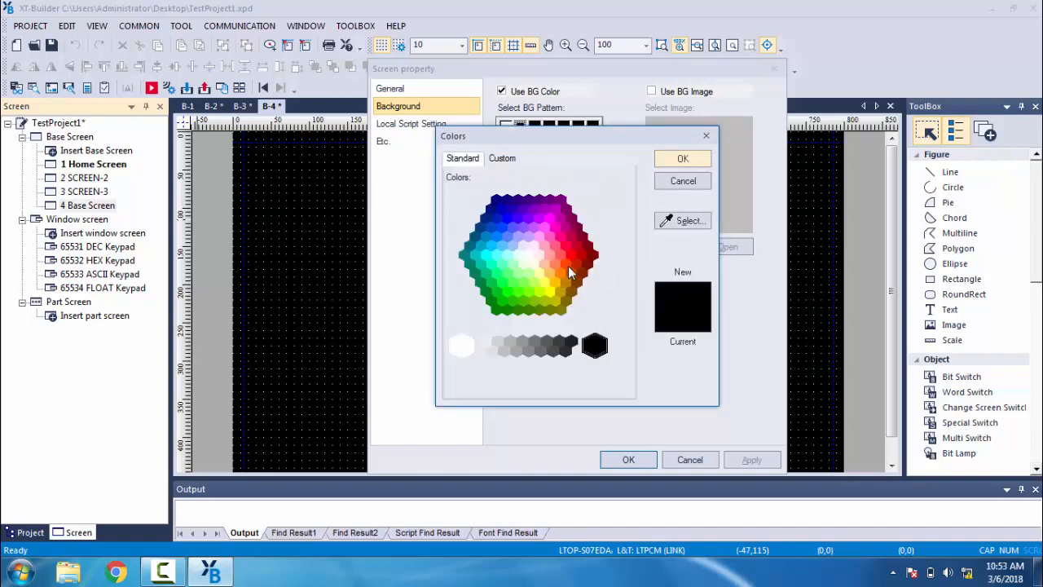
left_click(496, 274)
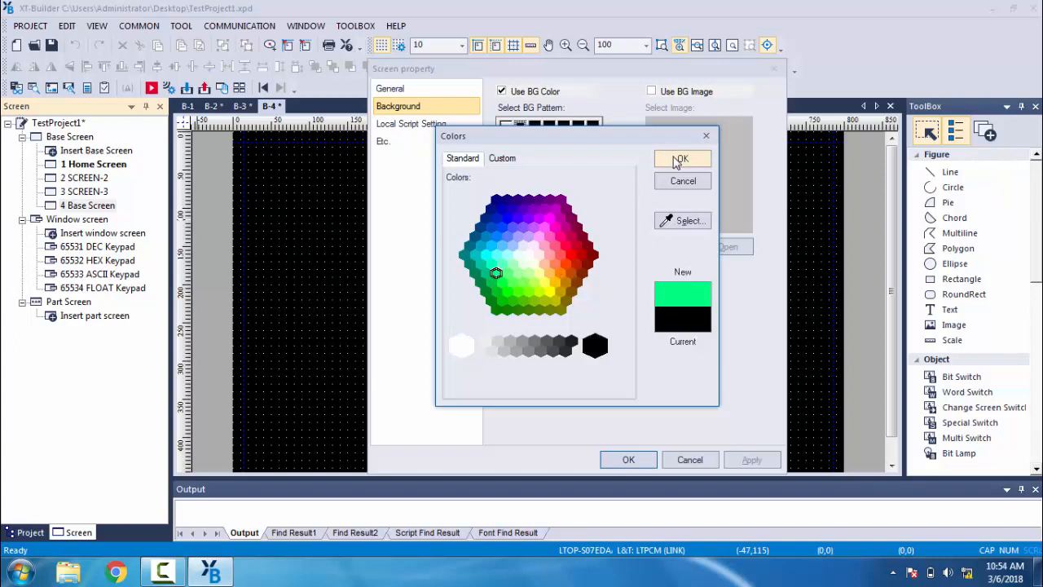
left_click(680, 159)
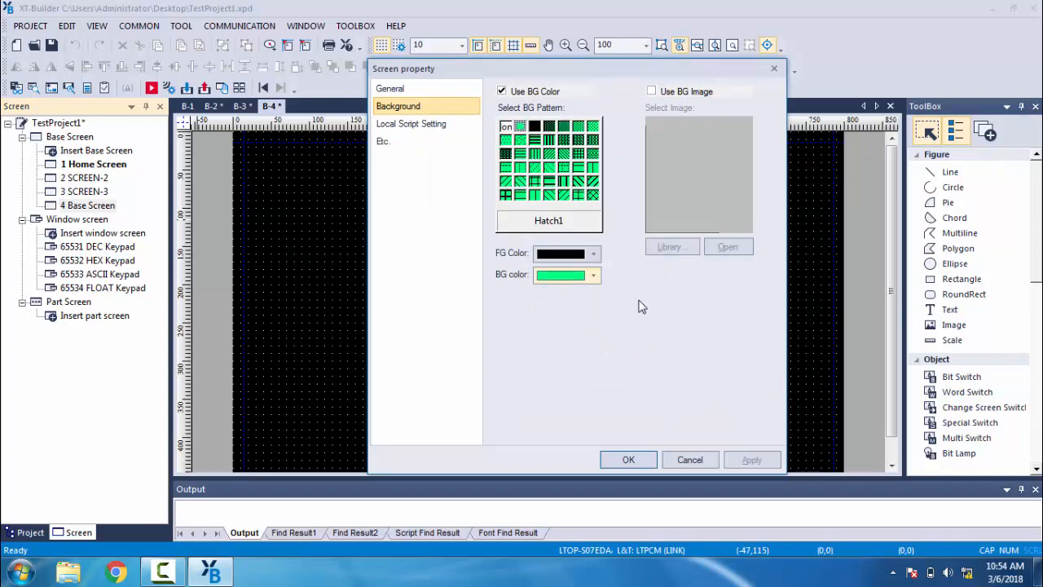
Set the SCREEN-4 background pattern to Hatch22, dismiss the Windows color scheme prompt, and confirm the screen properties
left_click(520, 172)
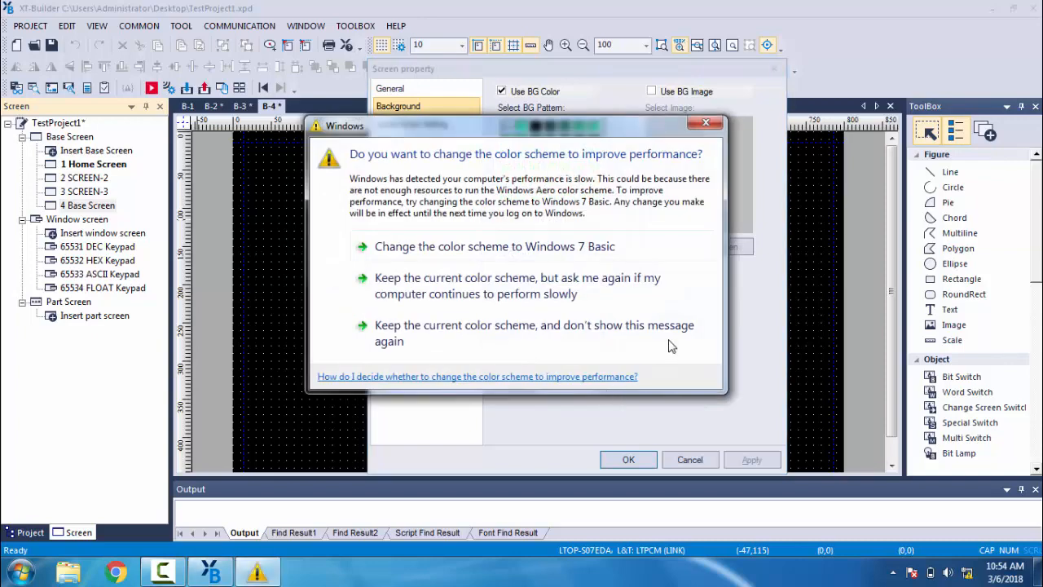
left_click(705, 123)
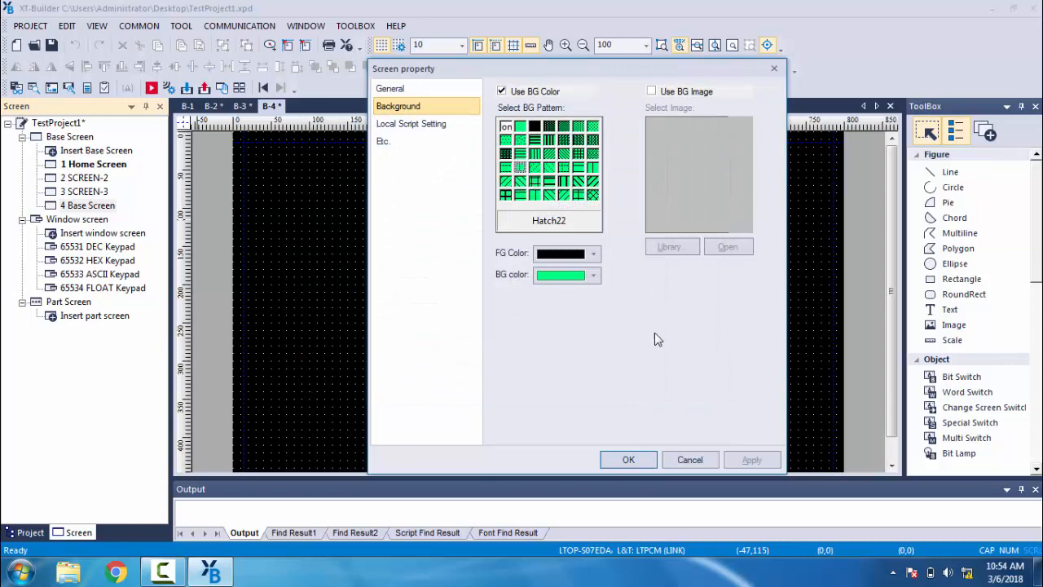
left_click(636, 463)
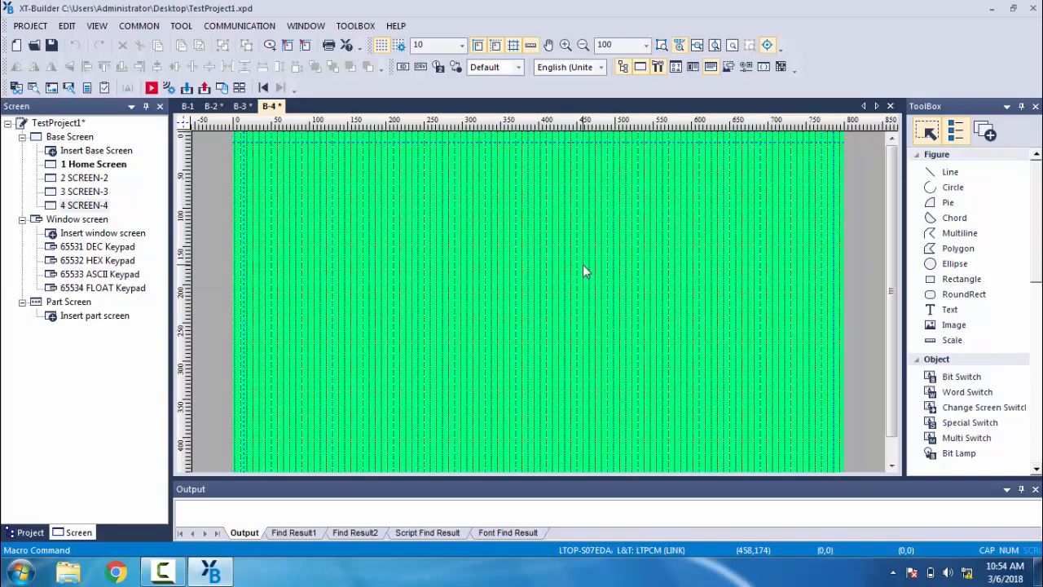
Place a text object in the upper part of SCREEN-4 and set its font size to 24
left_click(949, 309)
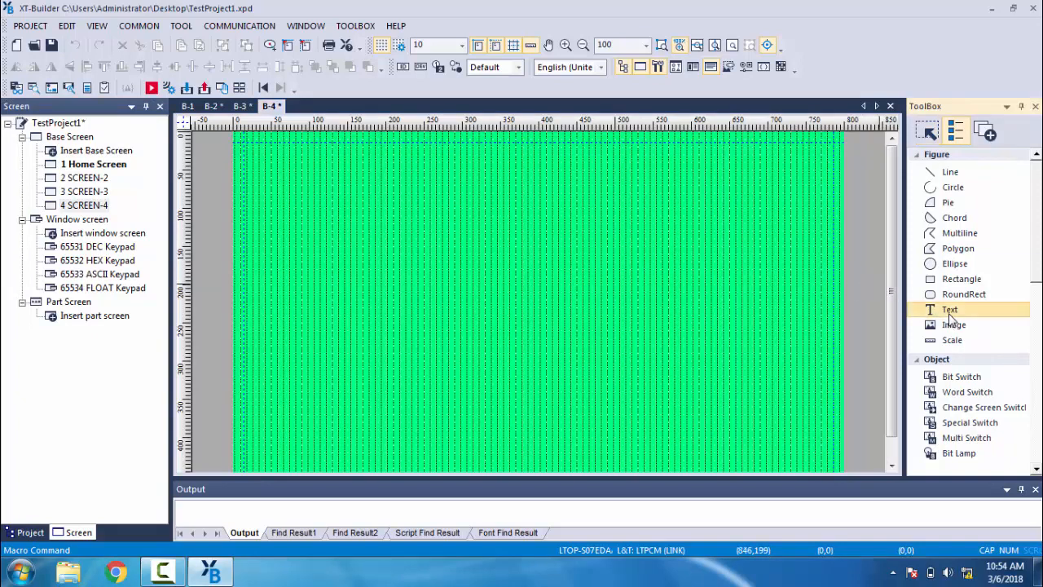
left_click(425, 191)
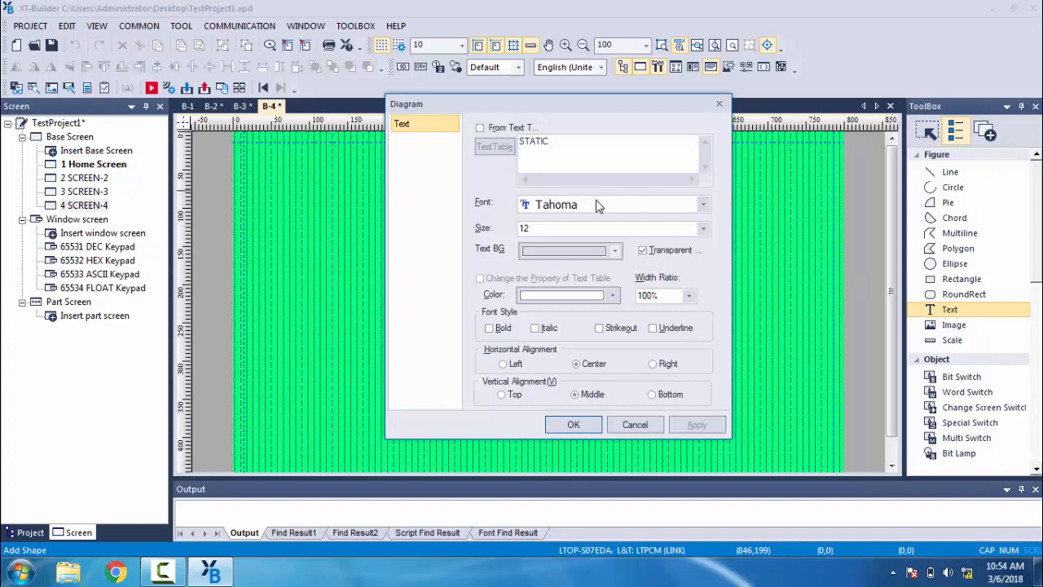
left_click(586, 228)
left_click(704, 230)
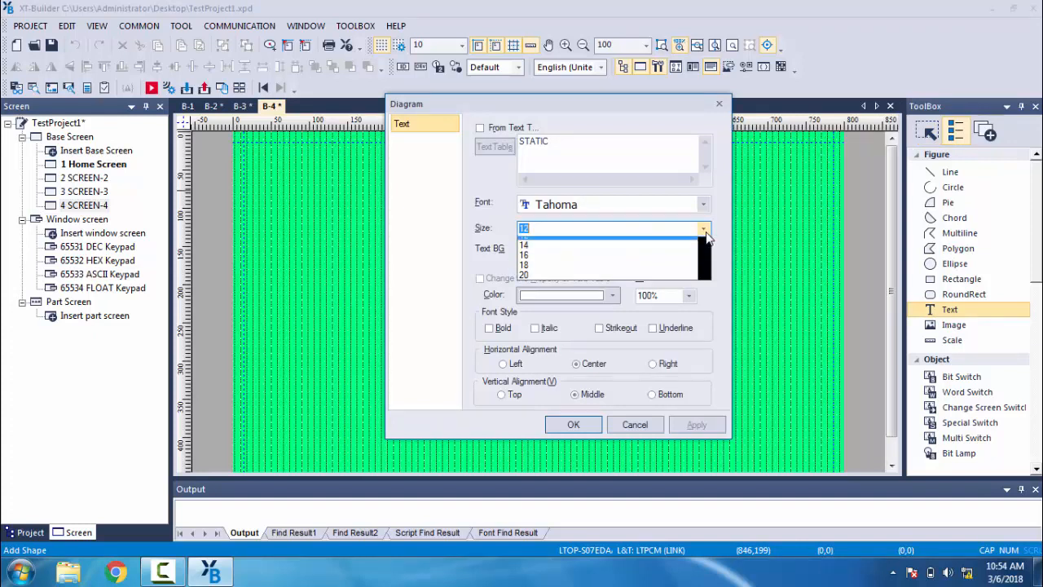
left_click_drag(706, 252, 704, 263)
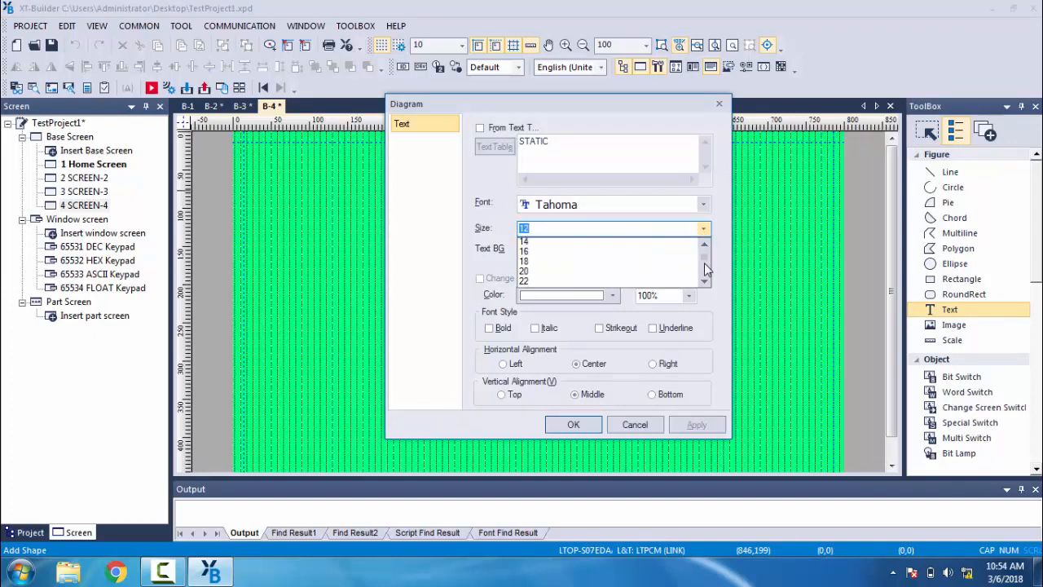
left_click(640, 263)
Replace the default STATIC text with SCREEN-4 and confirm the text settings
left_click(604, 144)
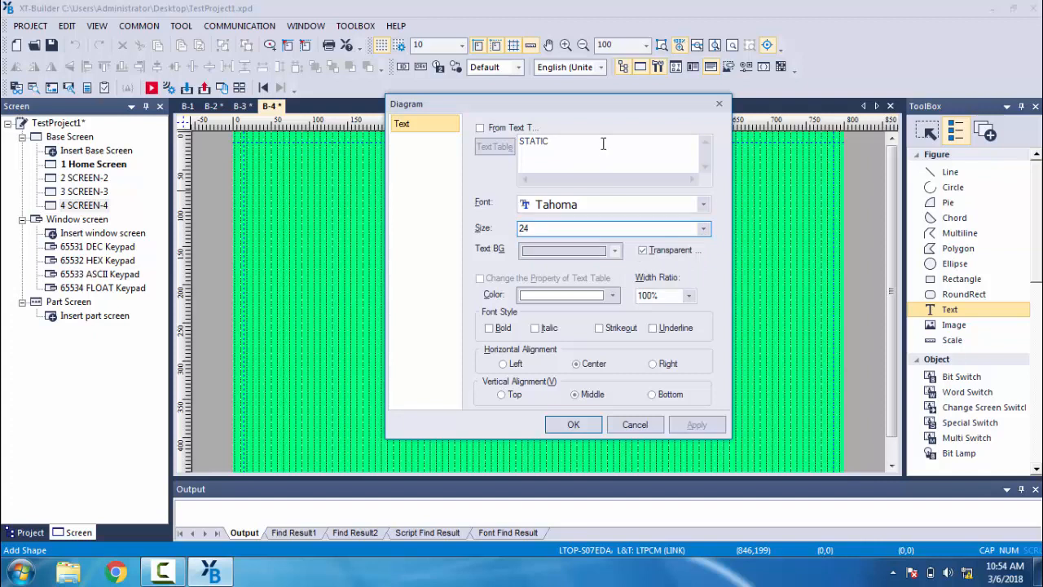
key("BackSpace")
key("BackSpace")
key("BackSpace")
key("BackSpace")
key("BackSpace")
left_click(574, 425)
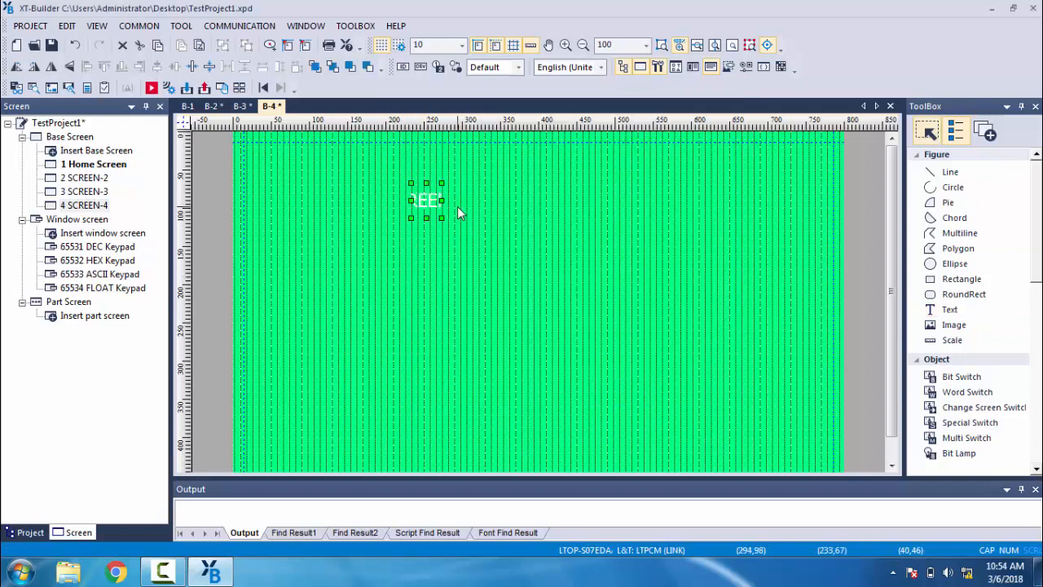
Widen the SCREEN-4 text box to fit its full title, move it to the top center of the screen, and save the project
left_click_drag(441, 200, 555, 167)
left_click(540, 205)
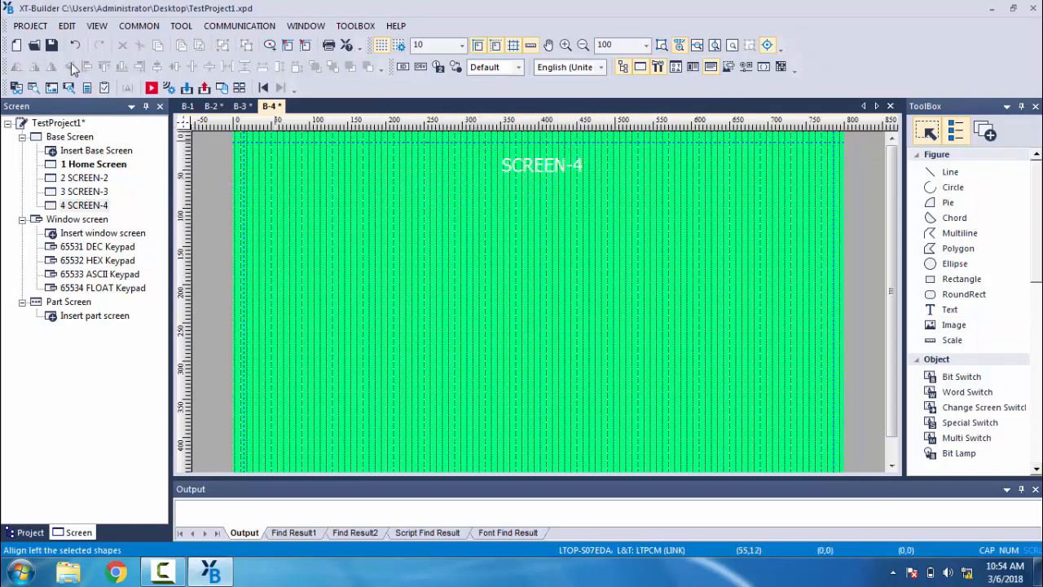
left_click(51, 45)
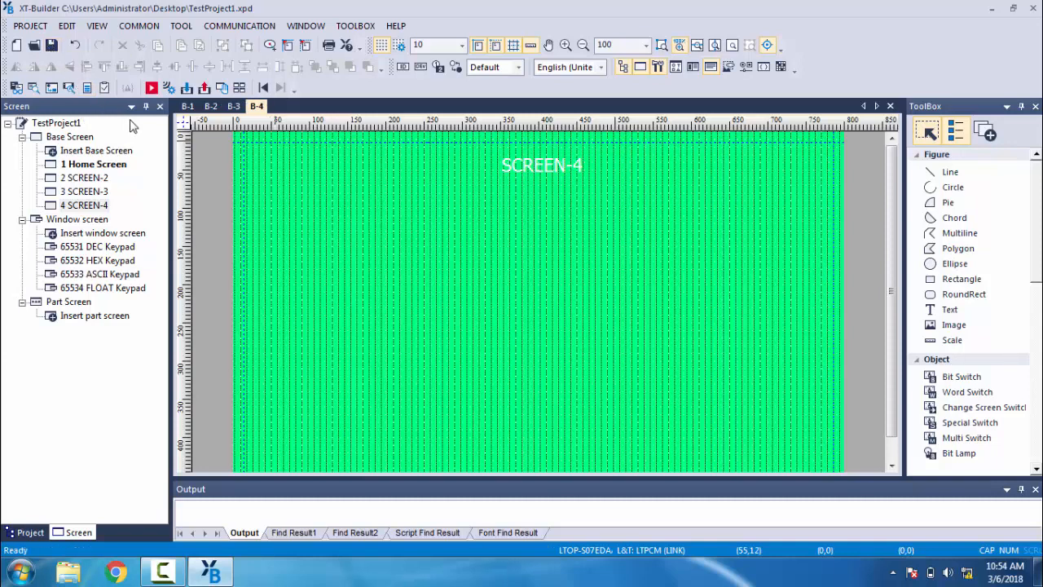
Open the Home Screen, SCREEN-2 and SCREEN-3 in turn to check each one's background and title
left_click(95, 166)
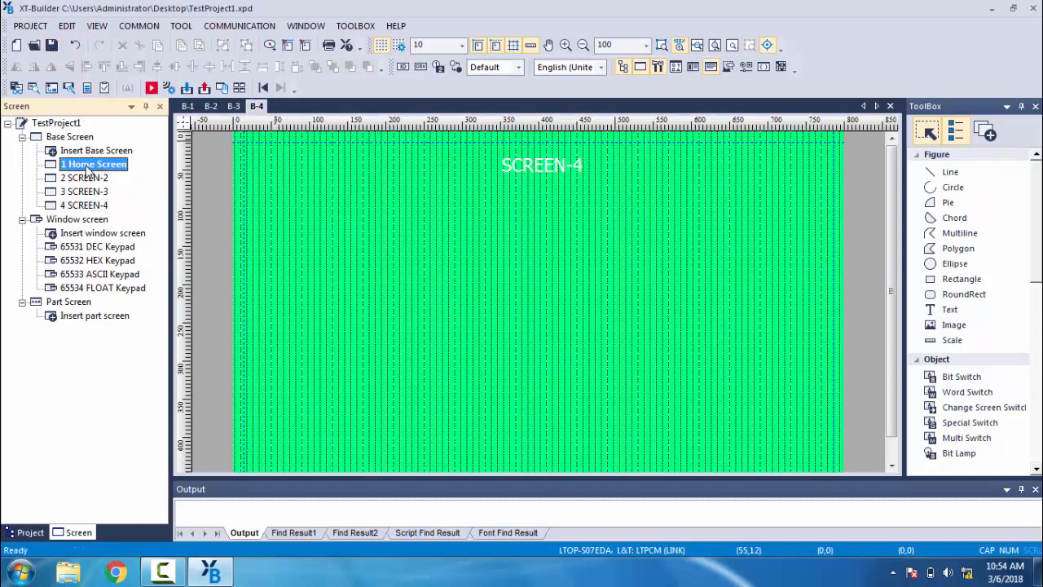
double_click(88, 167)
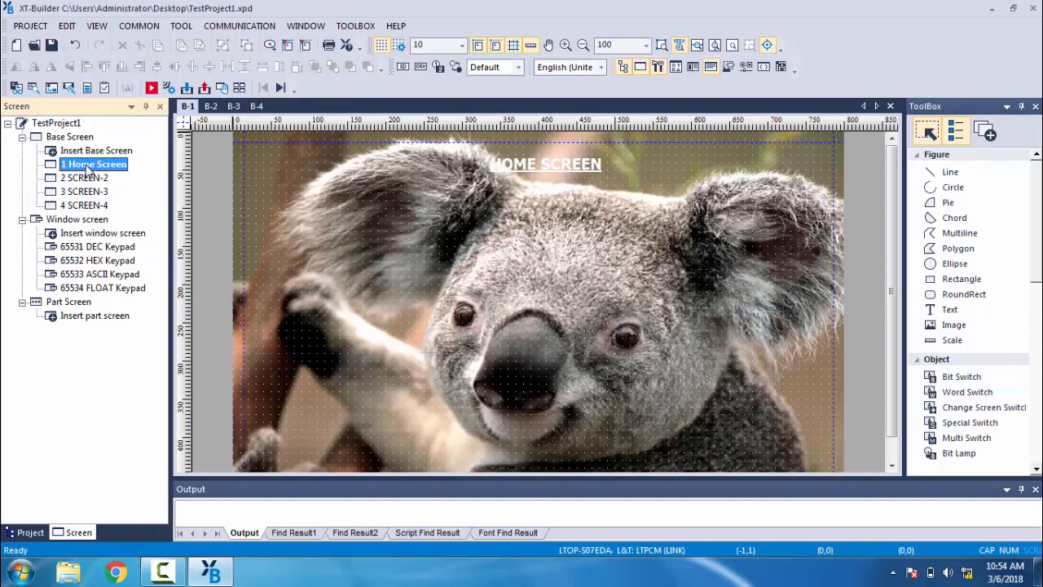
double_click(85, 179)
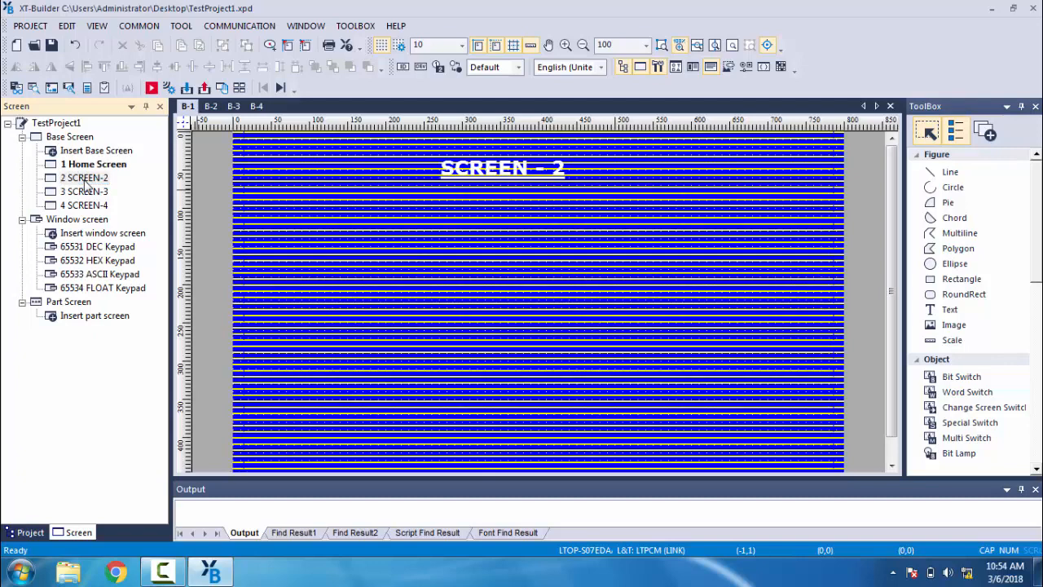
double_click(85, 191)
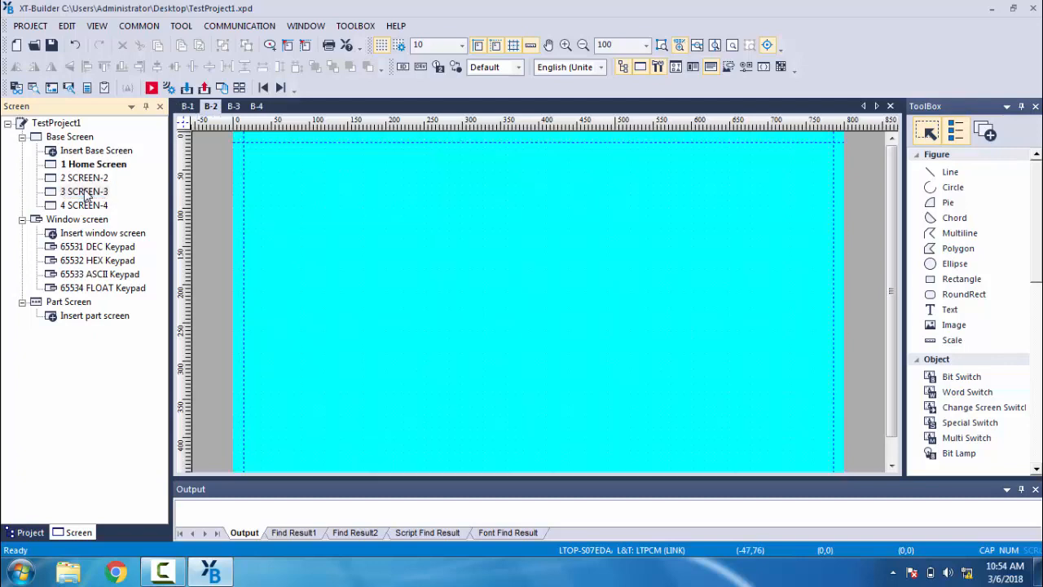
left_click(403, 218)
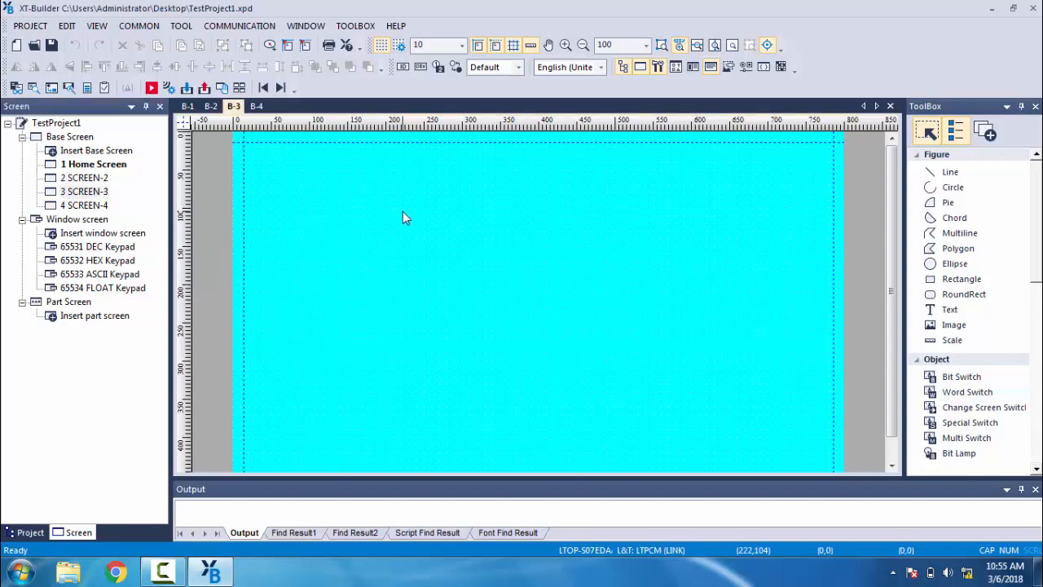
Copy the title text object from SCREEN-4 and paste it onto SCREEN-3
double_click(103, 207)
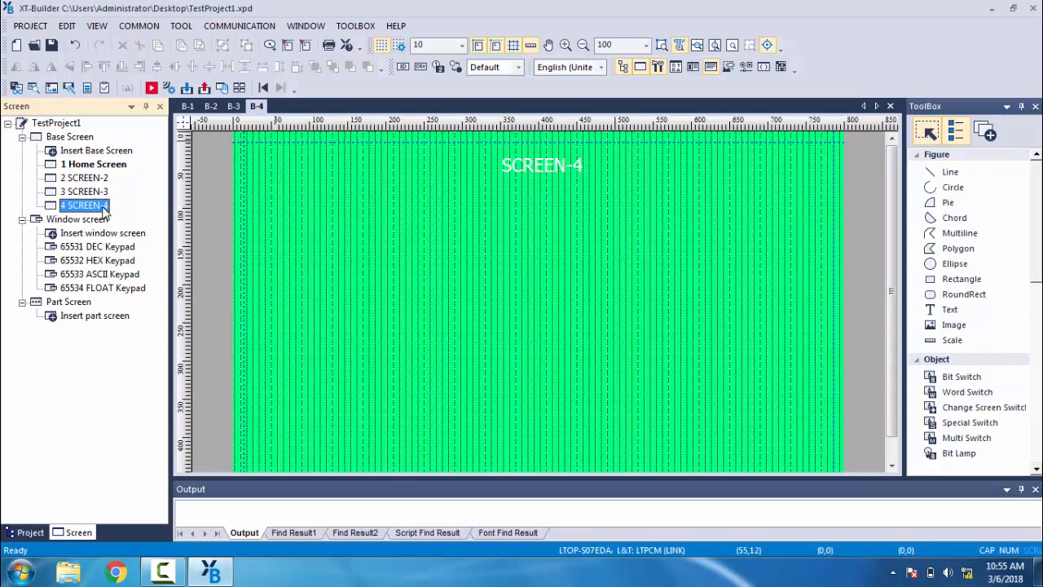
left_click(546, 170)
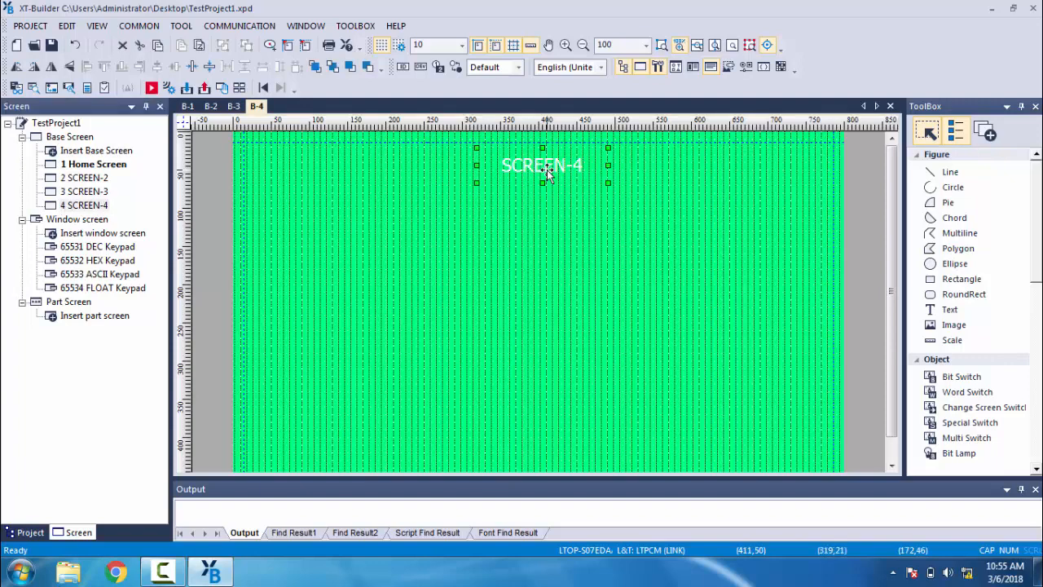
right_click(546, 173)
left_click(584, 197)
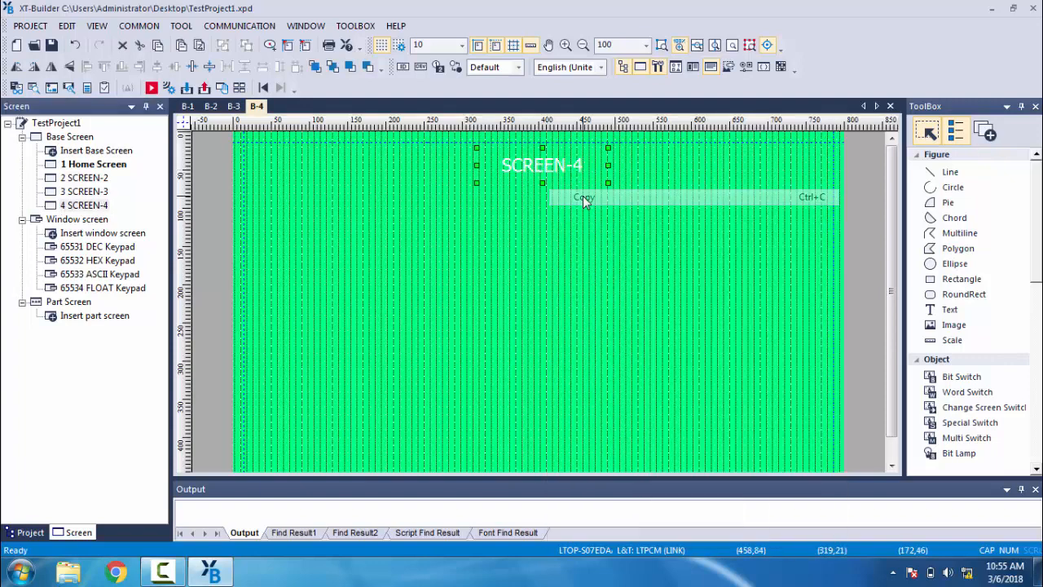
double_click(86, 192)
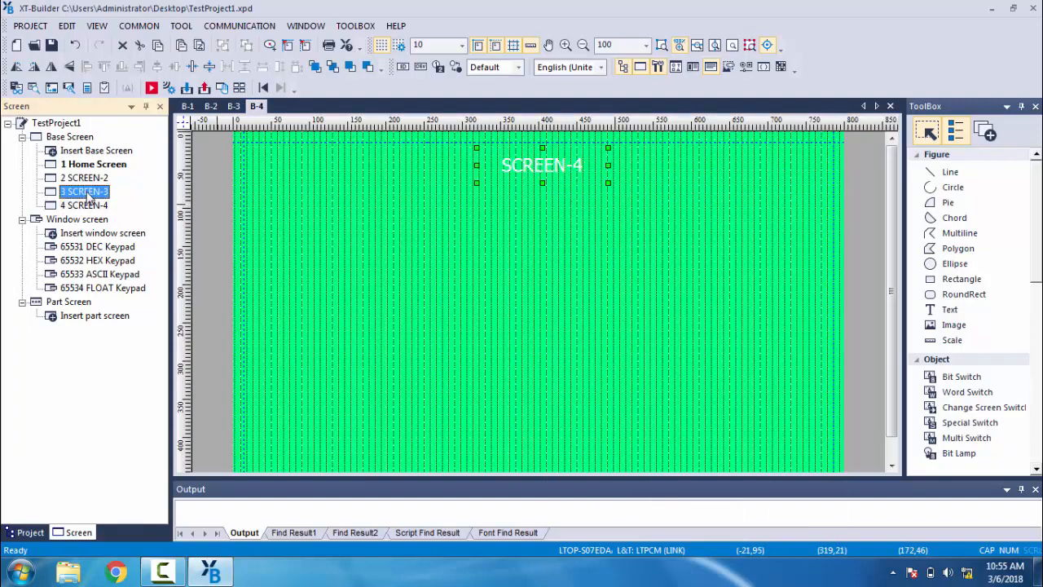
right_click(502, 174)
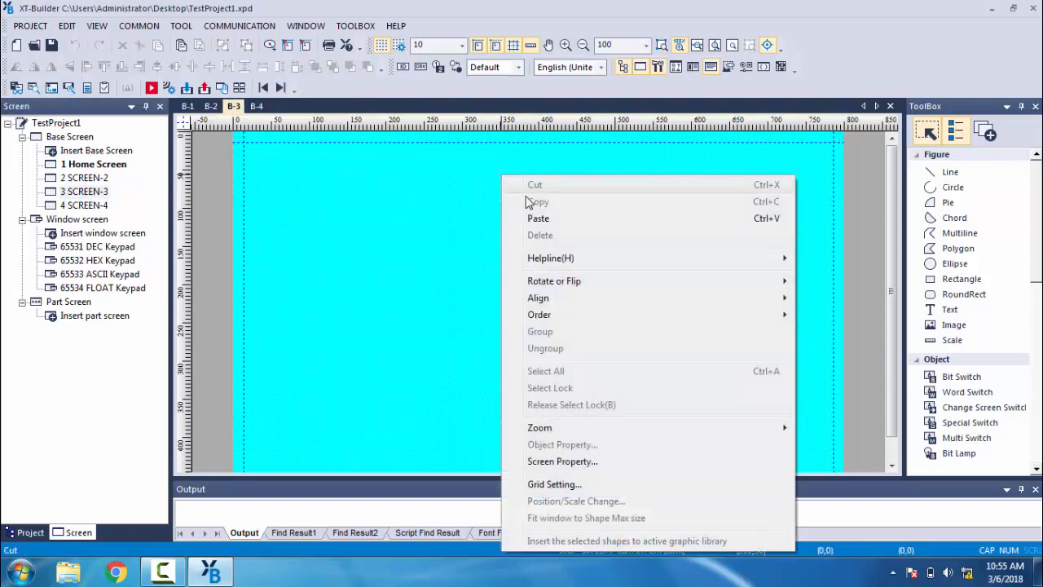
left_click(541, 219)
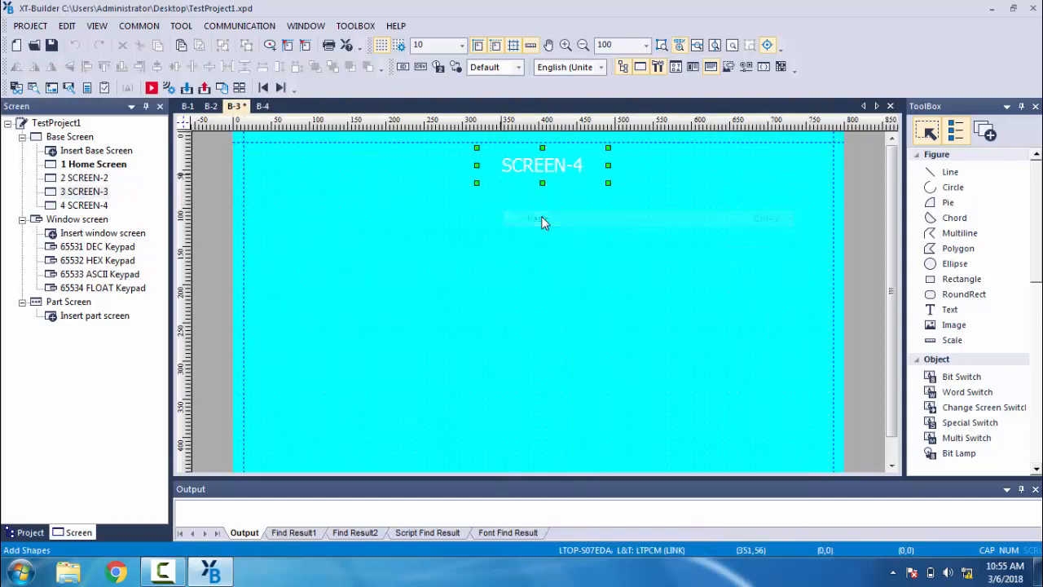
Change the pasted title on base screen 3 to SCREEN-3, confirm it, and save the project
double_click(567, 167)
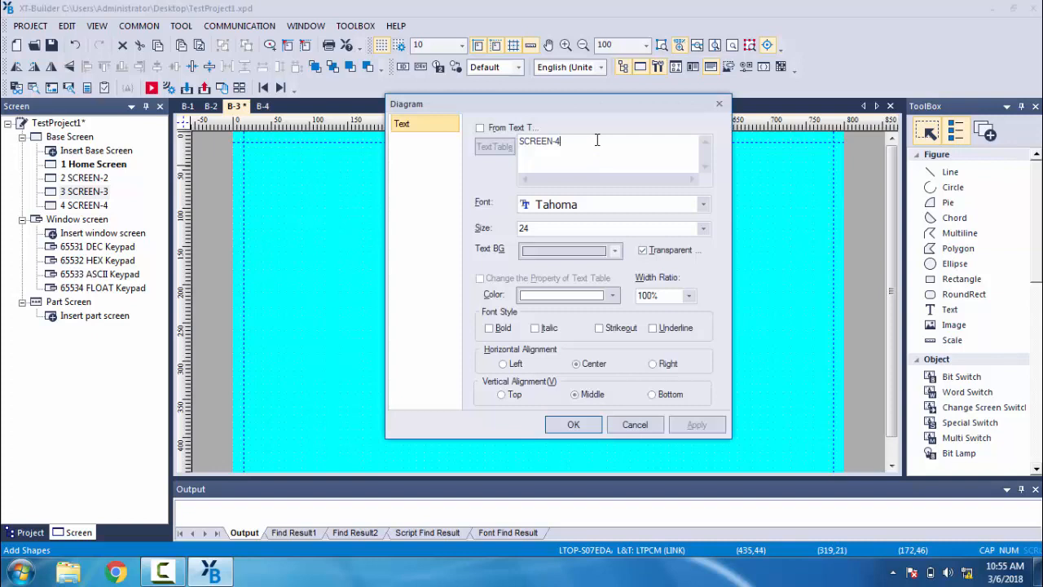
type("3")
left_click(575, 425)
left_click(524, 312)
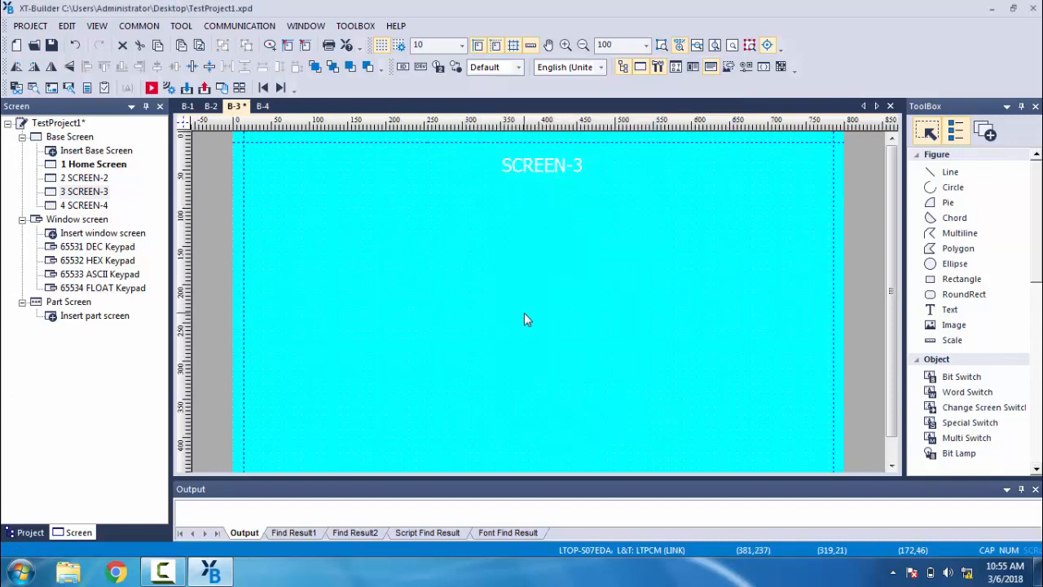
left_click(51, 45)
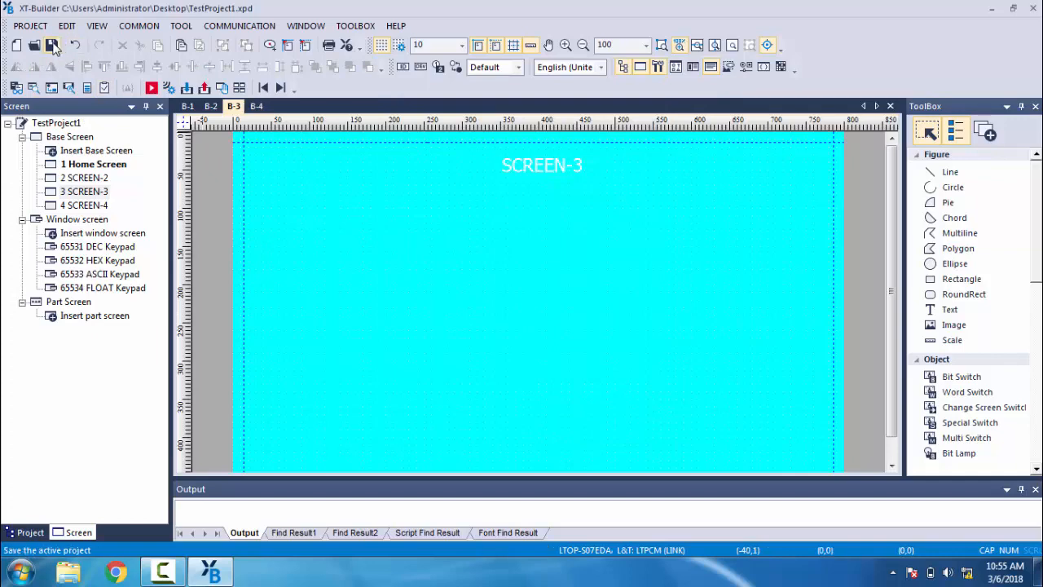
Open all four base screens one after another to review their titles and backgrounds, ending on SCREEN-4
double_click(88, 166)
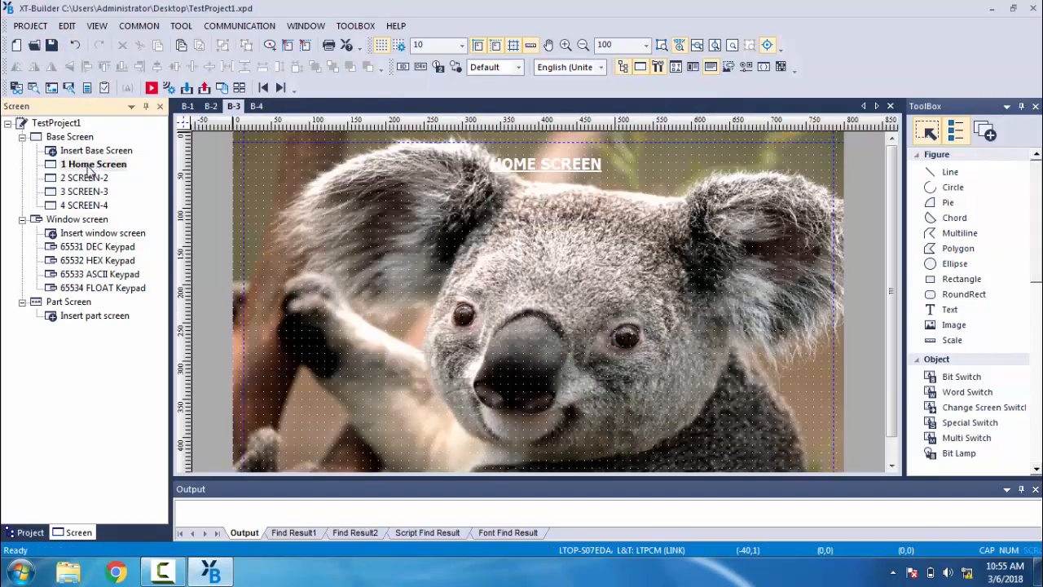
double_click(89, 177)
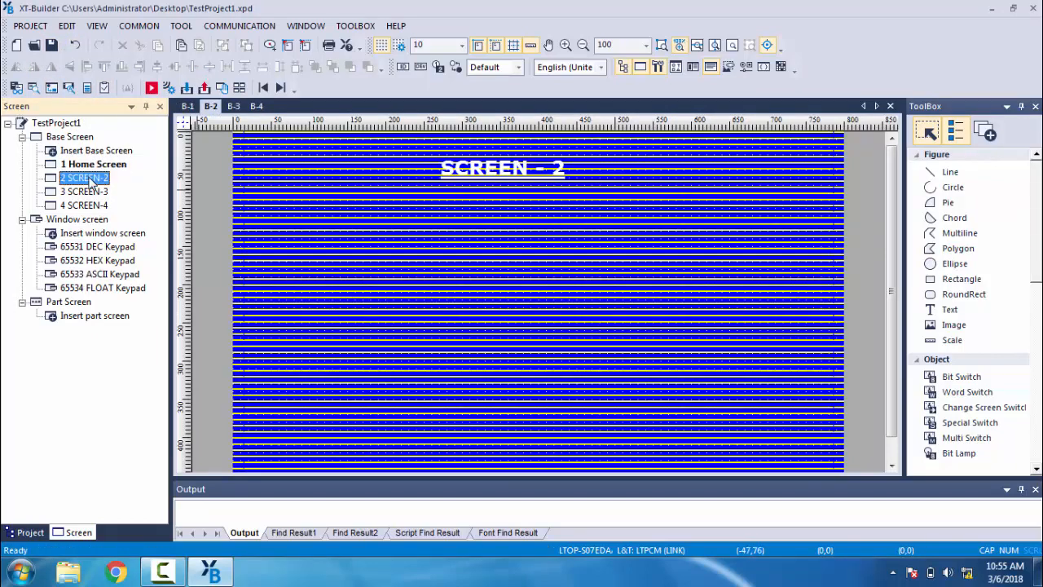
double_click(91, 192)
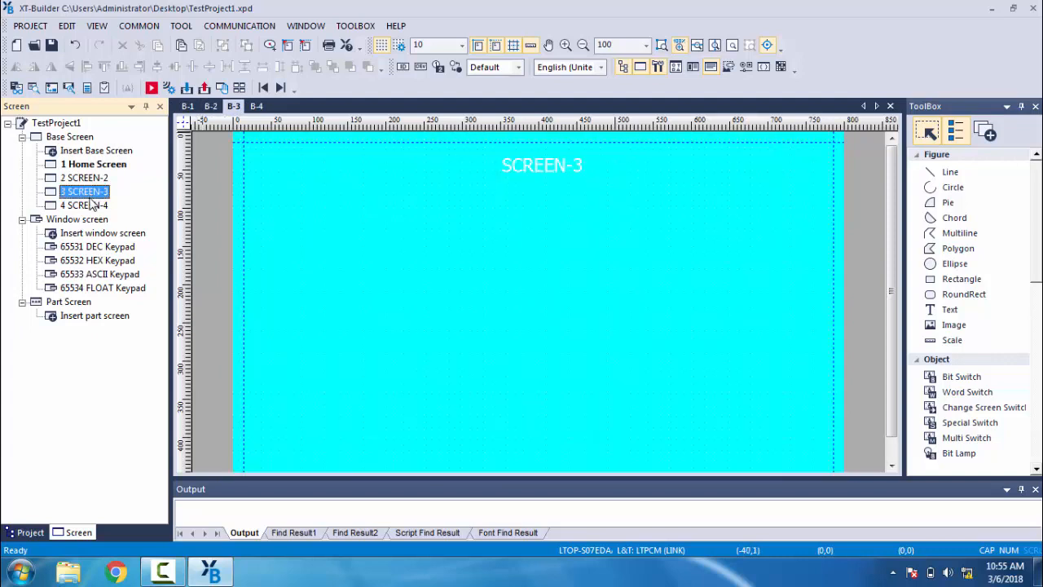
left_click(93, 206)
double_click(93, 207)
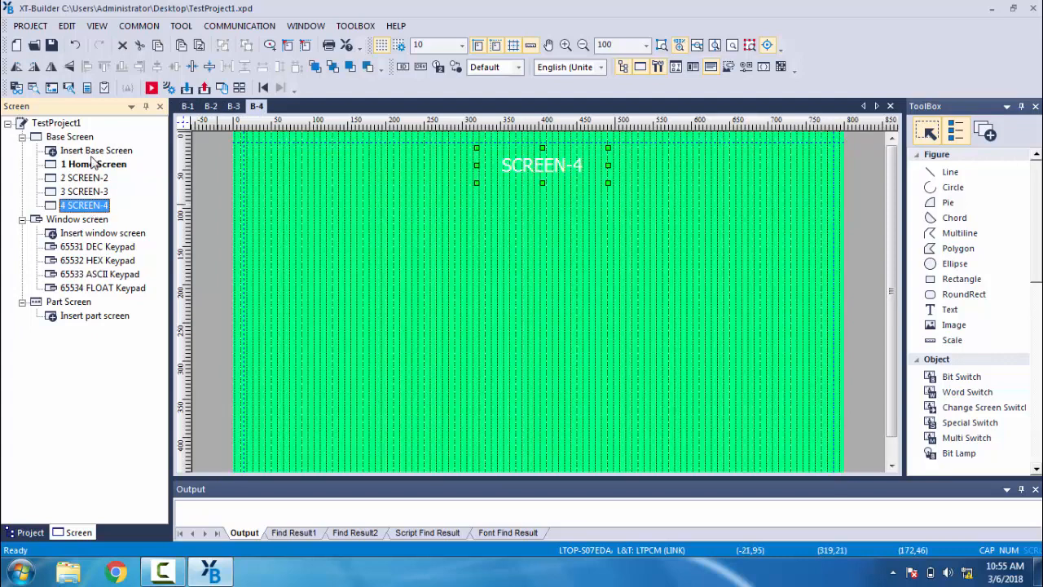
left_click(395, 281)
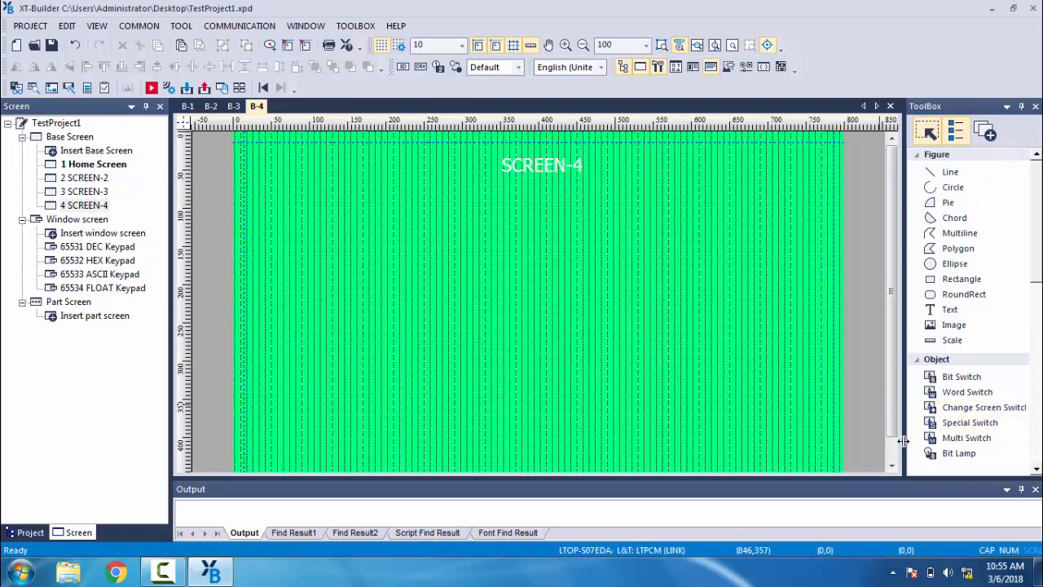
Widen the toolbox and draw a Change Screen Switch about 187 by 72 in the lower-left area of the Home Screen
left_click_drag(903, 440, 879, 441)
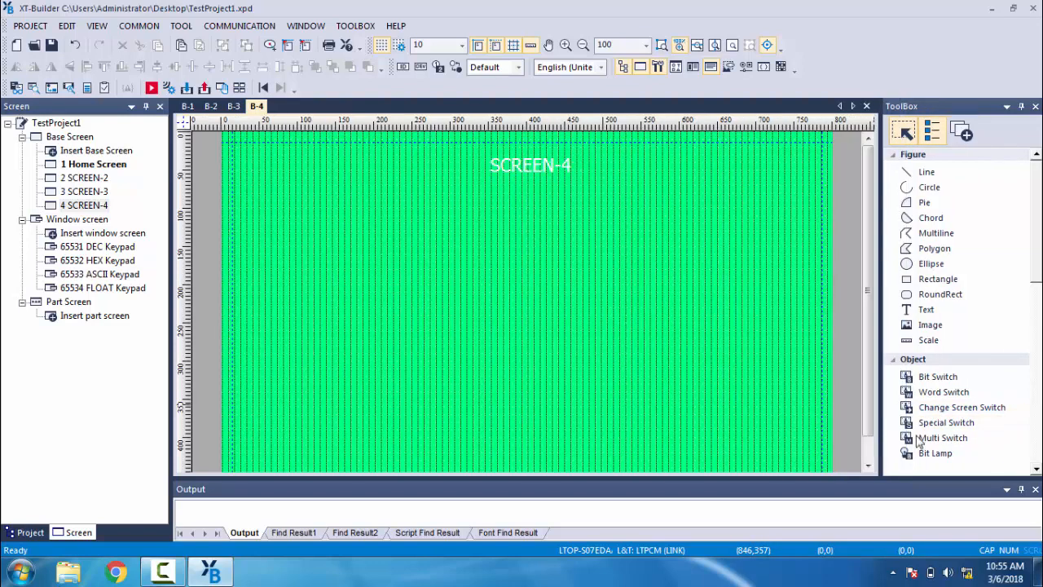
left_click(979, 413)
left_click_drag(290, 386, 430, 440)
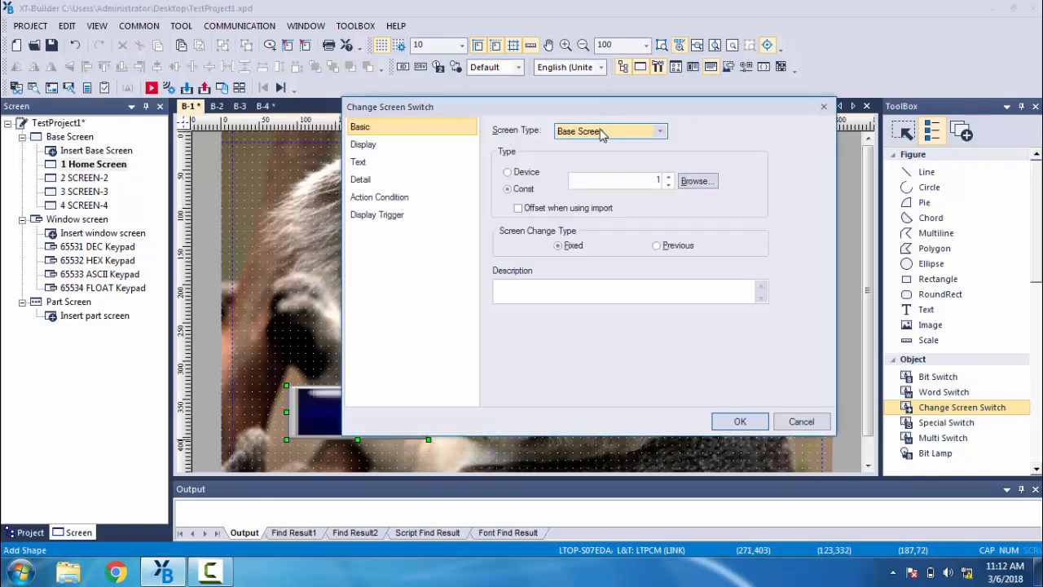
Choose base screen B-2 from the screen thumbnails as the switch's constant target screen
left_click(691, 182)
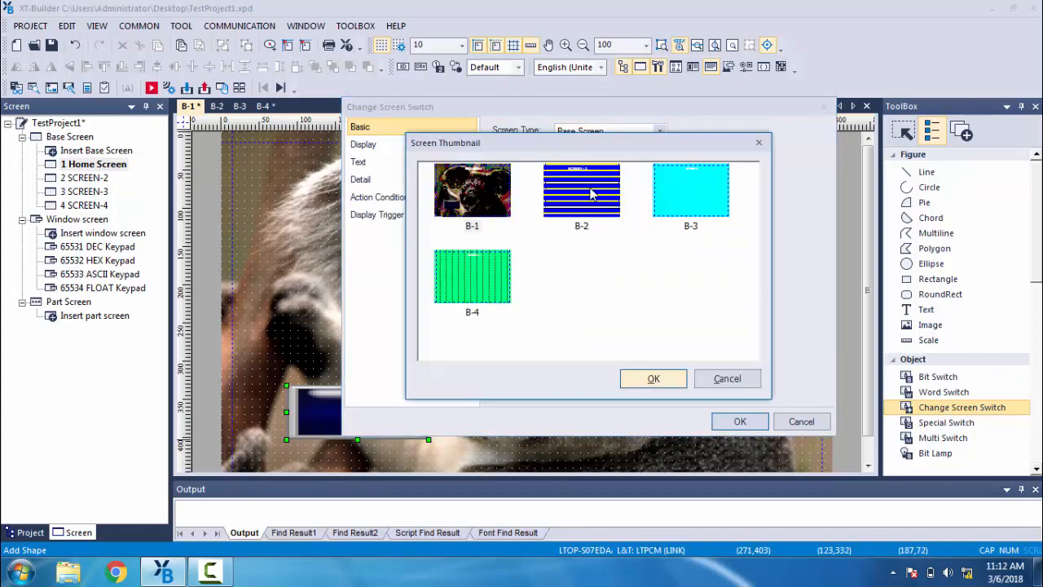
left_click(593, 192)
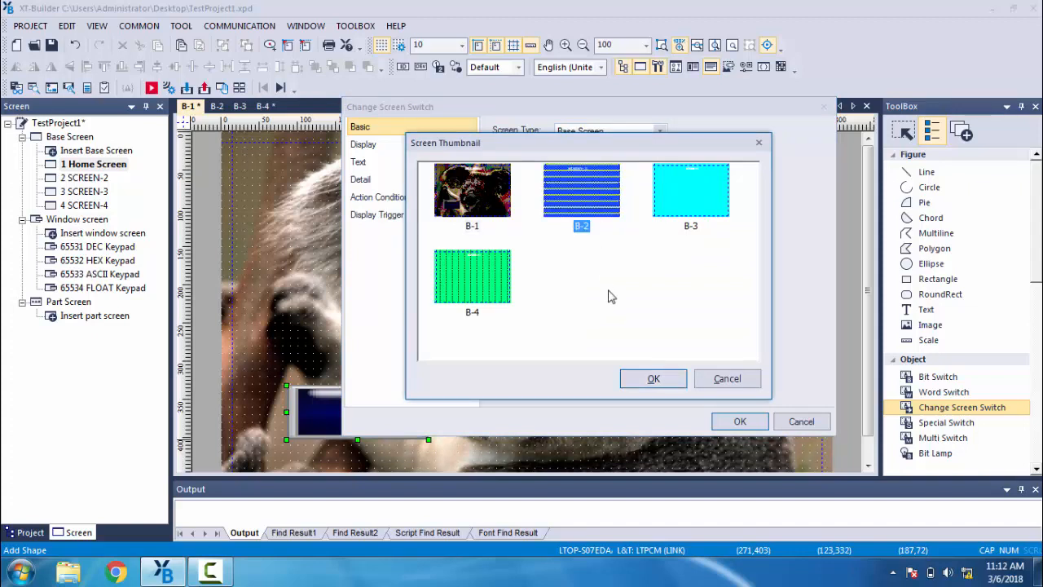
left_click(653, 378)
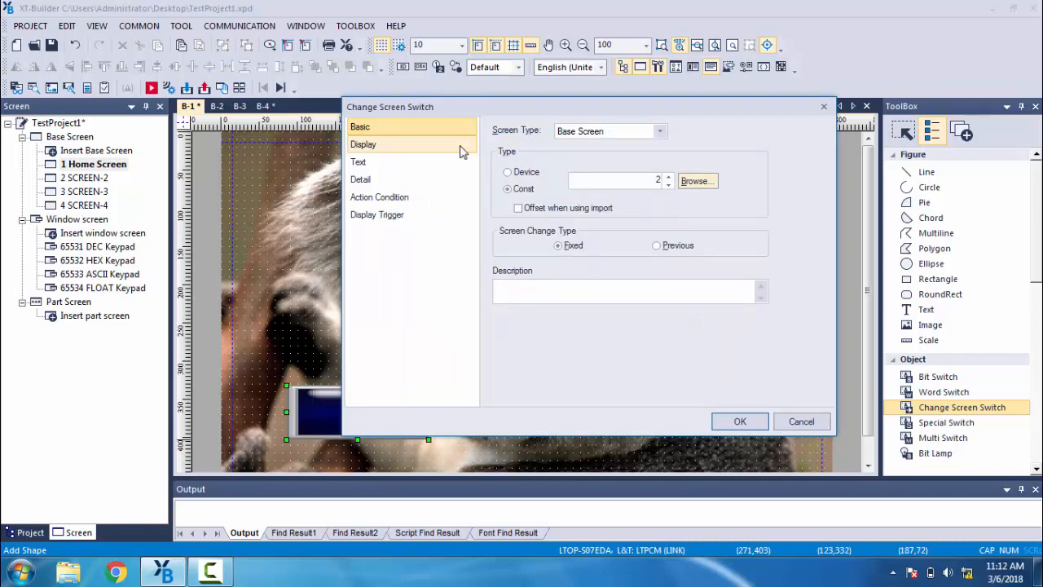
Review the switch's display settings, enable its caption, and set the On caption to SCREEN-2 at font size 22
left_click(388, 148)
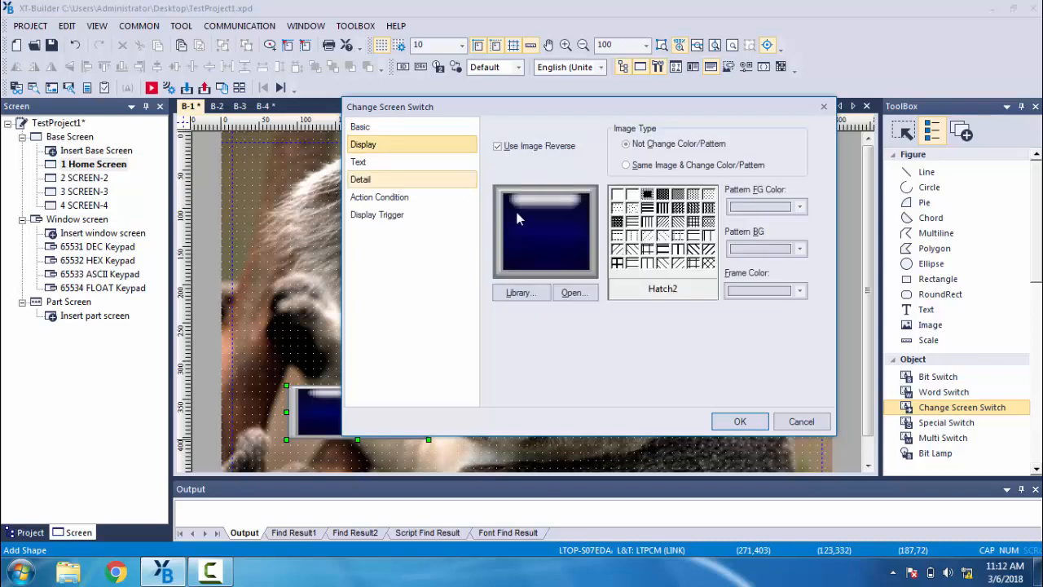
left_click(399, 167)
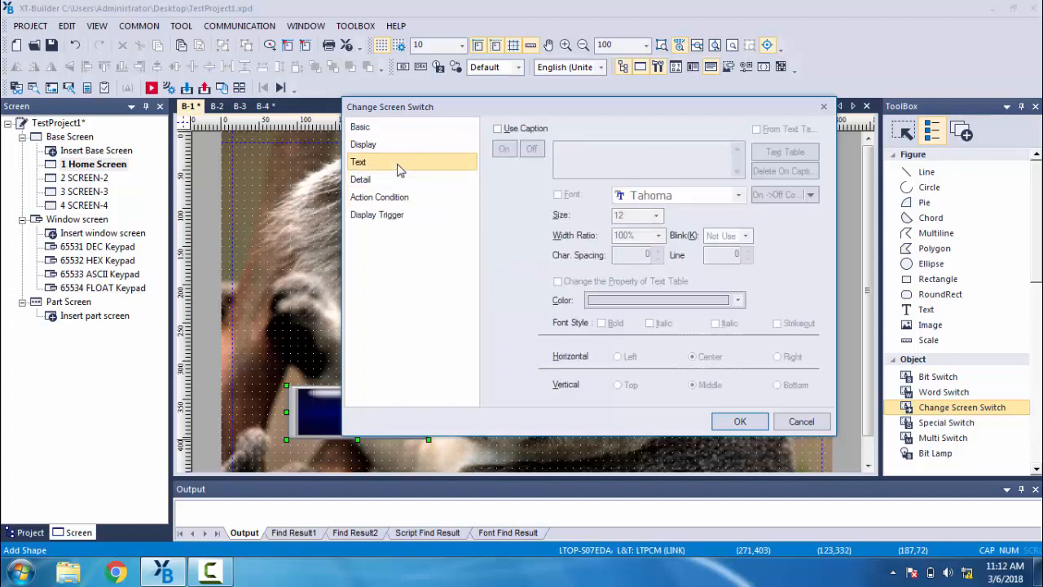
left_click(498, 130)
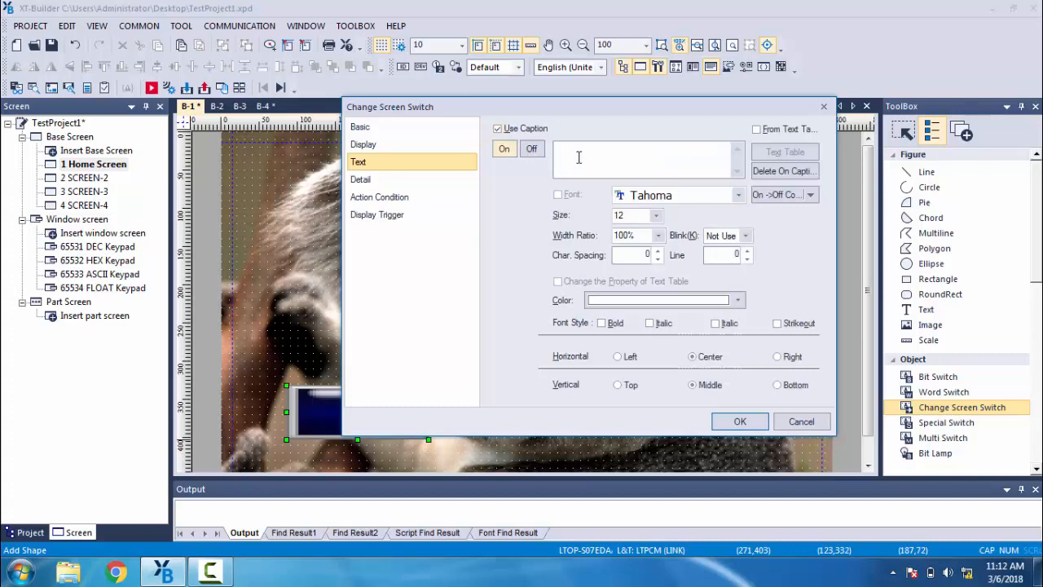
left_click(530, 148)
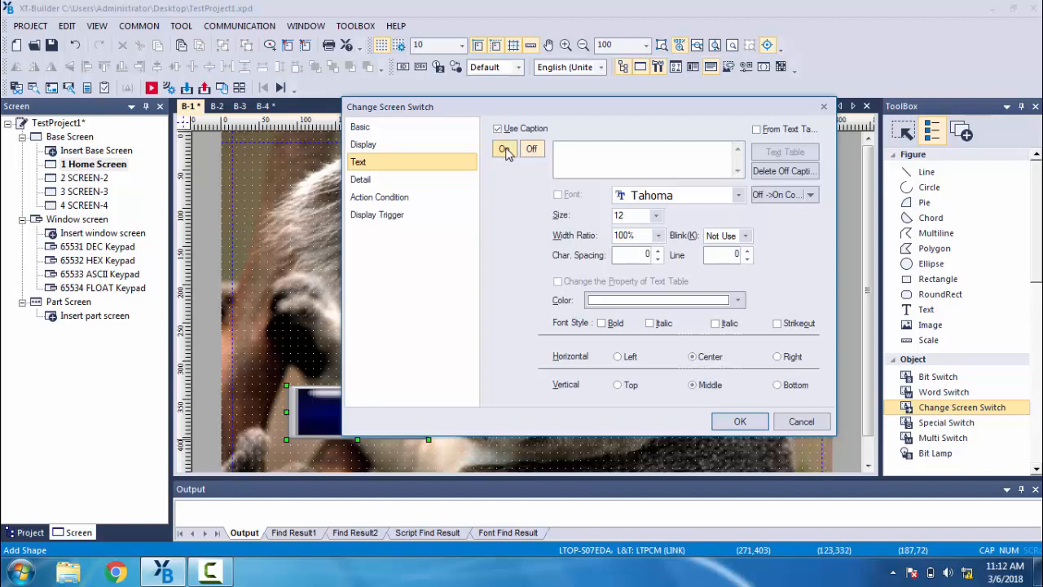
left_click(504, 150)
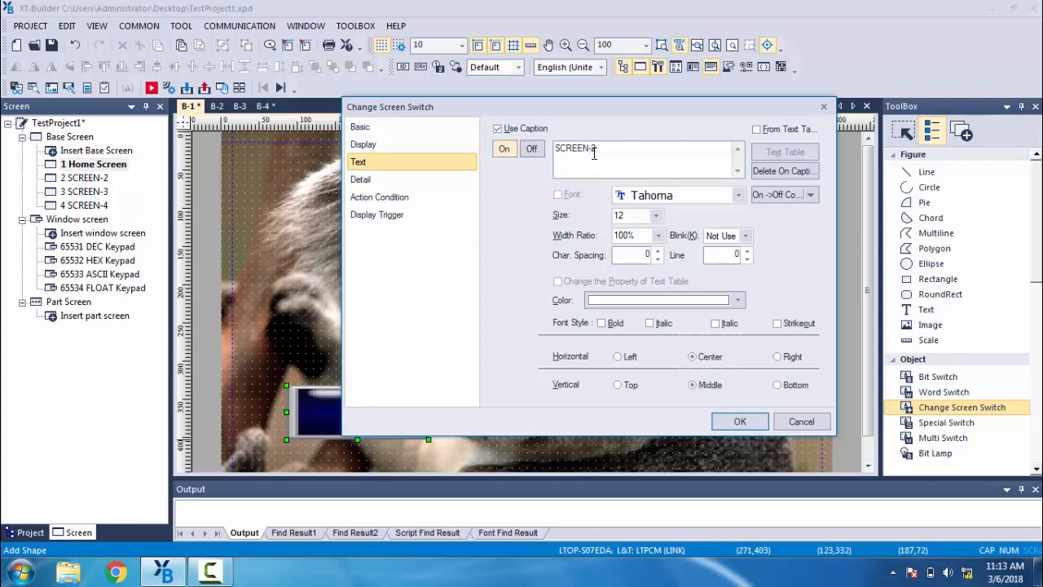
left_click(656, 217)
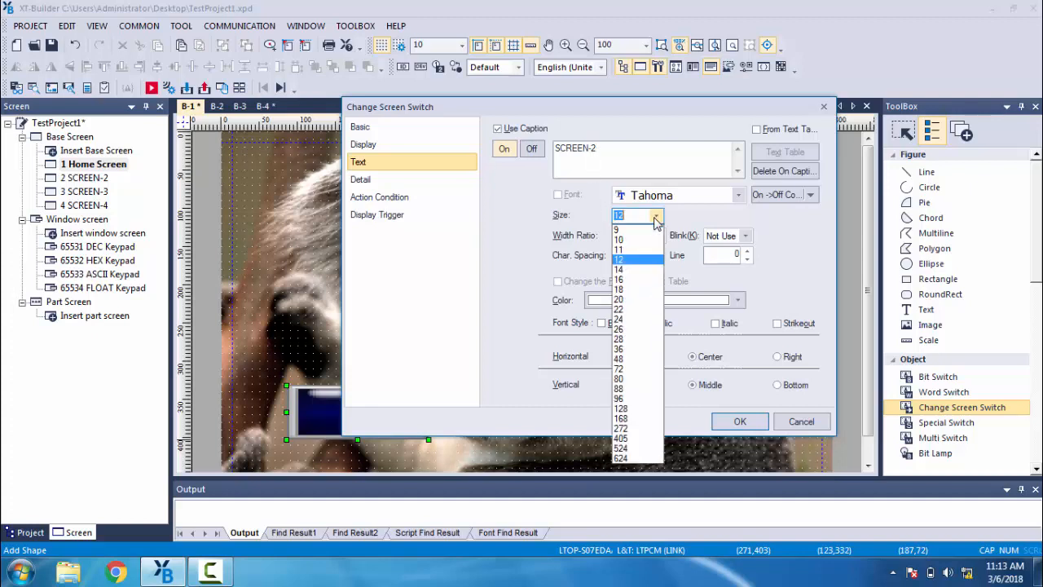
left_click(632, 310)
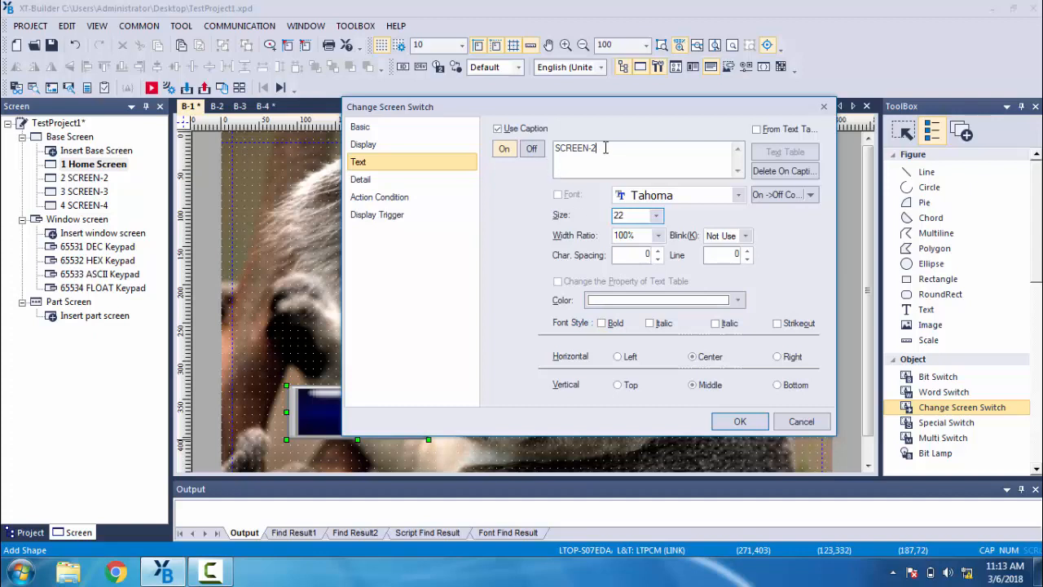
Copy the switch's On caption SCREEN-2 into its Off caption and return to the On caption settings
left_click_drag(601, 149, 515, 167)
right_click(573, 151)
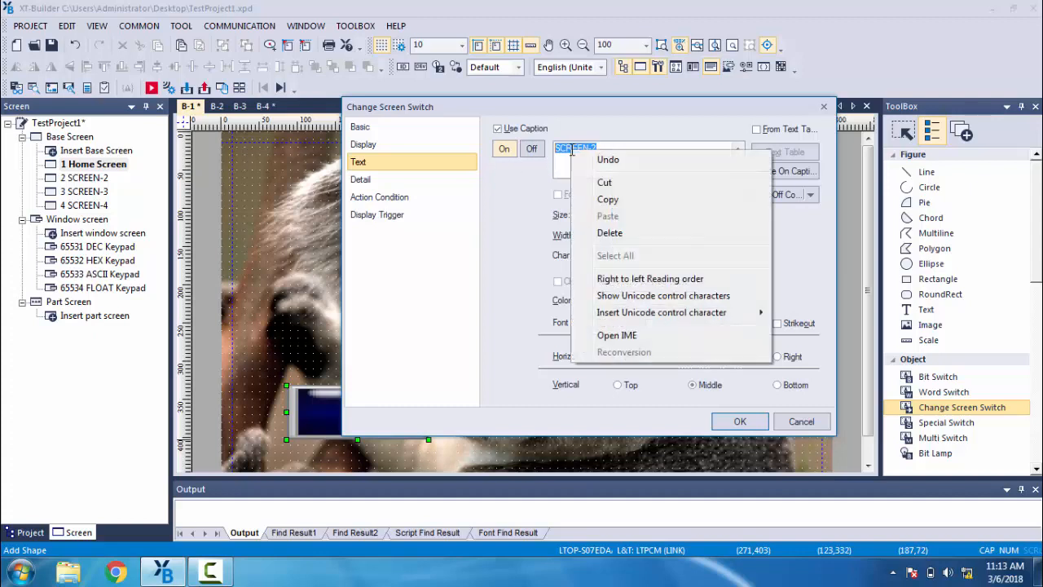
left_click(608, 202)
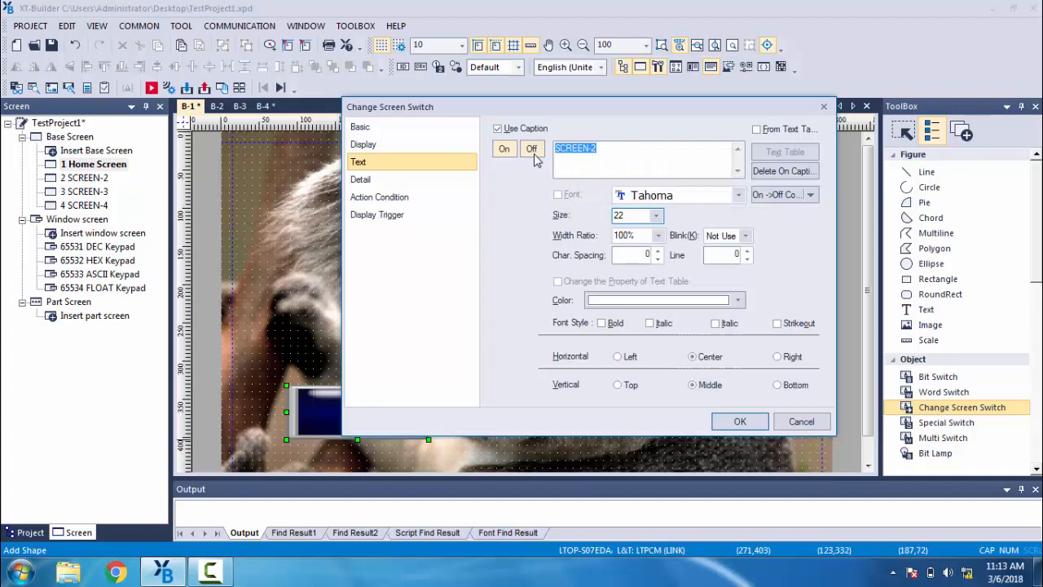
left_click(531, 150)
right_click(574, 155)
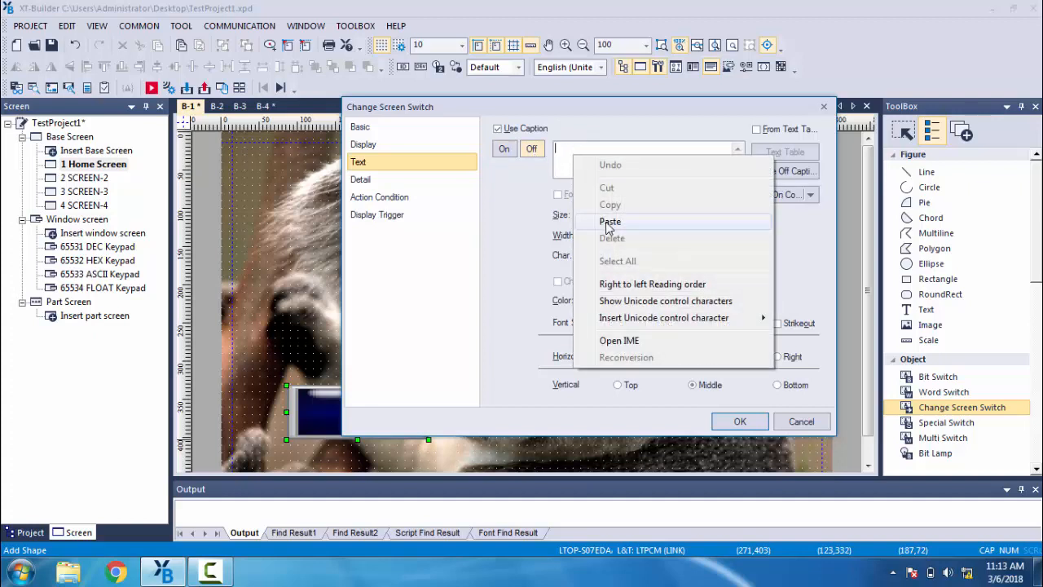
left_click(608, 220)
left_click(504, 150)
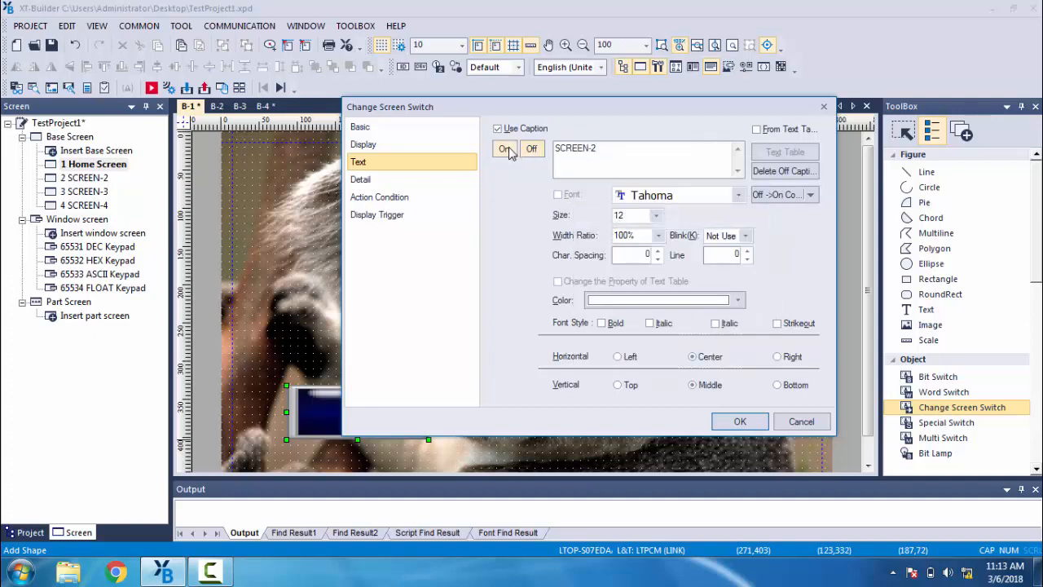
Apply the SCREEN-2 switch's settings, reopen its properties, and set the Off caption's font size to 22
left_click(529, 150)
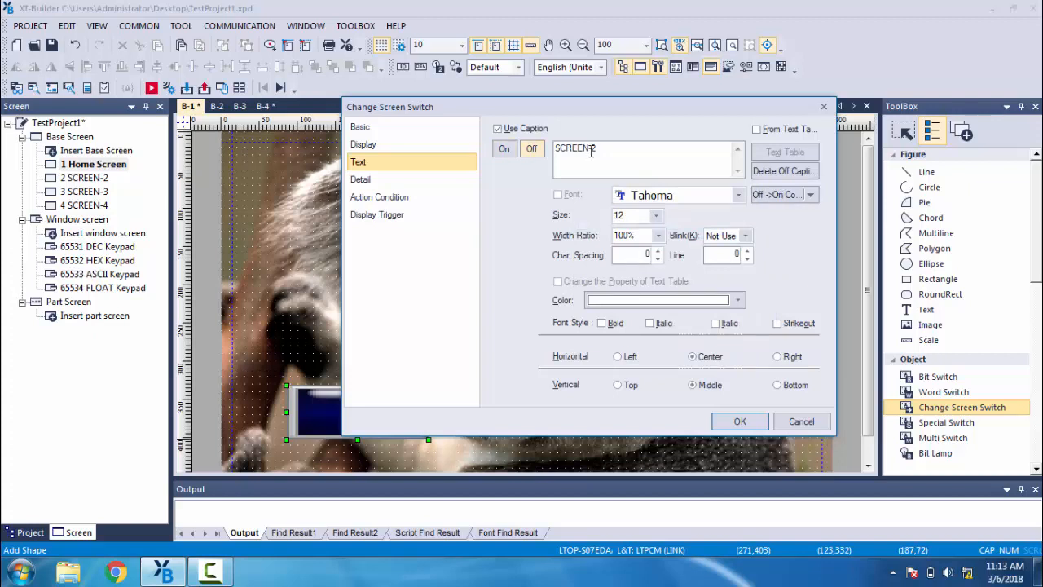
left_click(738, 423)
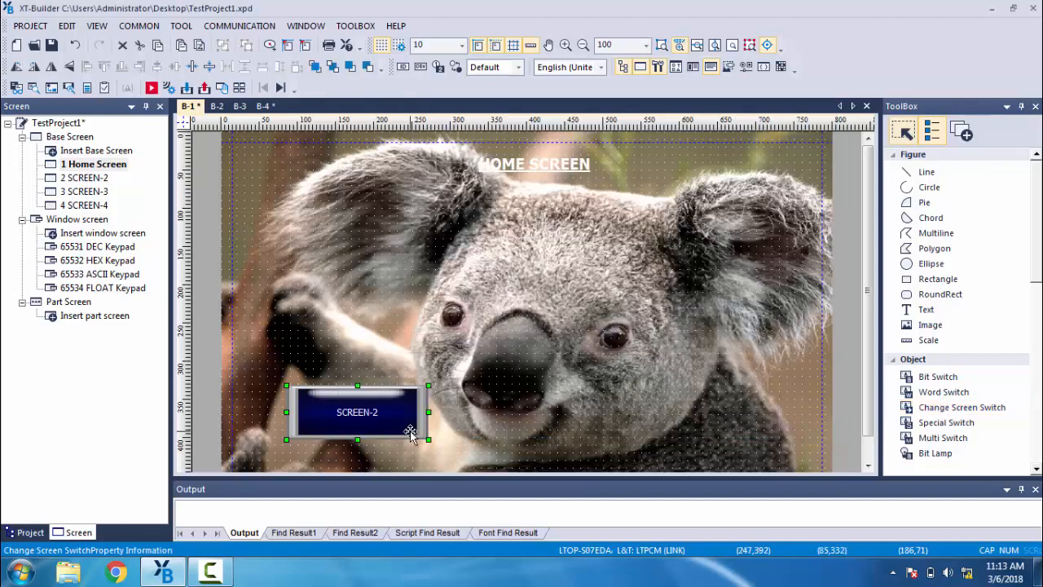
double_click(363, 419)
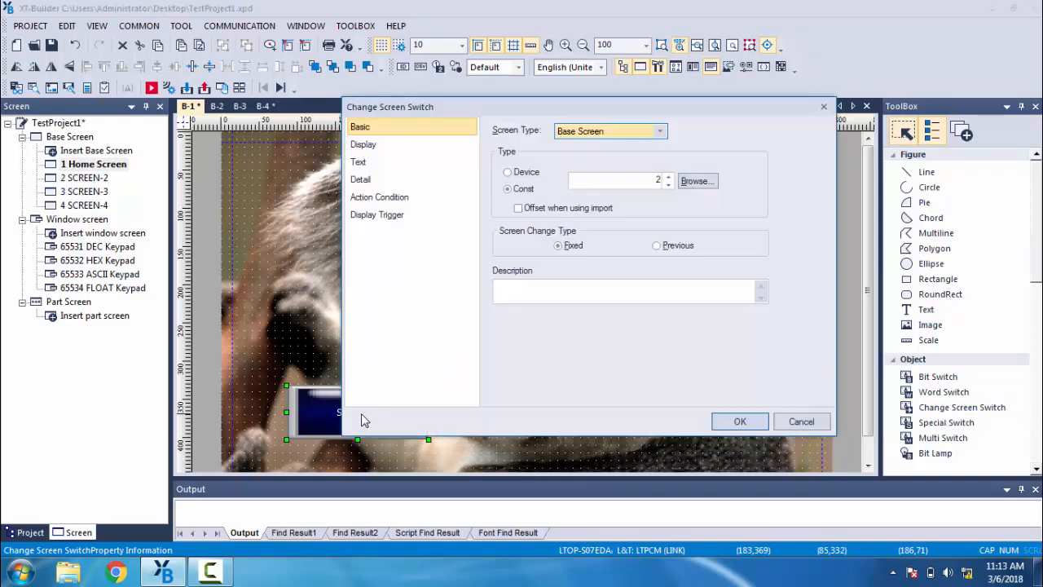
left_click(359, 162)
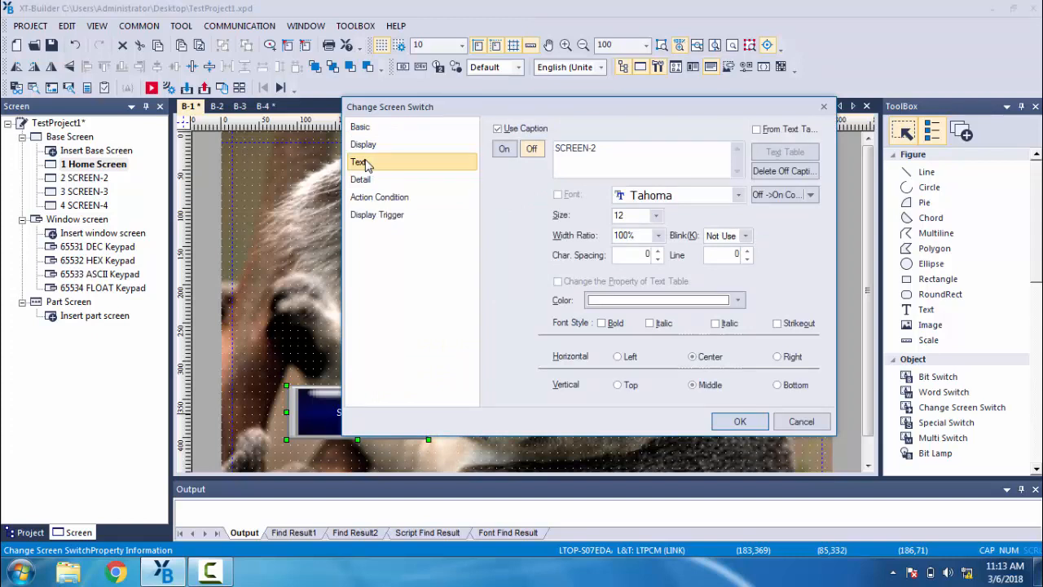
left_click(656, 217)
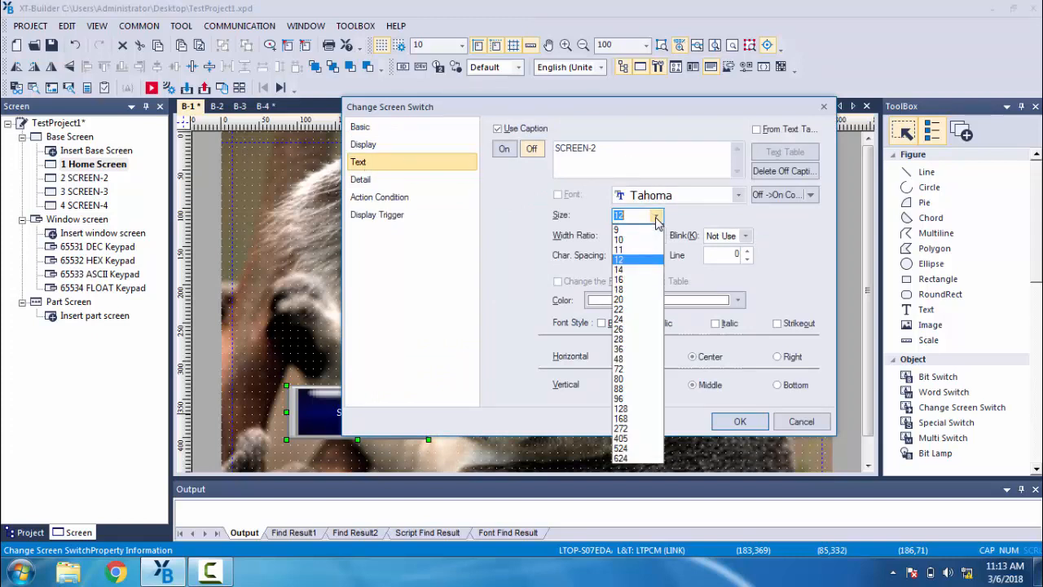
left_click(634, 310)
left_click(738, 423)
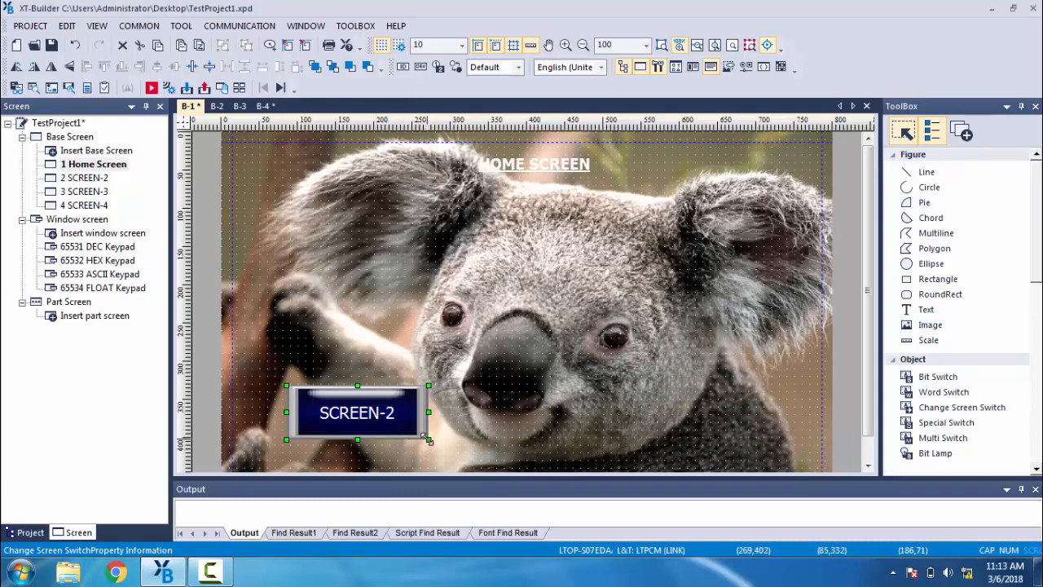
Shrink the SCREEN-2 switch to about 180 by 68 and place a copy beside it, near the bottom centre of the Home Screen
left_click_drag(430, 440, 425, 441)
left_click(466, 427)
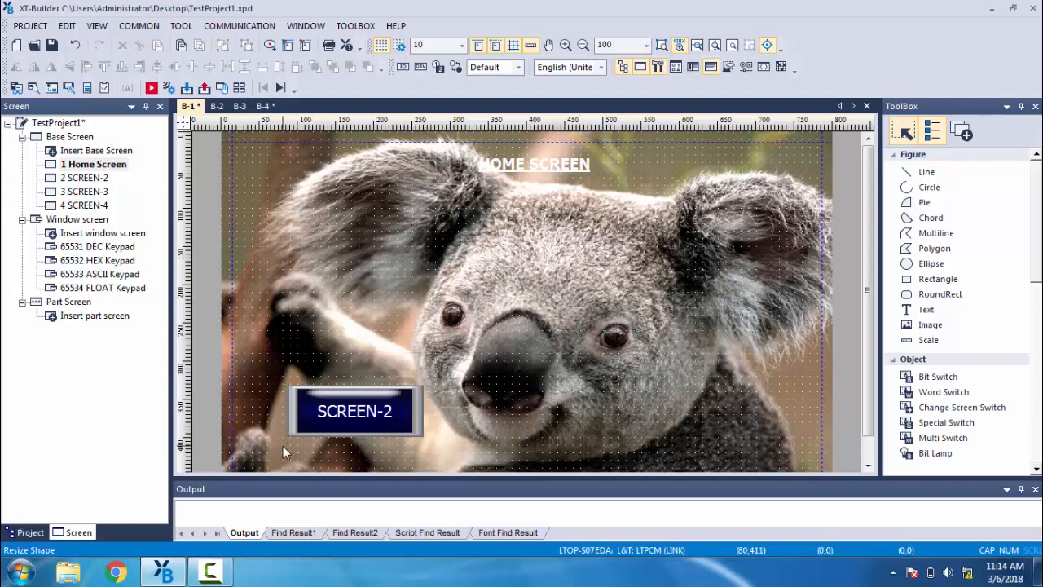
left_click(396, 398)
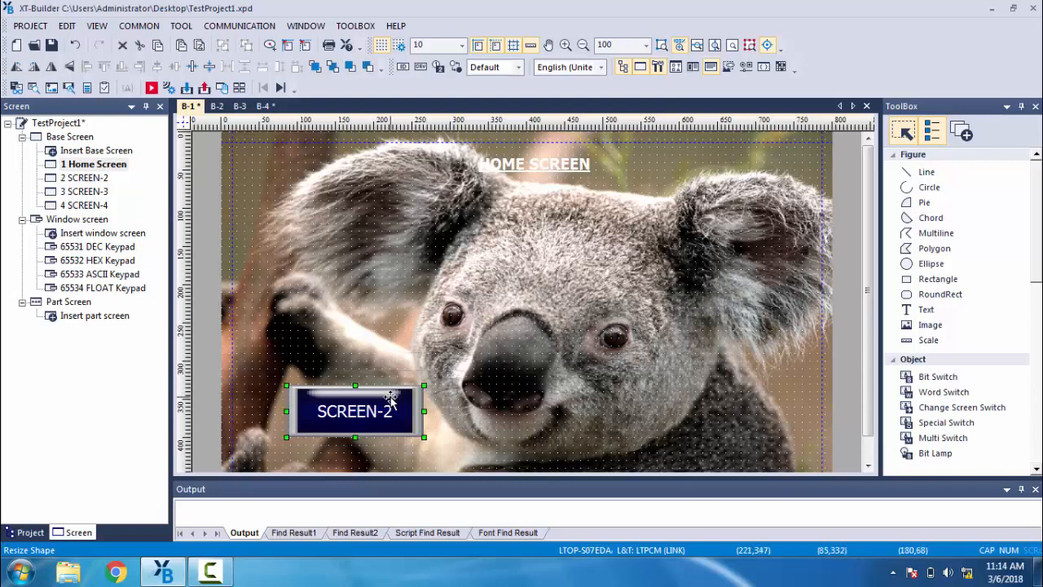
right_click(391, 398)
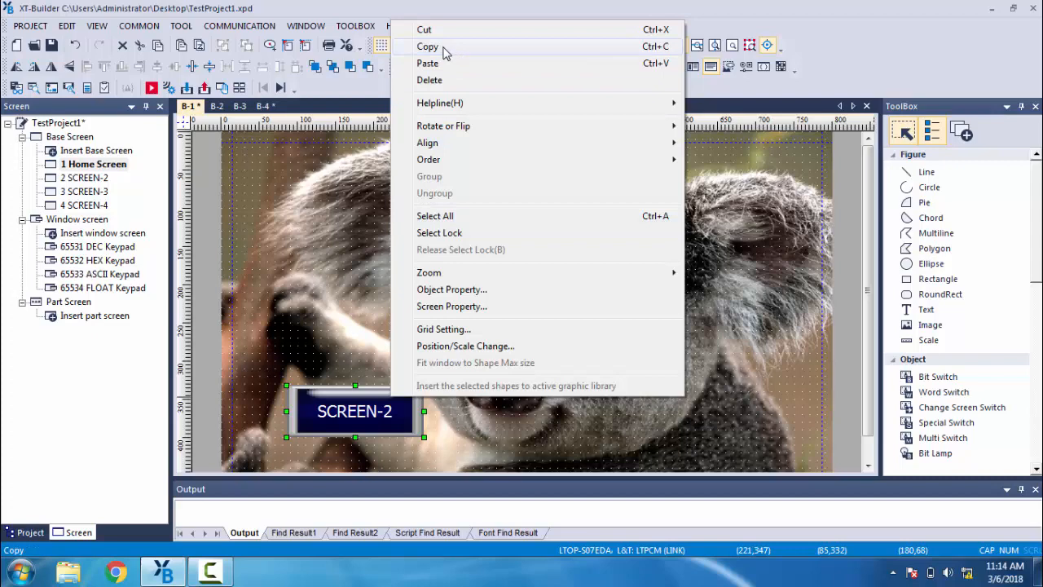
left_click(428, 46)
left_click(492, 395)
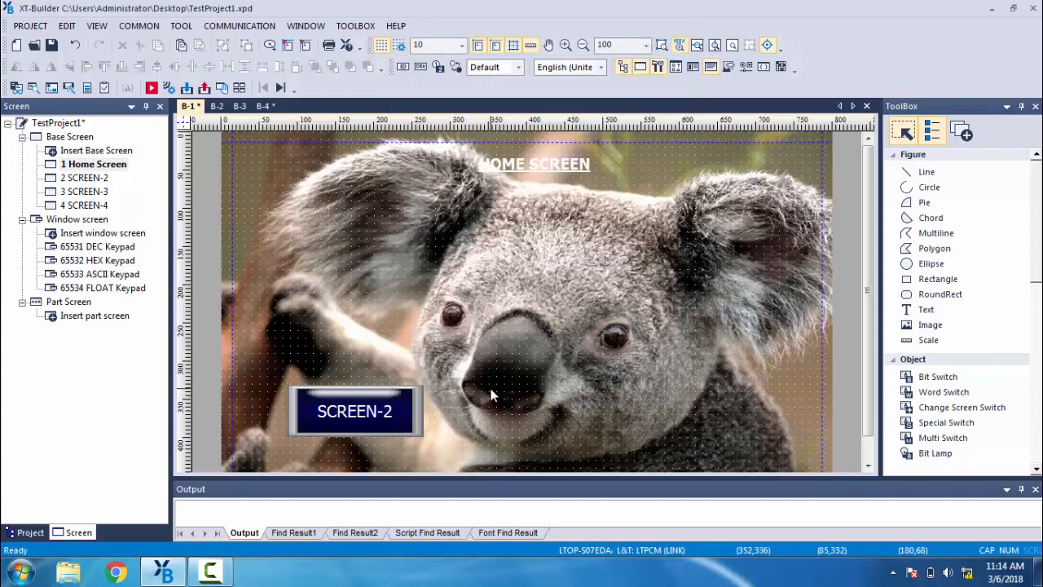
right_click(476, 359)
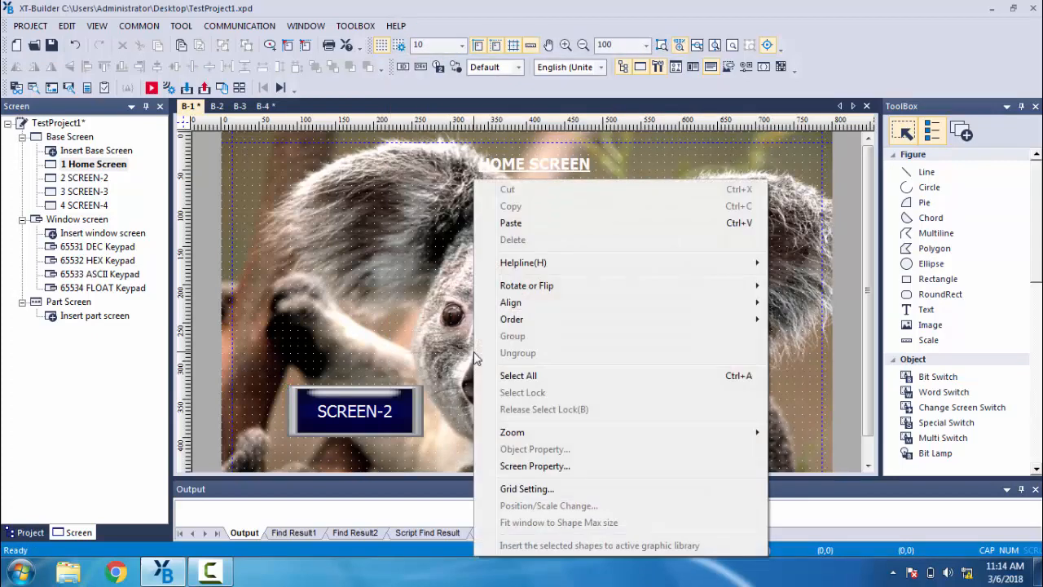
left_click(511, 222)
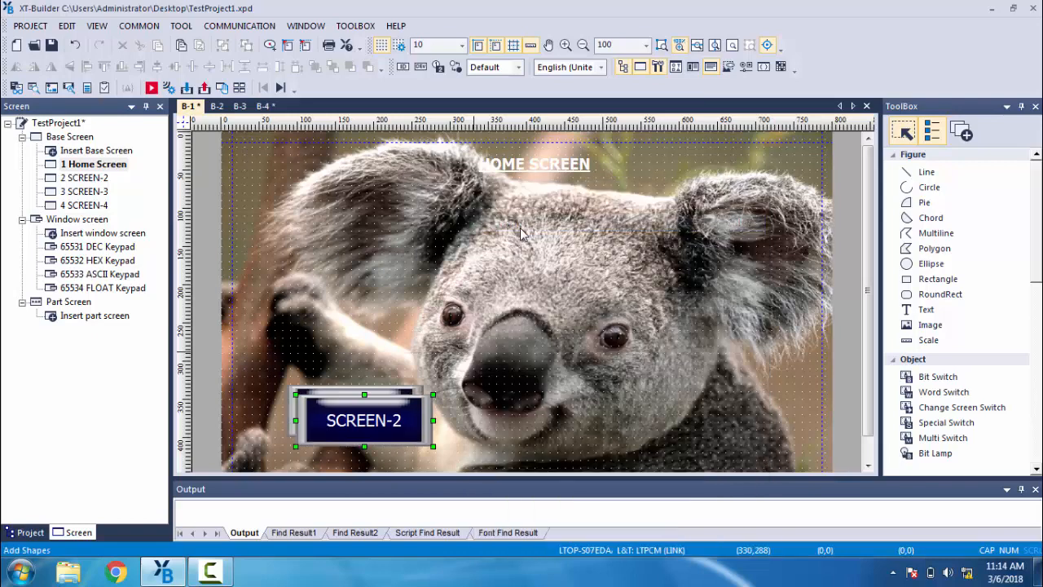
left_click_drag(397, 389, 551, 375)
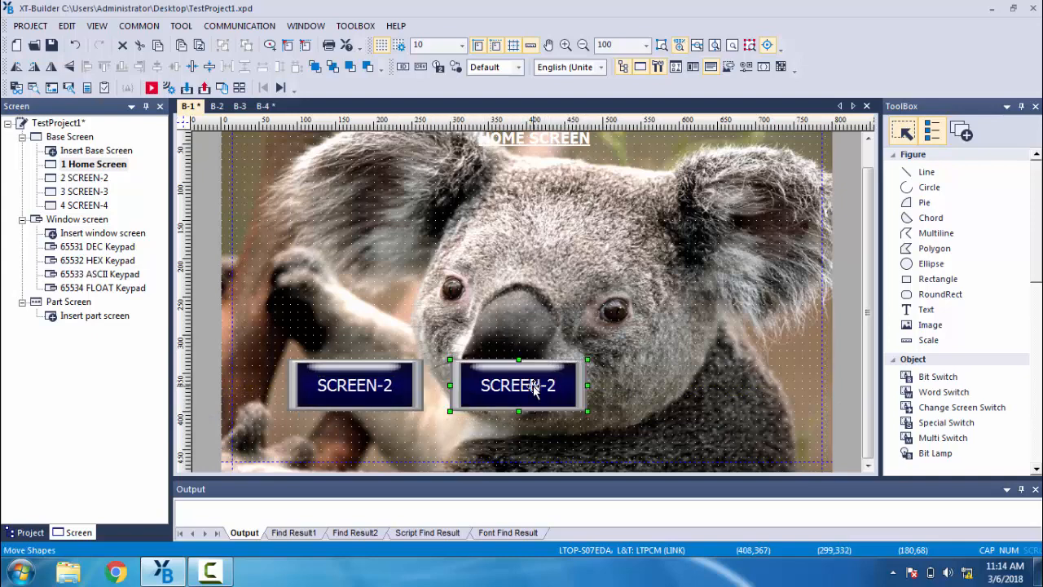
Set the copied middle switch's constant target to base screen 3 and its On and Off captions to SCREEN-3
double_click(537, 388)
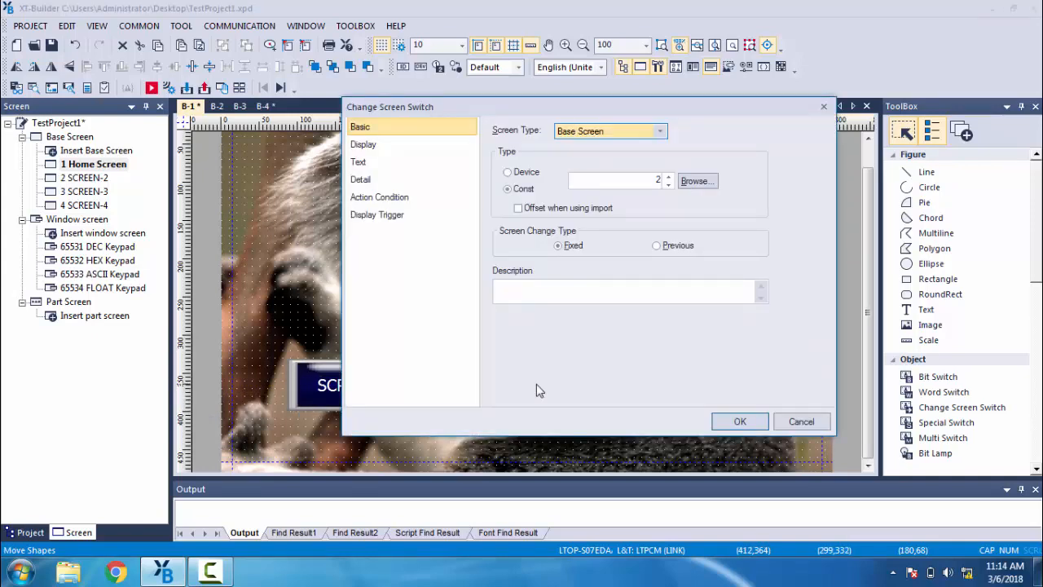
left_click(668, 177)
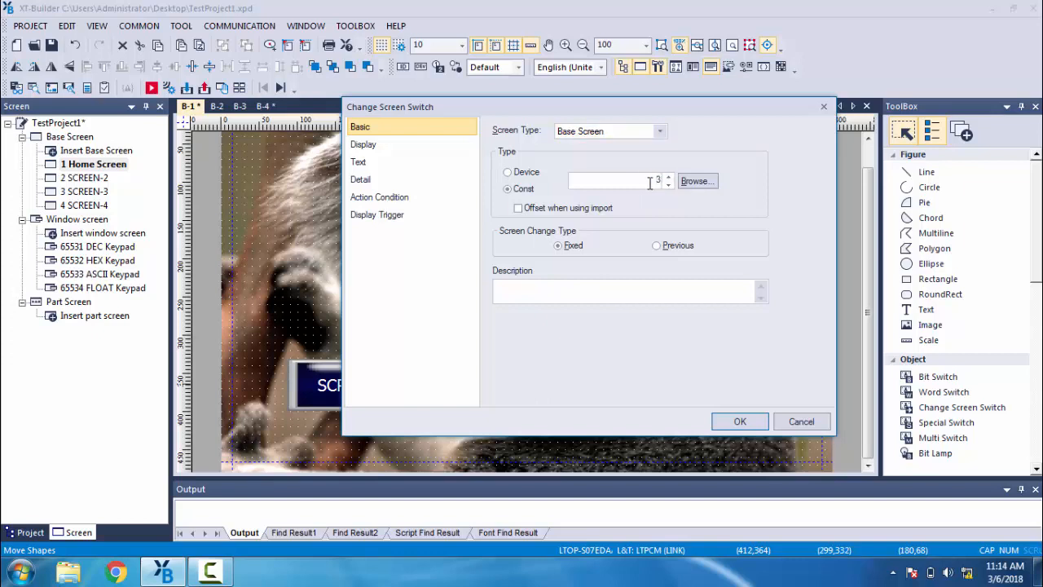
left_click(366, 165)
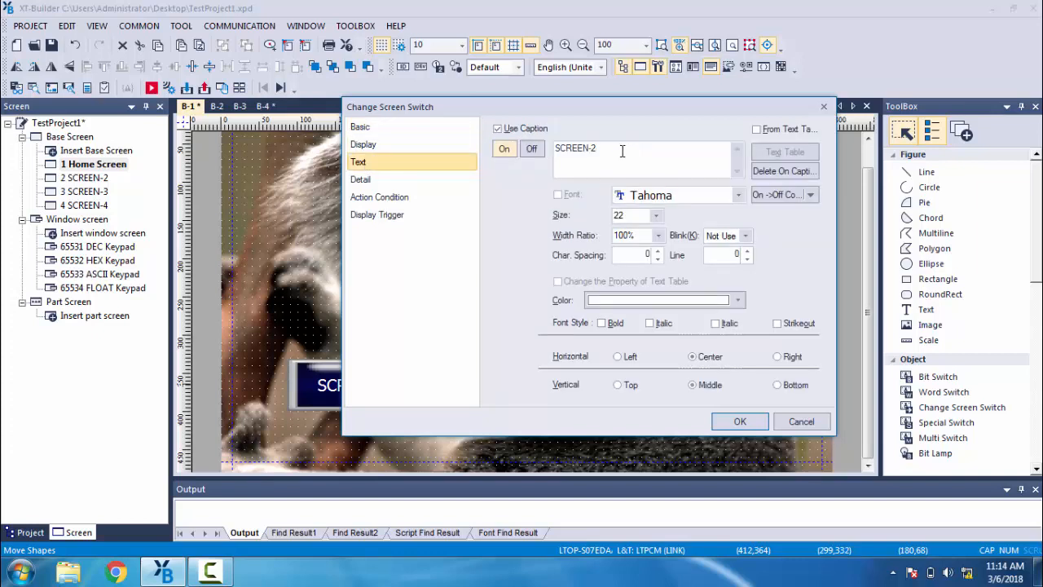
type("3")
left_click(533, 155)
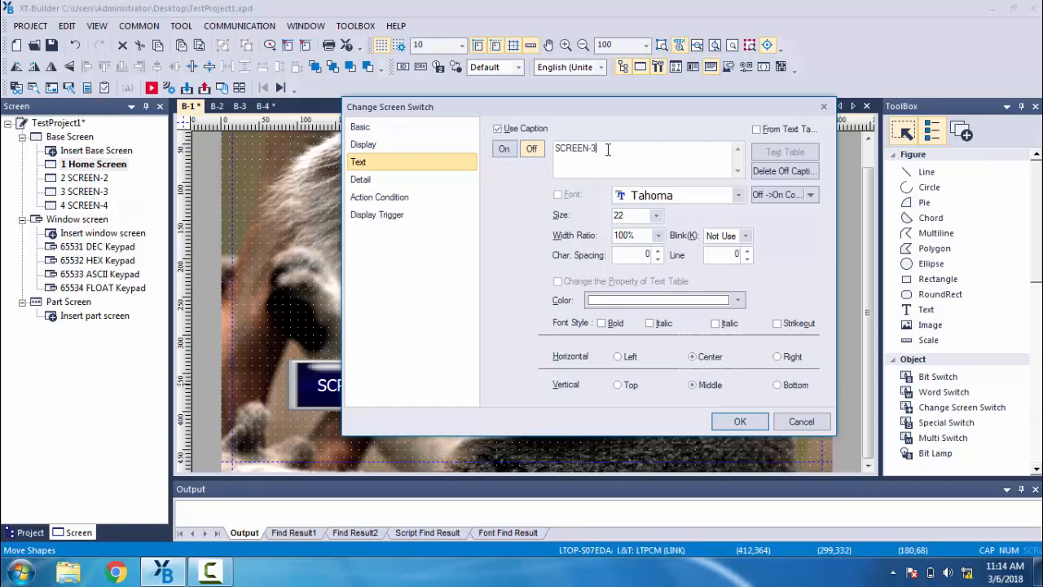
left_click(738, 421)
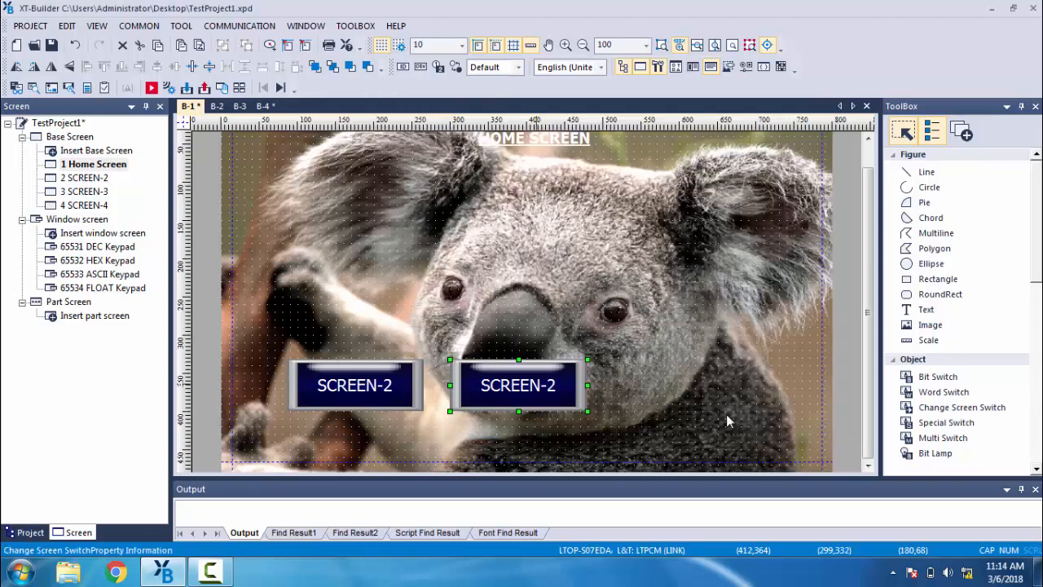
left_click(634, 440)
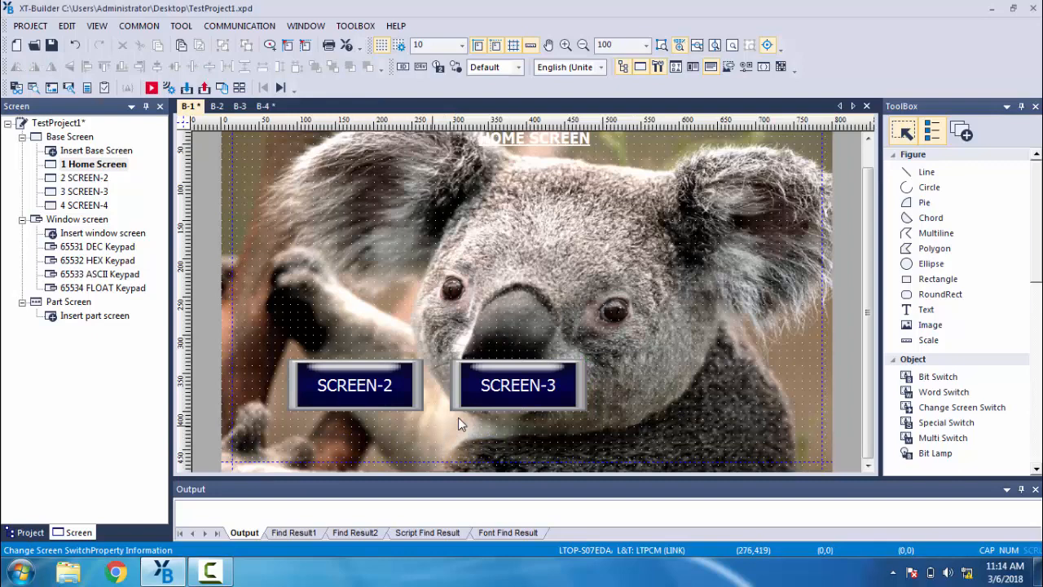
Duplicate the SCREEN-3 switch and place the copy to its right in the same row, at about X 508, Y 332
left_click_drag(458, 419, 643, 338)
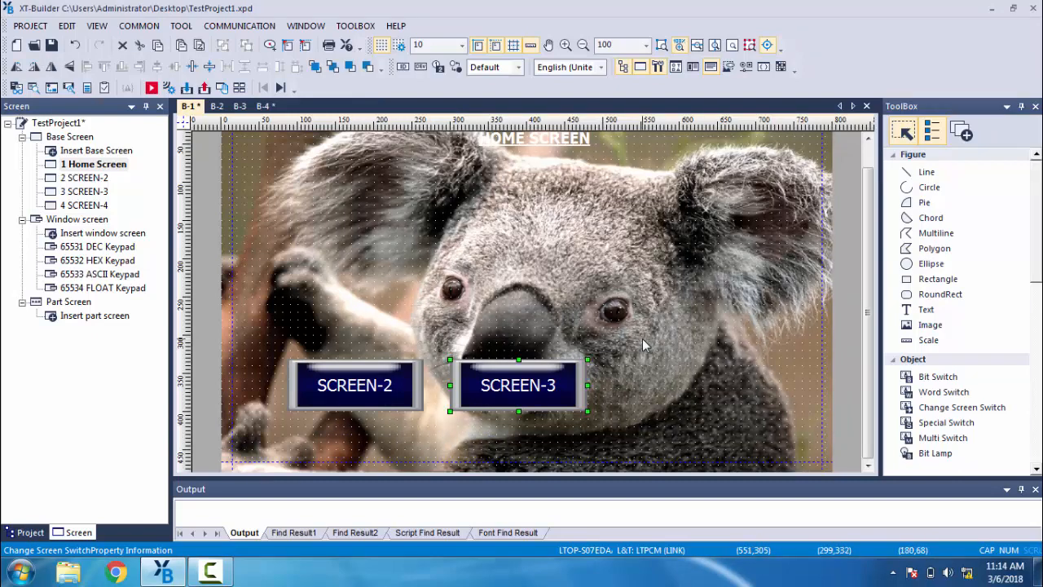
key("ctrl+c")
key("ctrl+v")
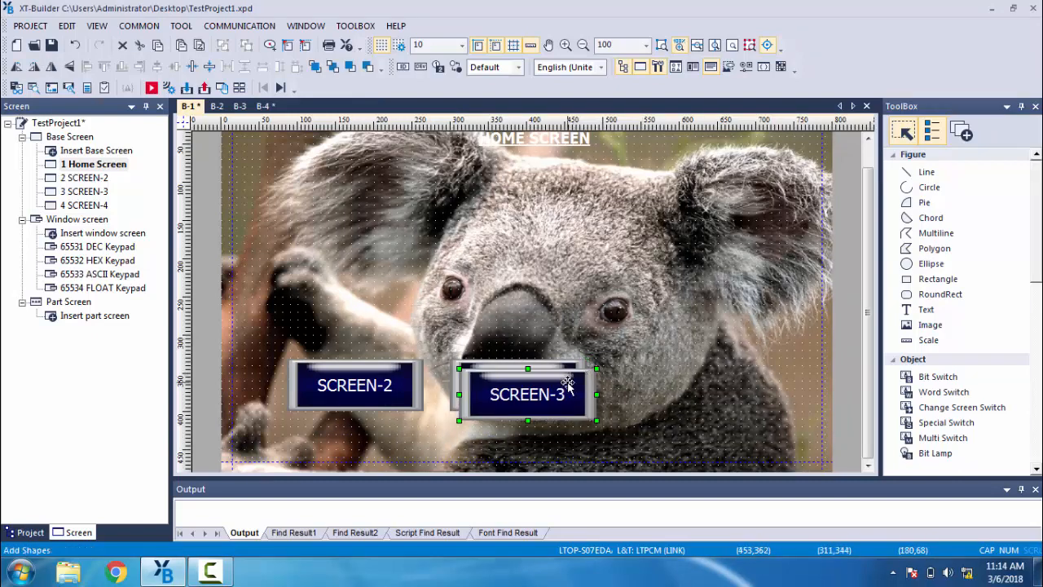
left_click(717, 374)
Set the third switch's constant target to base screen 4 and its On and Off captions to SCREEN-4
double_click(712, 387)
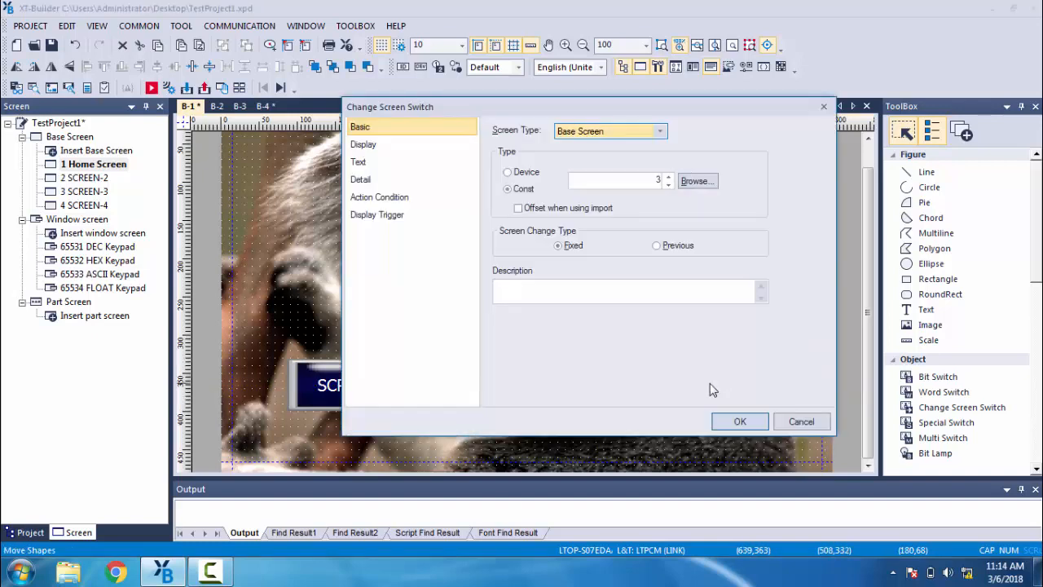
left_click(669, 179)
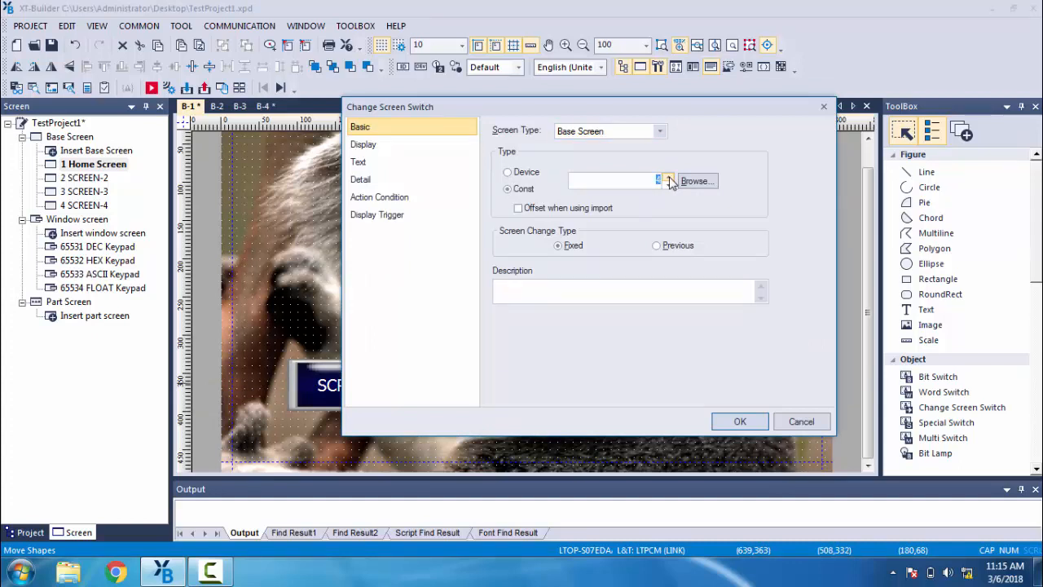
left_click(608, 186)
left_click(408, 160)
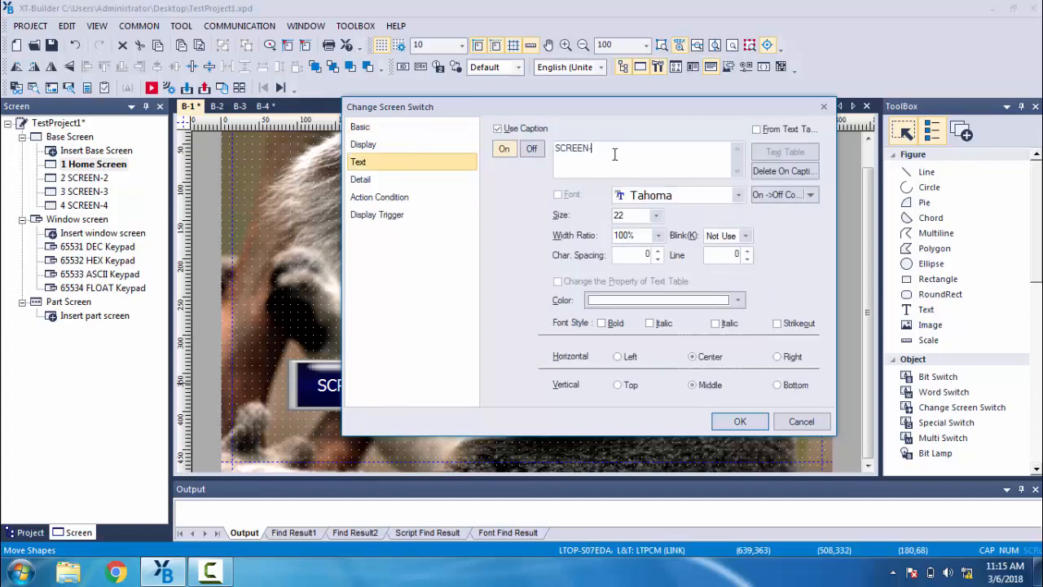
type("3")
left_click(532, 149)
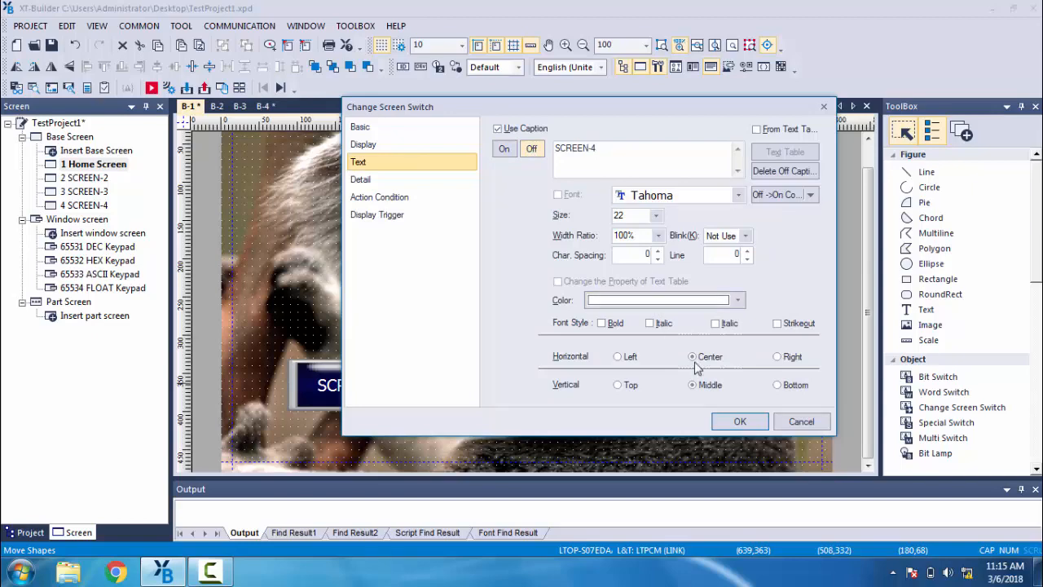
left_click(740, 421)
left_click(693, 437)
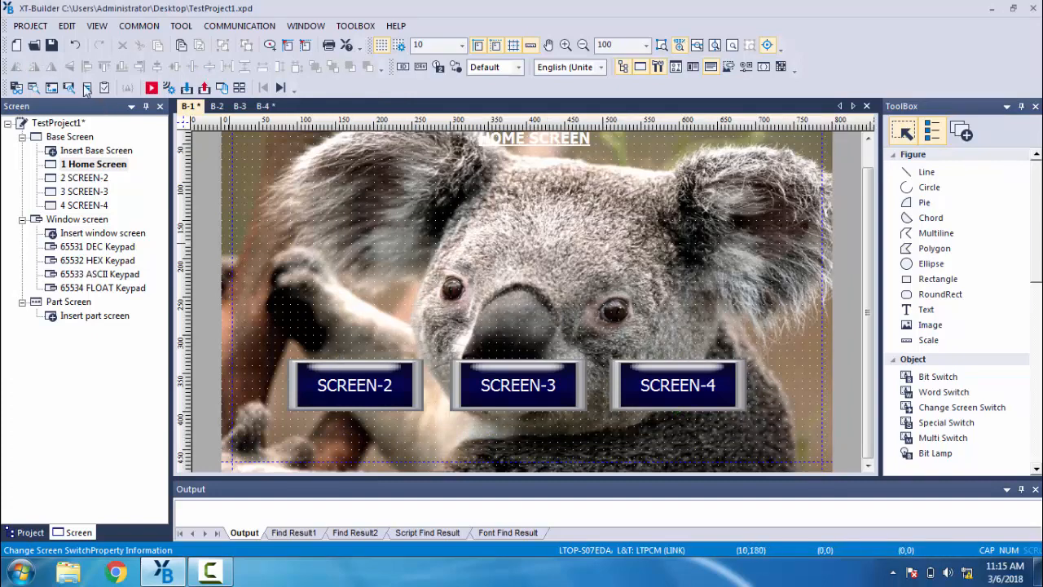
Save the project and copy all three Change Screen Switches from the Home Screen together
left_click(51, 45)
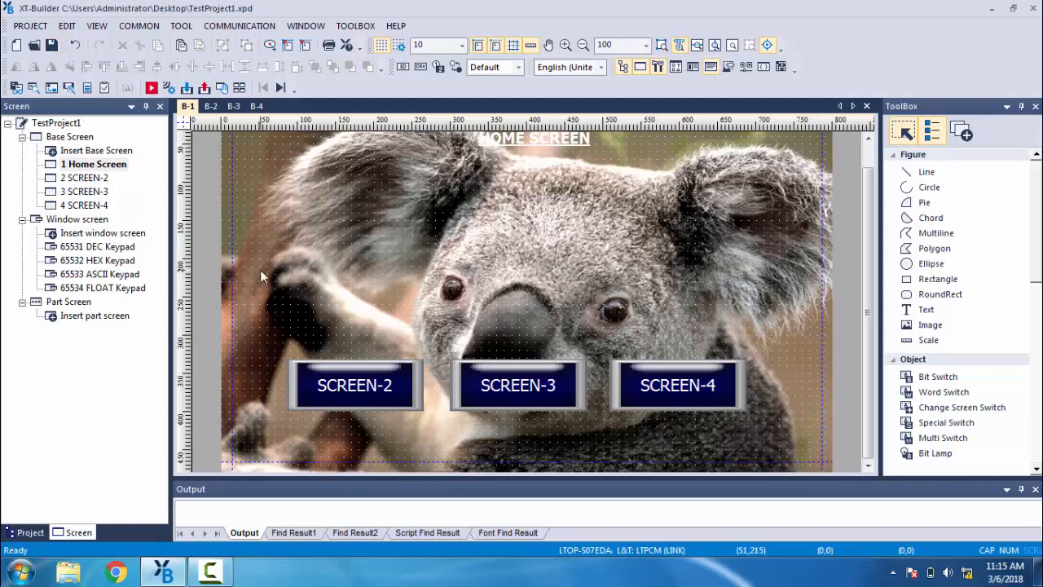
left_click_drag(267, 418, 771, 343)
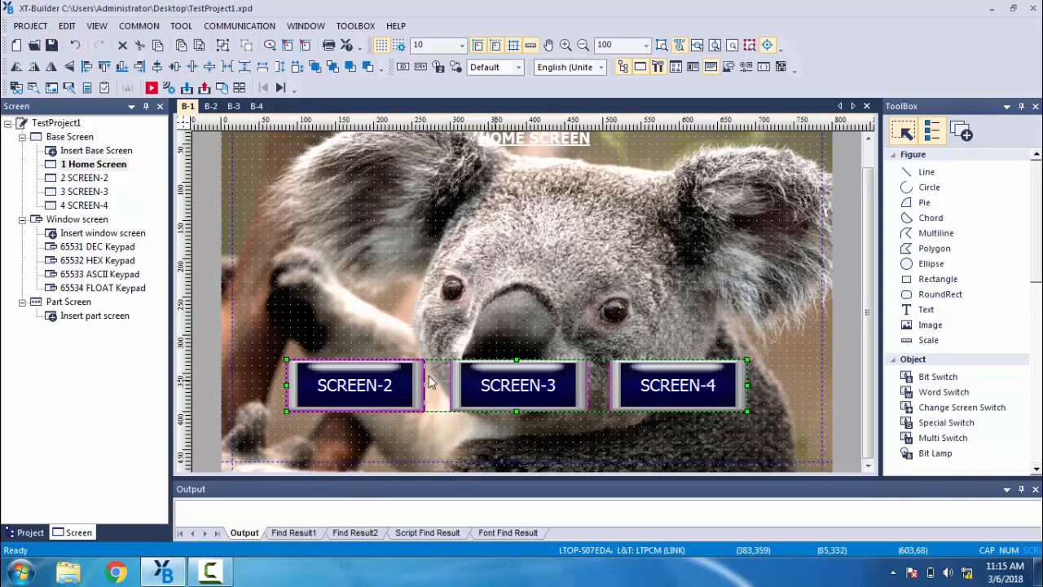
right_click(361, 383)
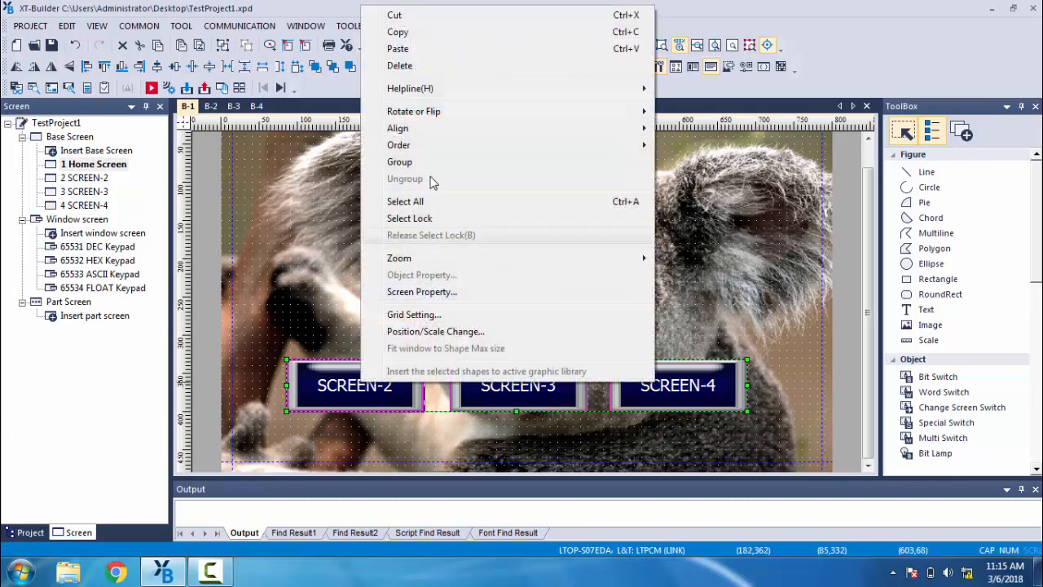
left_click(411, 32)
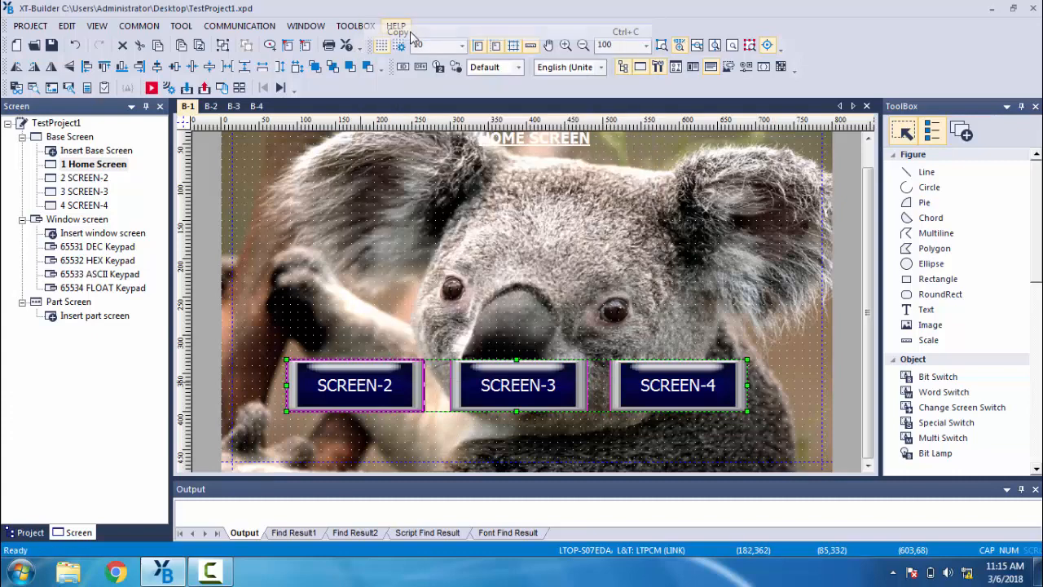
Open base screen 2 and paste the three copied Change Screen Switches onto it
left_click(90, 179)
double_click(90, 179)
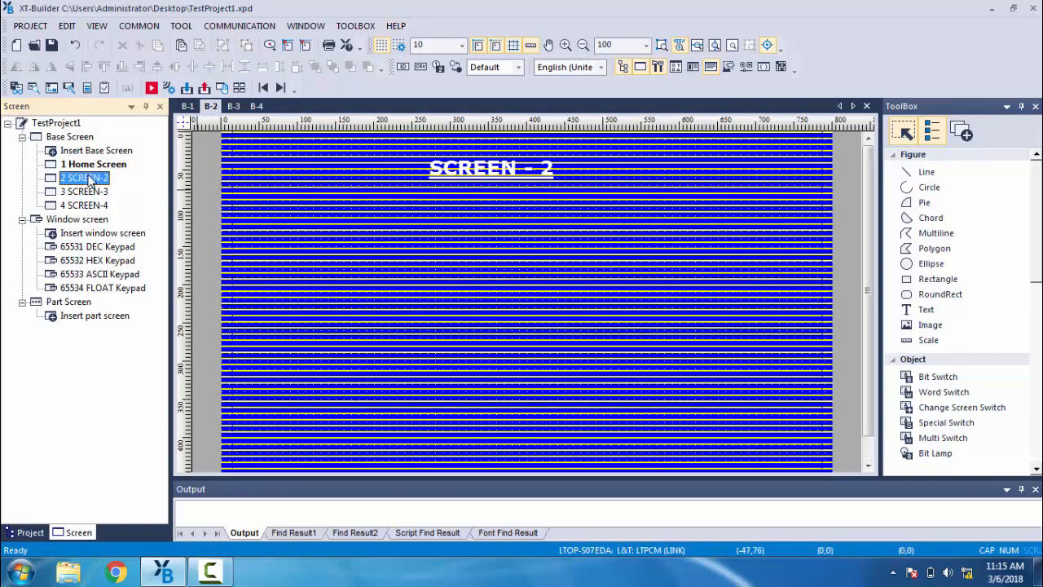
right_click(285, 346)
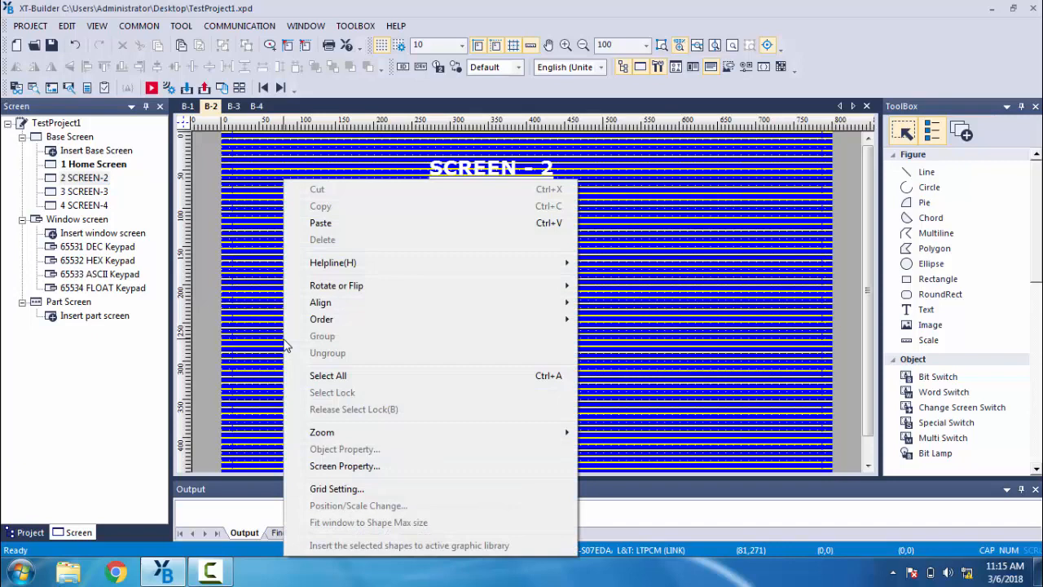
left_click(320, 223)
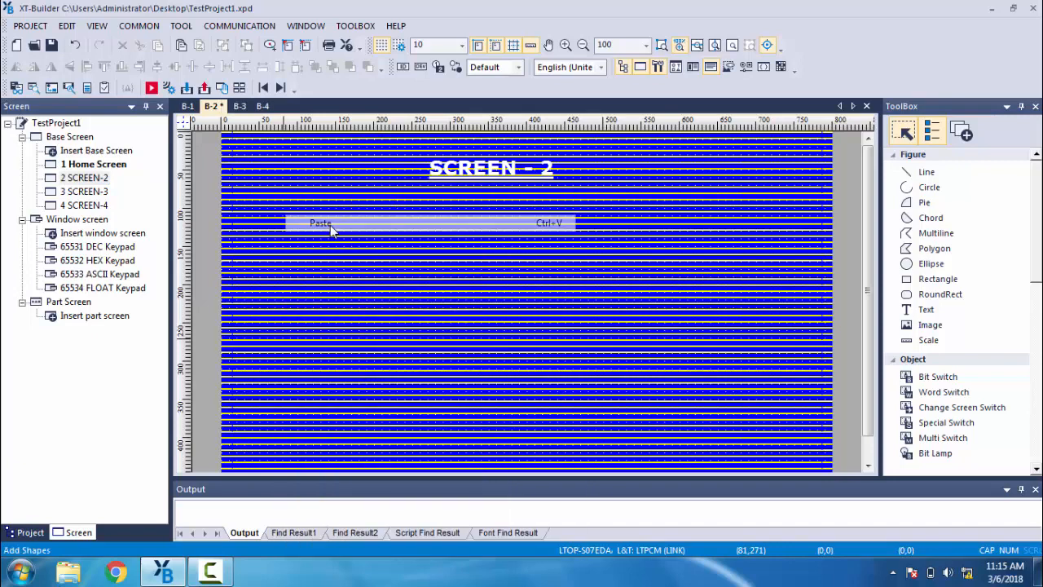
left_click(318, 271)
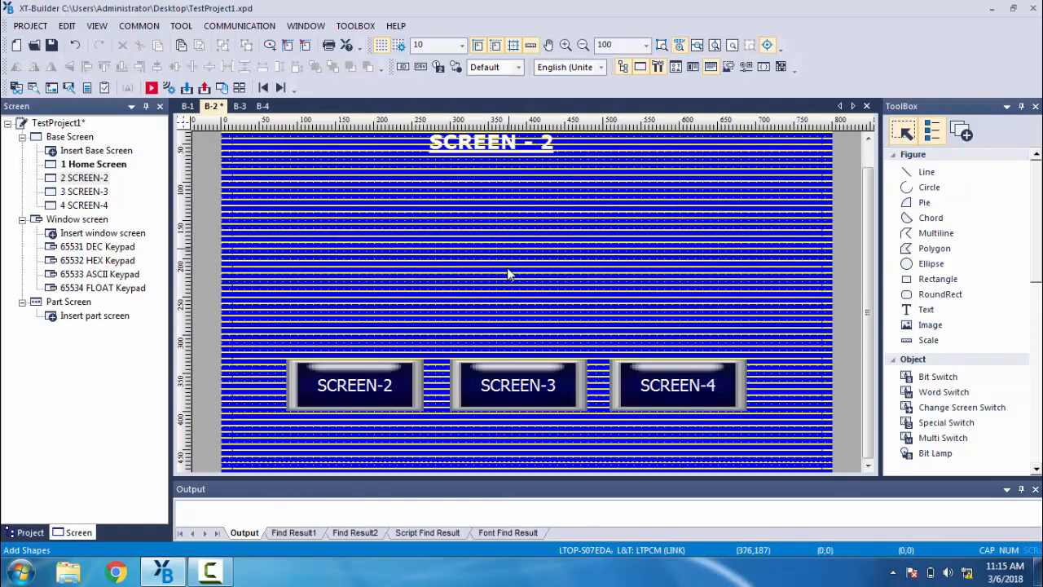
Set the SCREEN-2 switch's constant target on base screen 2 to base screen 1 and its On caption to HOME SCREEN
left_click(361, 398)
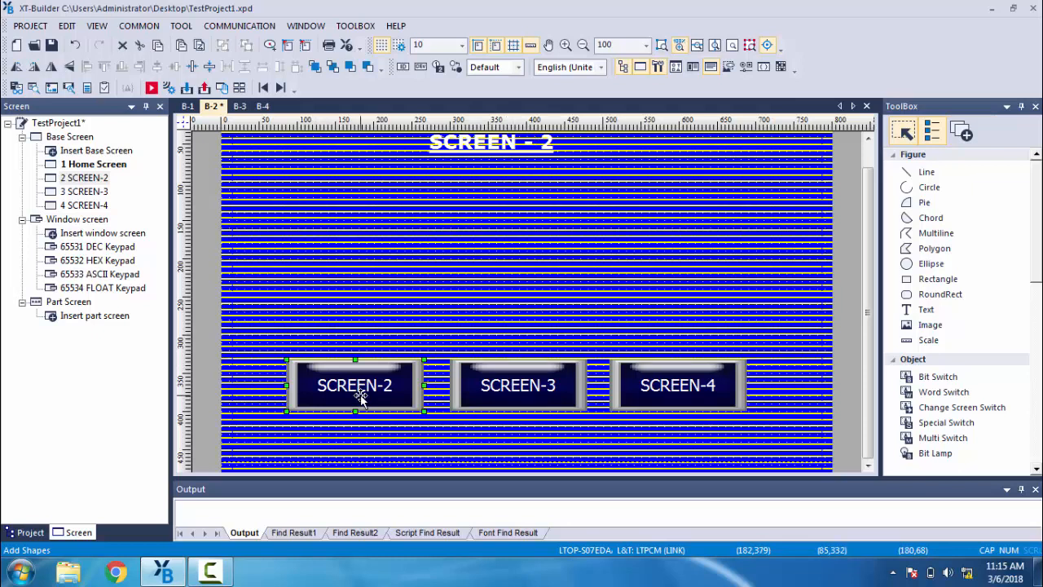
double_click(361, 398)
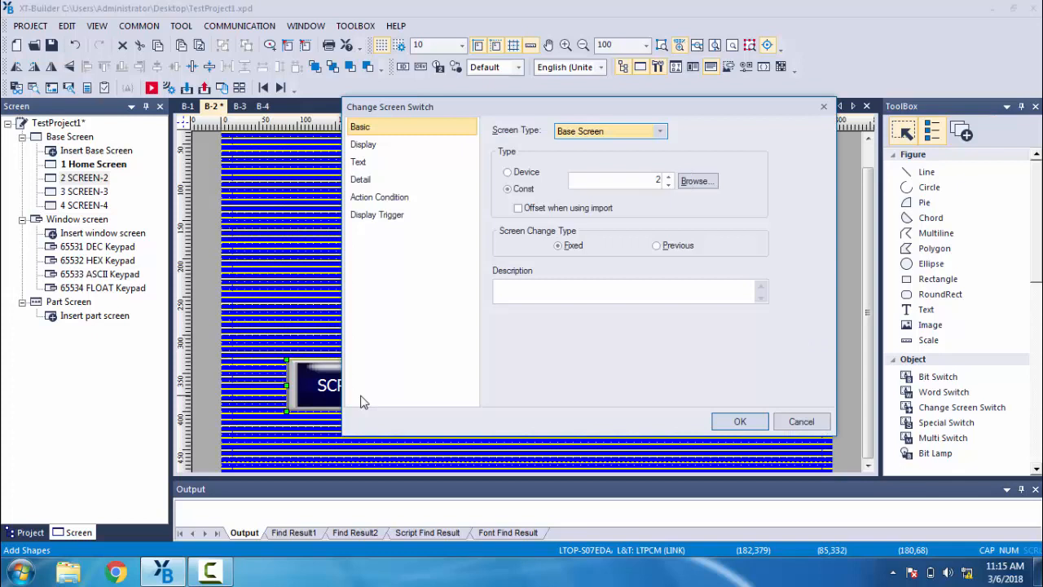
left_click(669, 186)
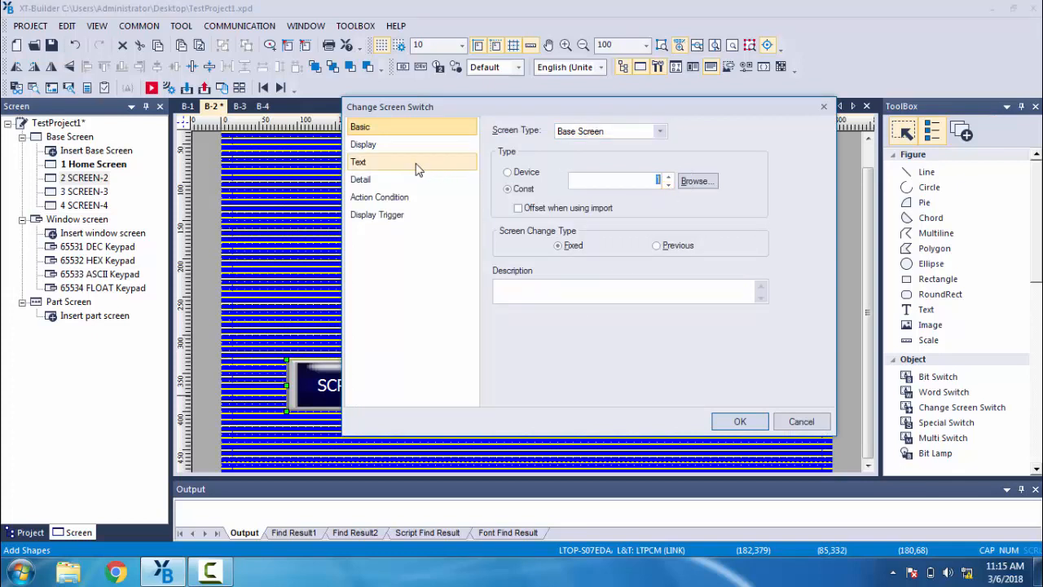
left_click(395, 169)
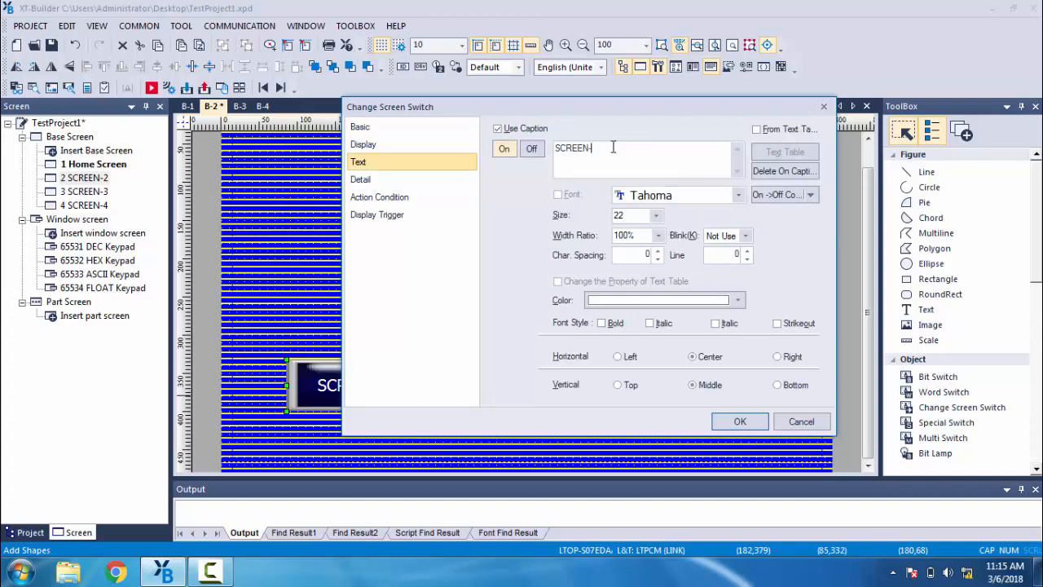
key("BackSpace")
key("BackSpace")
key("BackSpace")
key("BackSpace")
key("BackSpace")
key("BackSpace")
key("BackSpace")
type("HOME")
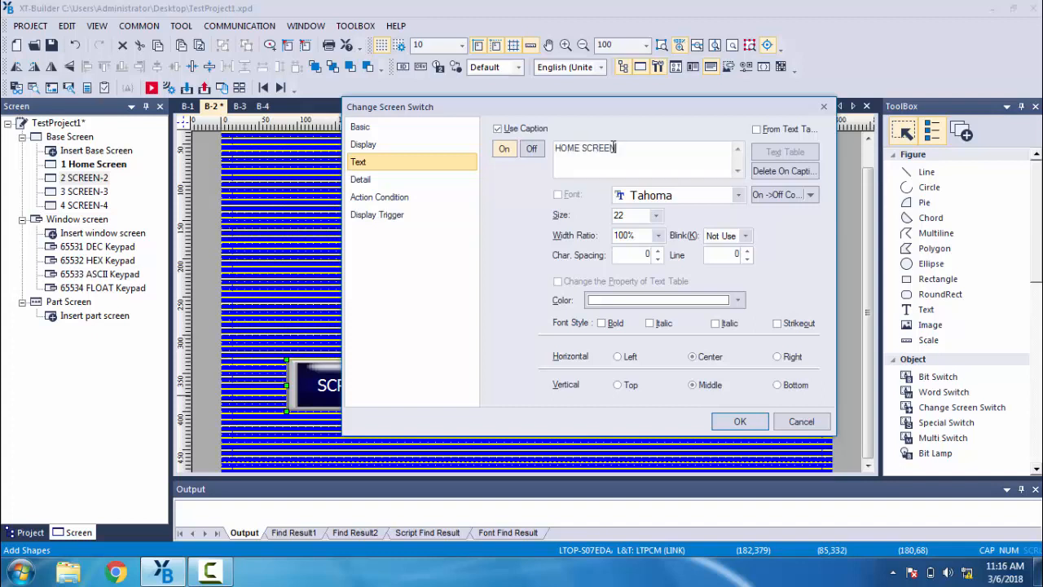
Replace the same switch's Off caption with HOMME SCREEN and apply its settings
left_click(531, 149)
left_click(606, 150)
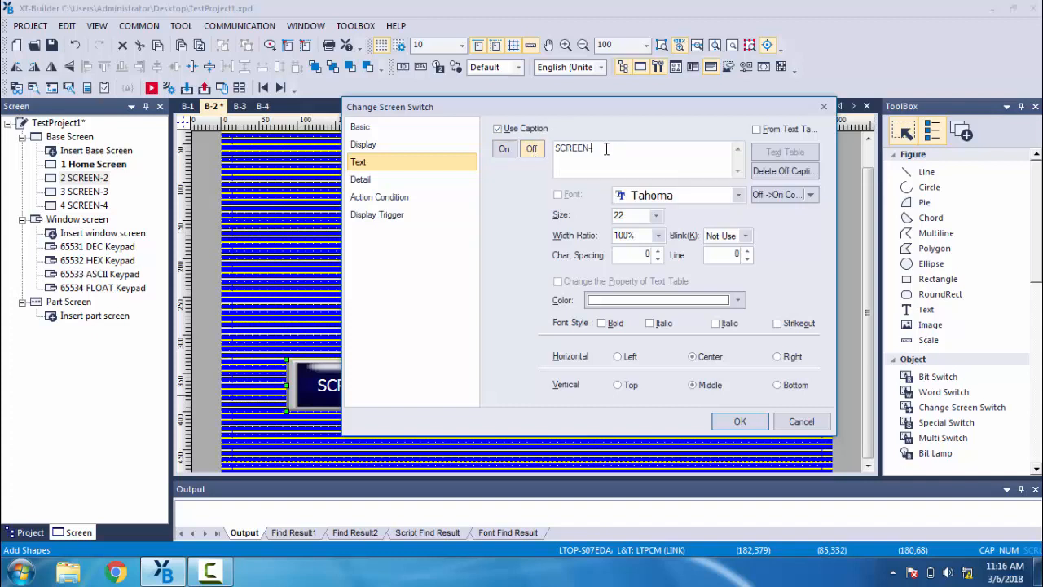
key("BackSpace")
key("BackSpace")
key("BackSpace")
key("BackSpace")
key("BackSpace")
key("BackSpace")
type("HOMME")
left_click(738, 422)
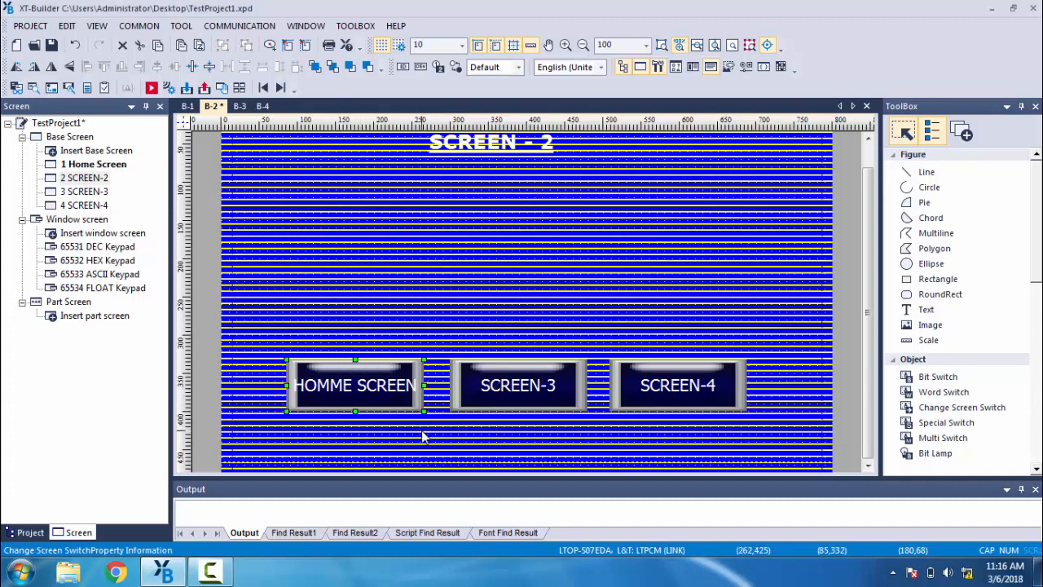
left_click(416, 432)
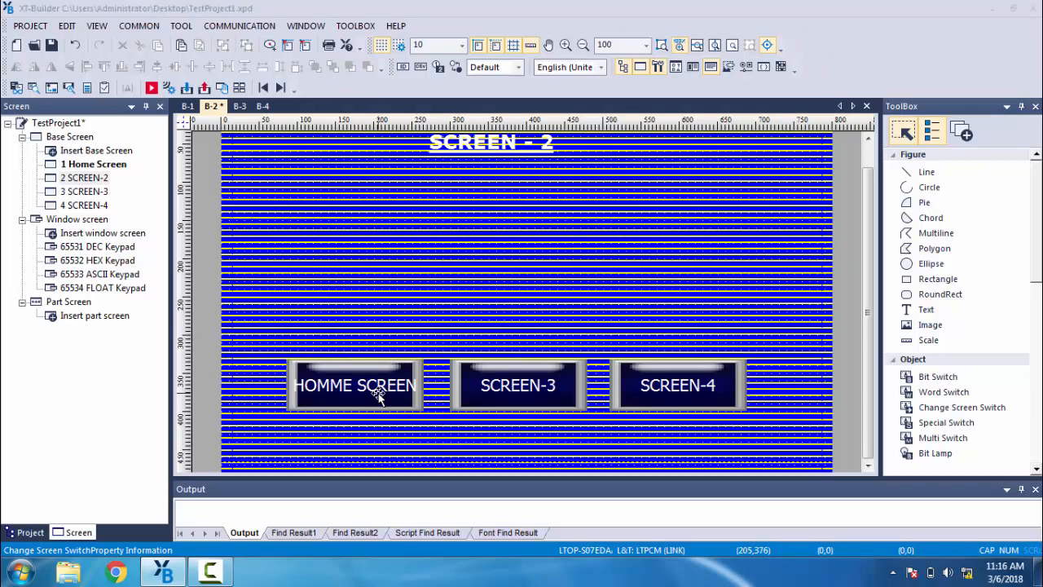
Correct the misspelled Off caption of the first switch to HOME SCREEN and save the project
double_click(374, 389)
left_click(382, 163)
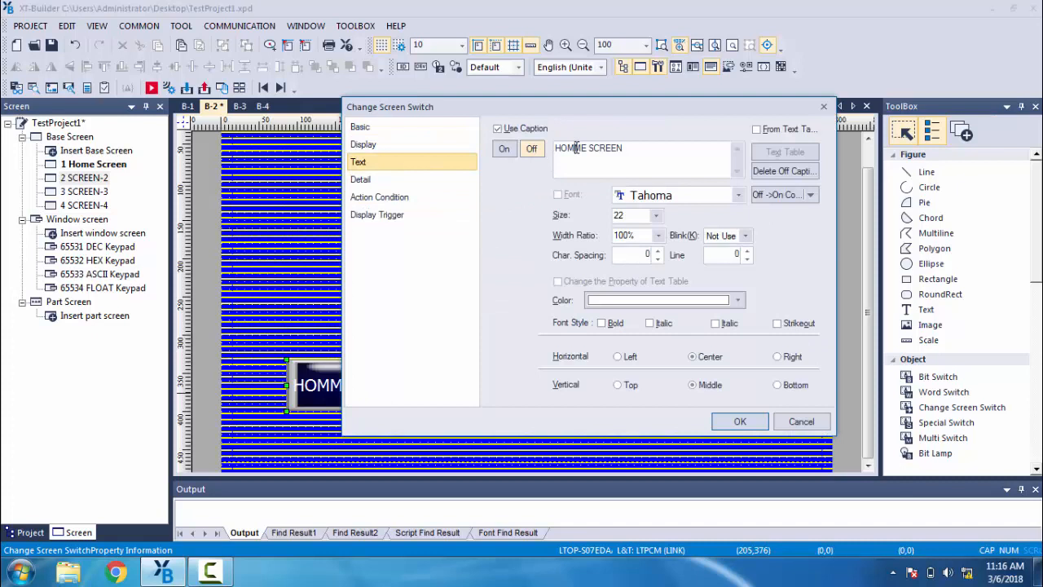
left_click(576, 148)
key("BackSpace")
left_click(737, 421)
left_click(470, 440)
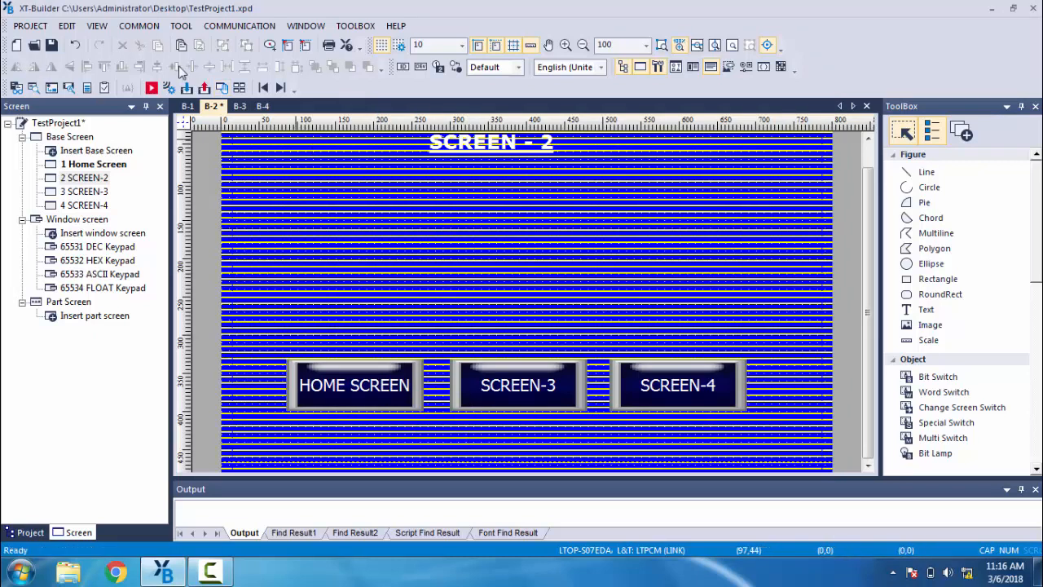
left_click(50, 45)
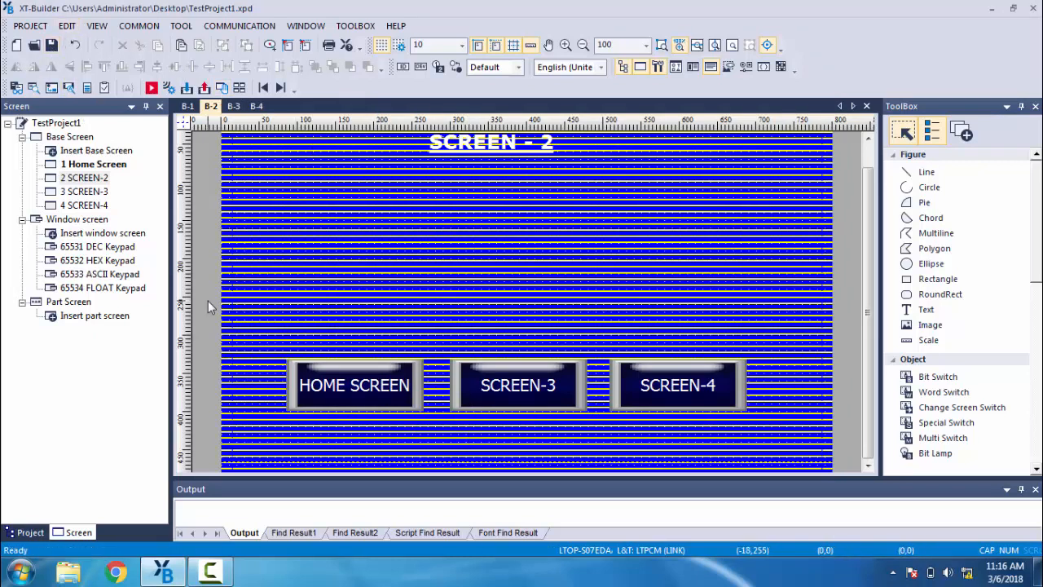
Copy all three Change Screen Switches from base screen 2 and paste them onto base screen 3
left_click_drag(236, 419, 797, 352)
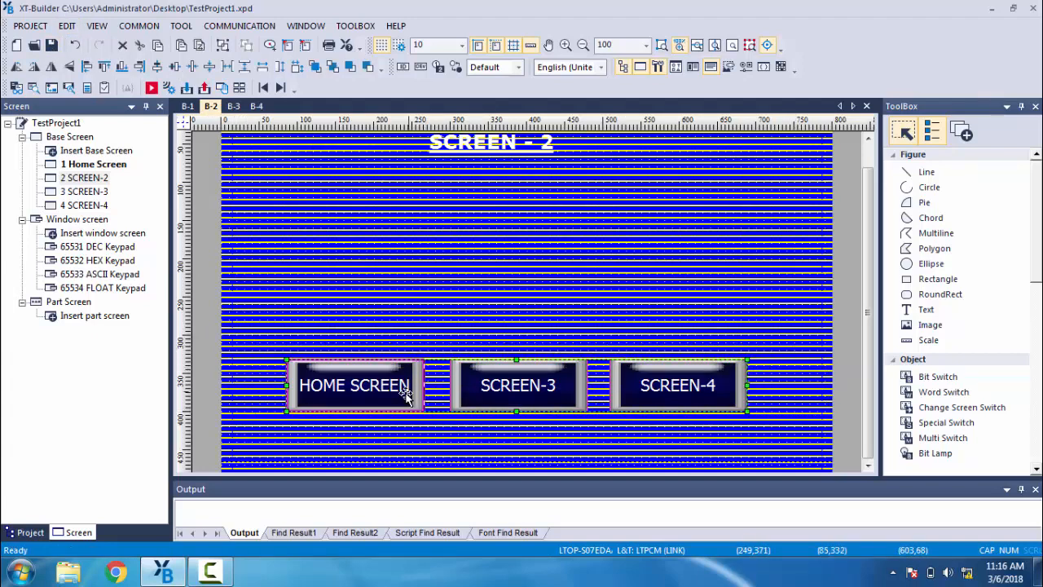
right_click(374, 382)
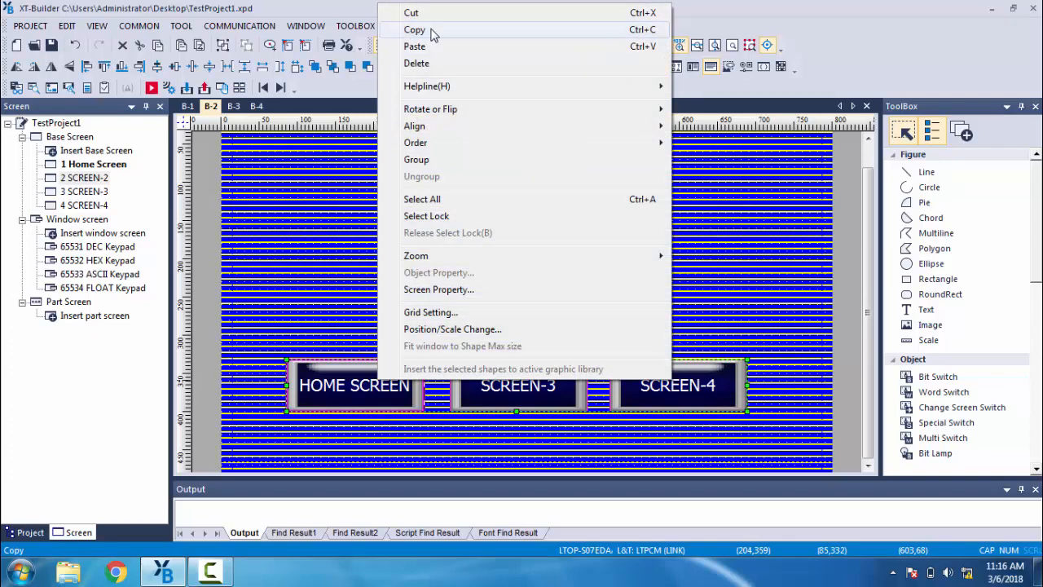
left_click(494, 30)
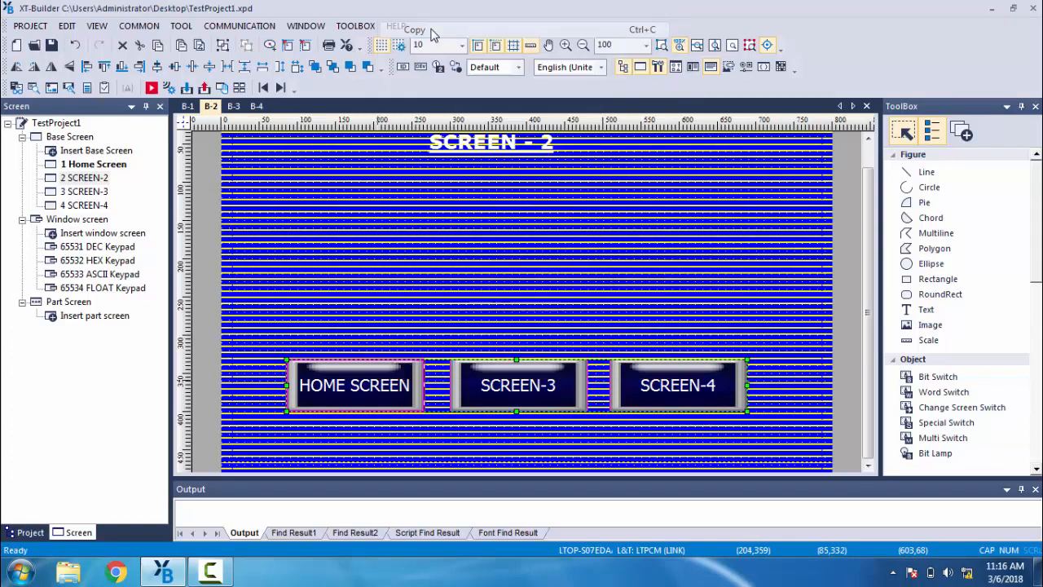
double_click(82, 193)
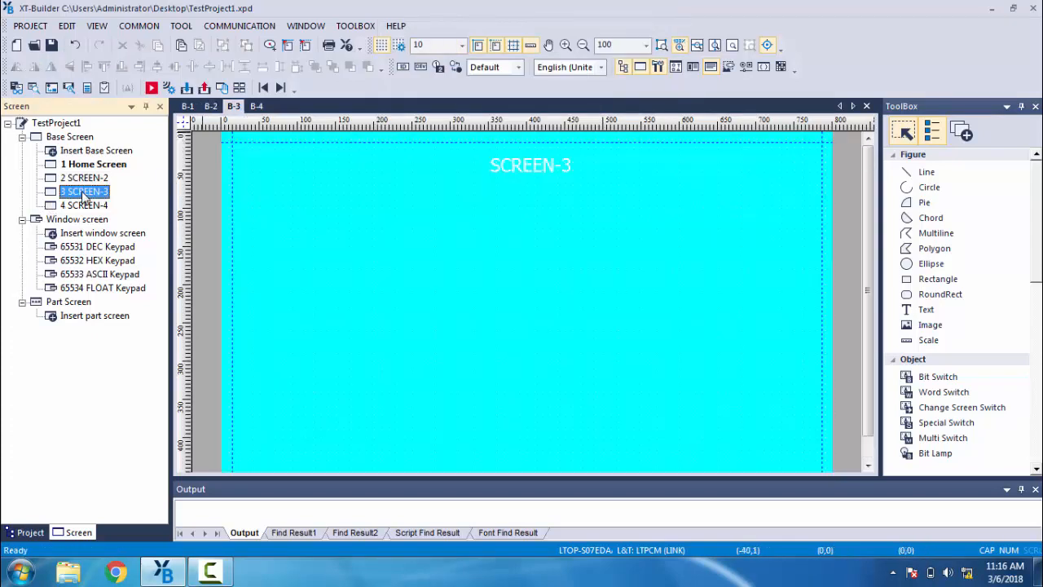
right_click(311, 320)
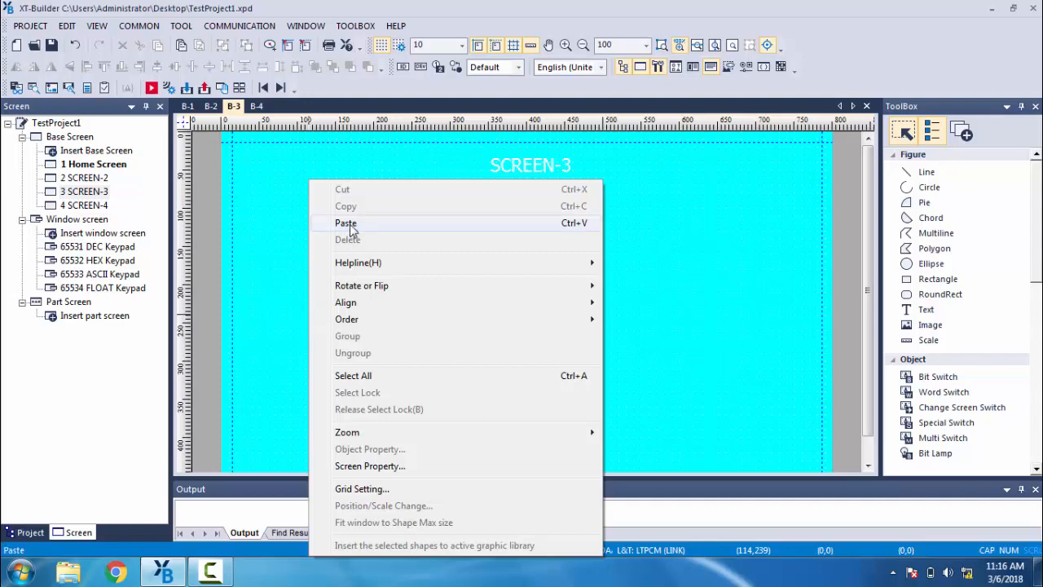
left_click(350, 225)
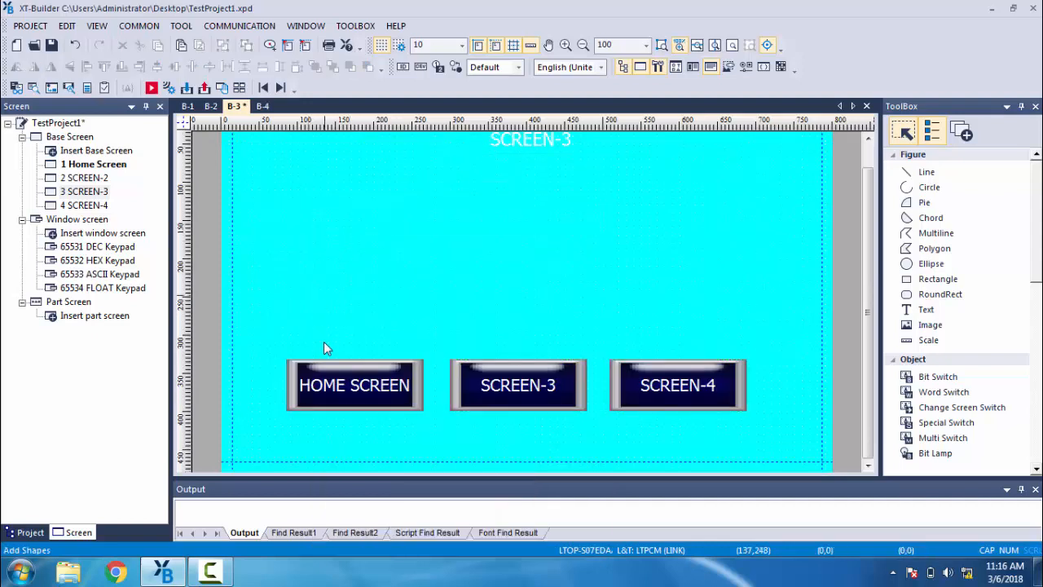
Set the middle switch's constant target on base screen 3 to base screen 2 and its On and Off captions to SCREEN-2
double_click(534, 388)
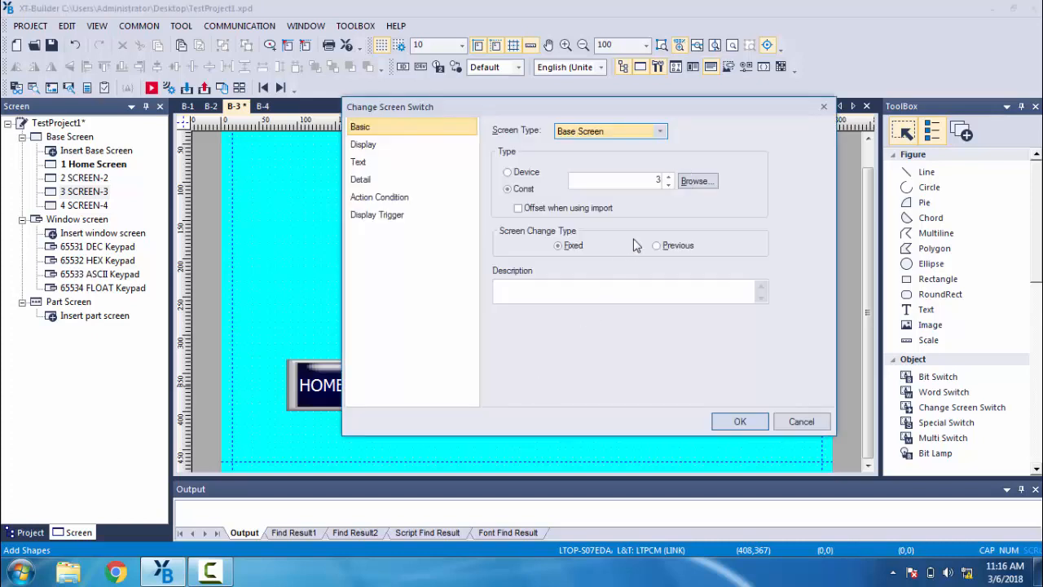
left_click(668, 185)
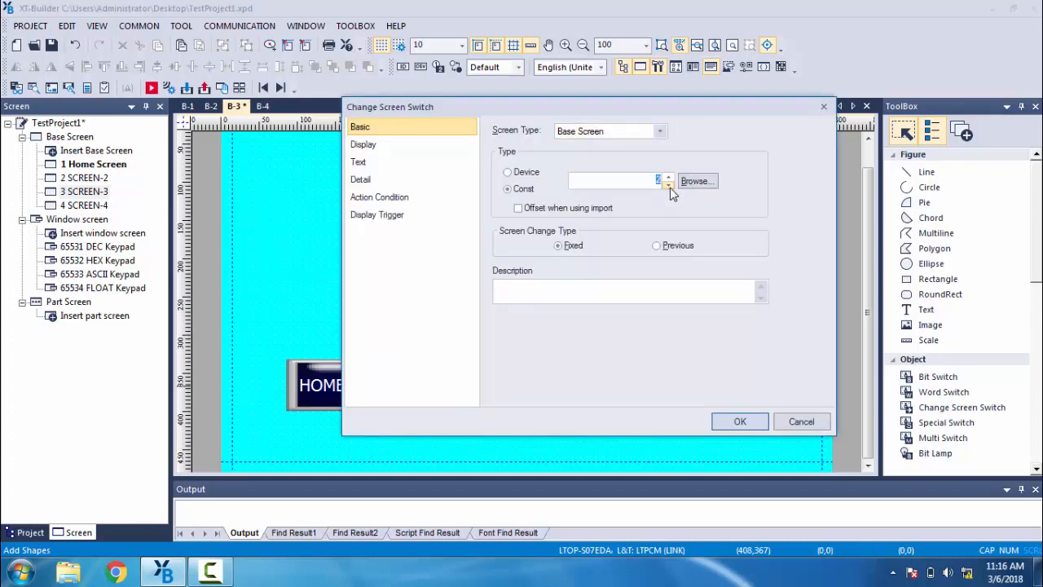
left_click(632, 181)
left_click(441, 164)
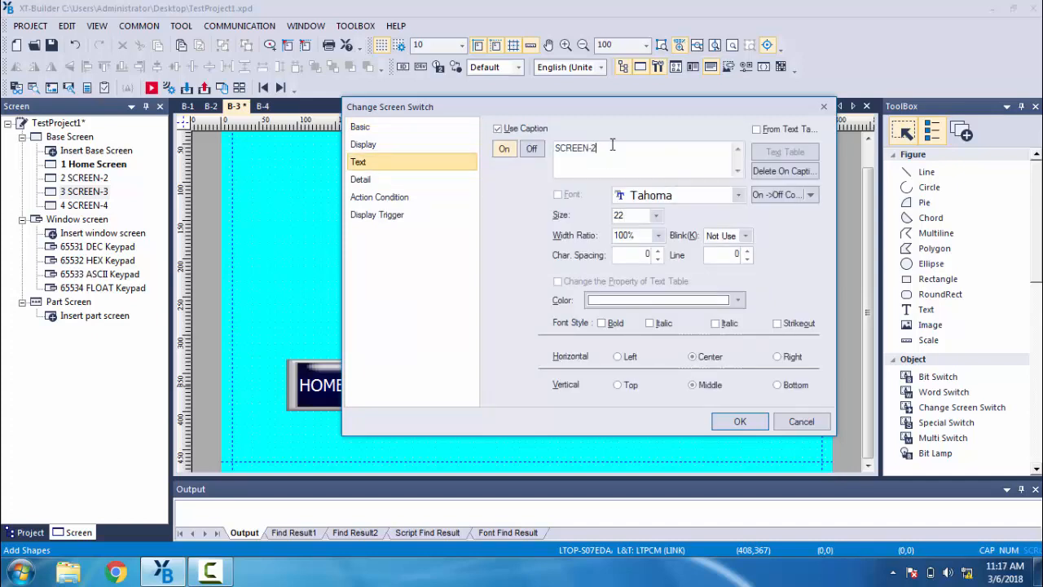
left_click(532, 150)
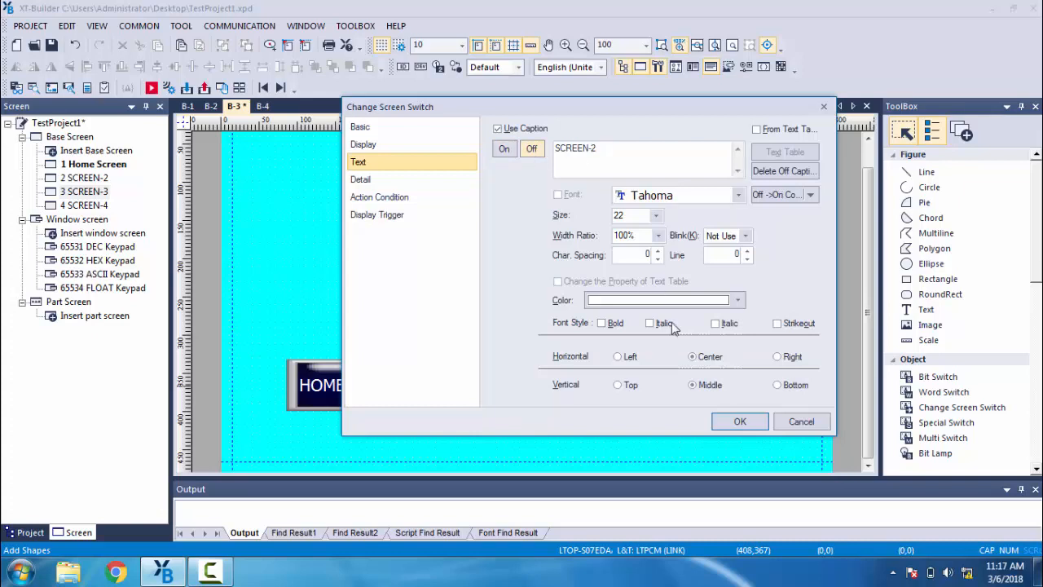
left_click(737, 423)
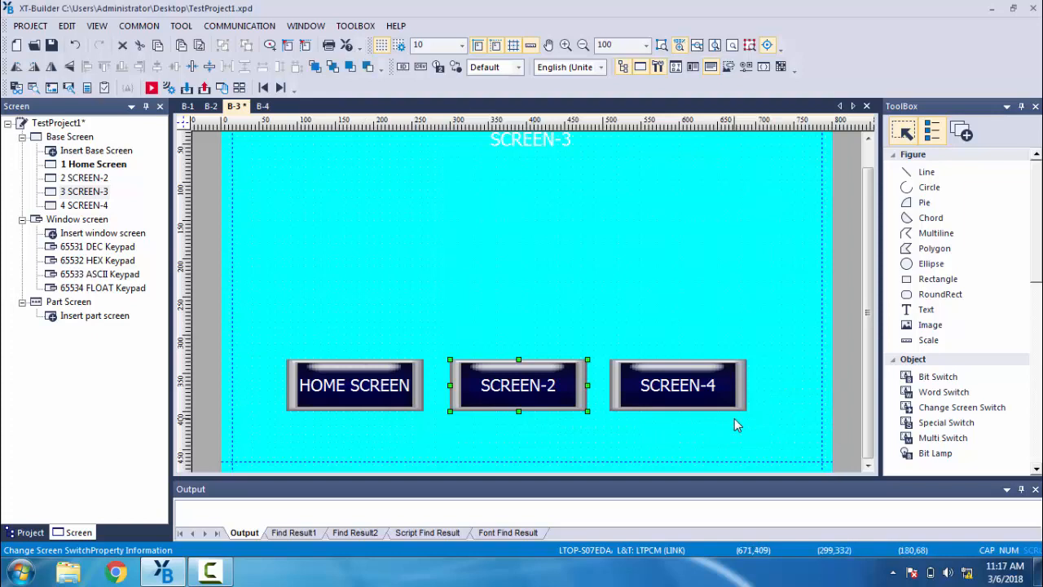
left_click(675, 330)
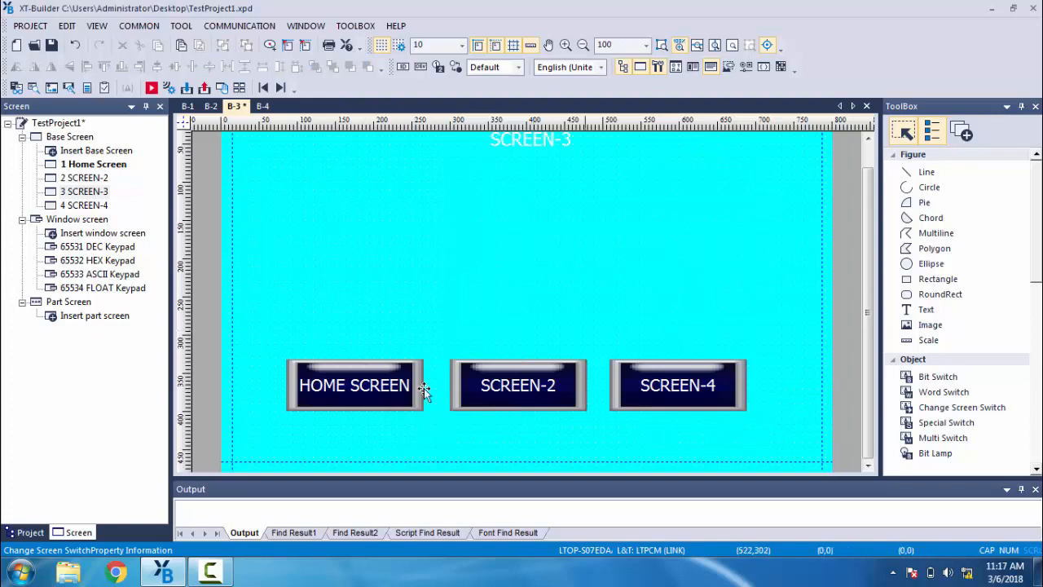
Copy the three Change Screen Switches from base screen 3 and paste them onto base screen 4
left_click_drag(276, 430, 759, 343)
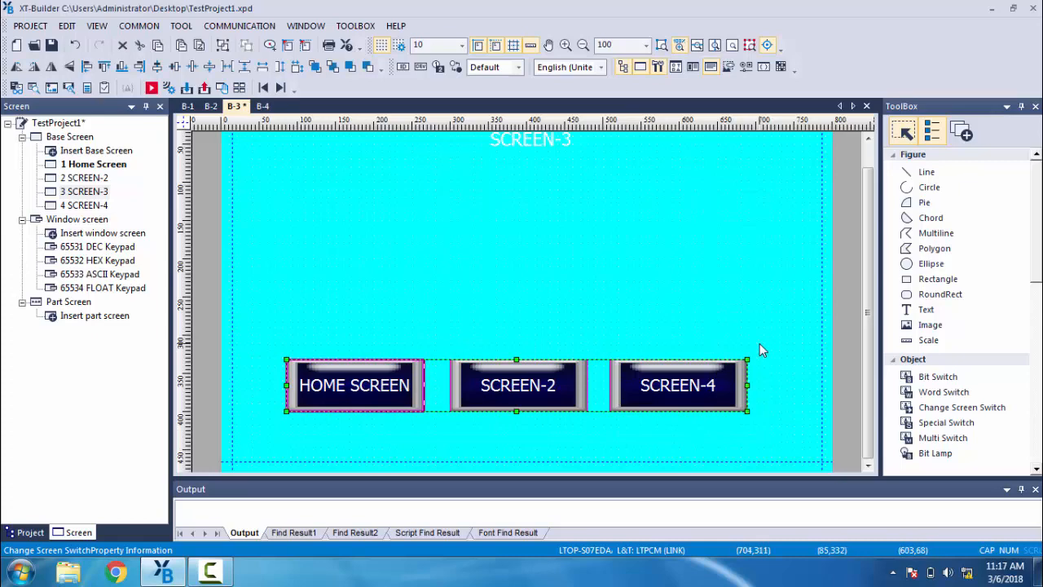
right_click(319, 383)
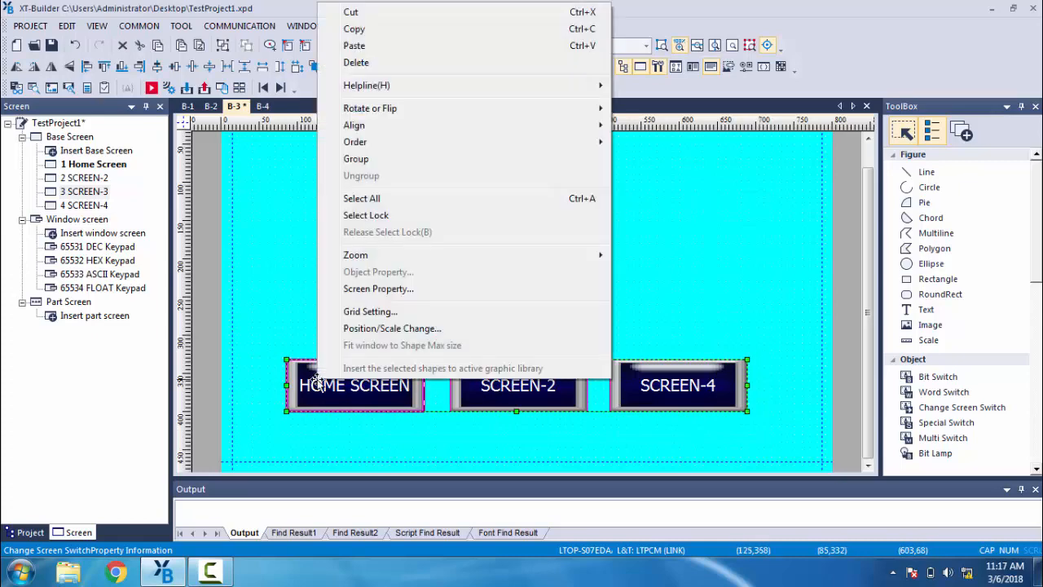
left_click(399, 30)
double_click(101, 206)
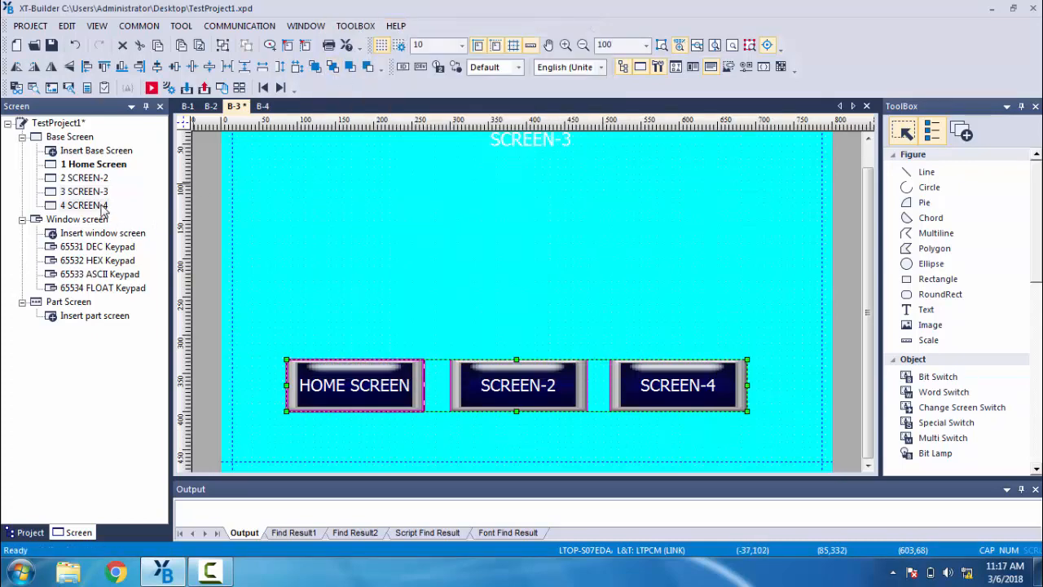
left_click(399, 352)
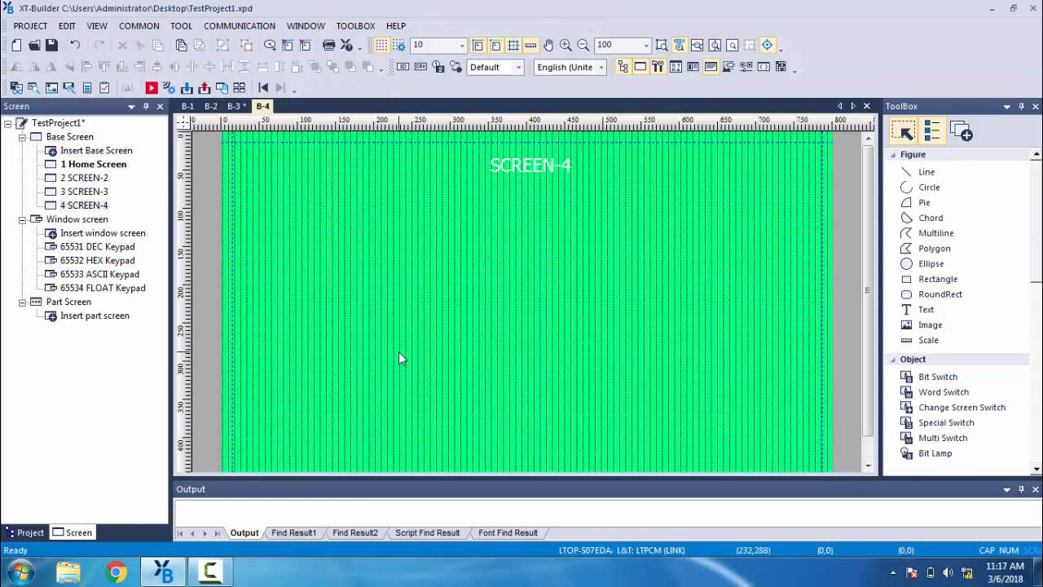
key("ctrl+v")
scroll(399, 351, "down", 1)
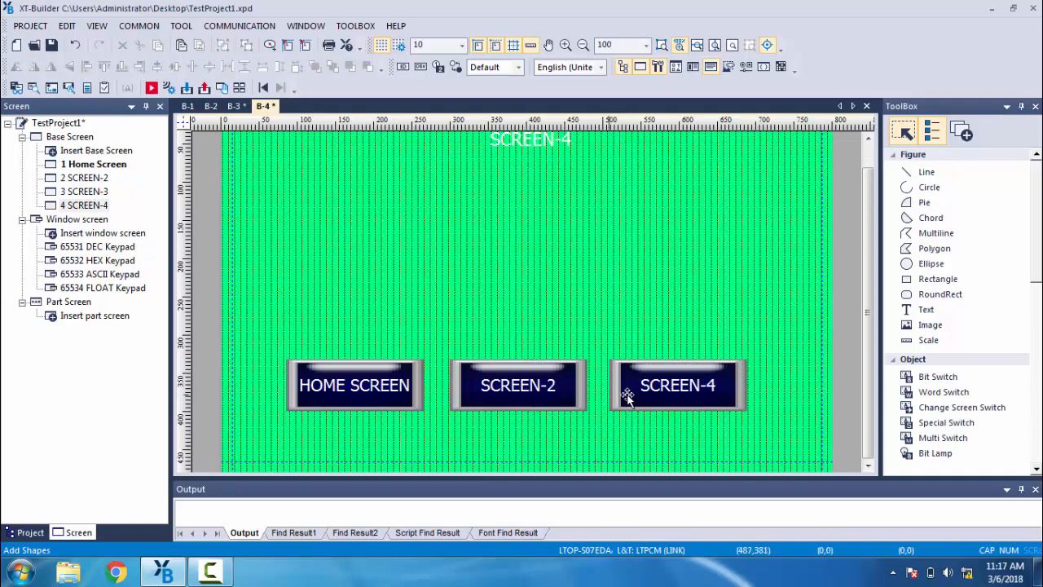
Set the SCREEN-4 switch's constant target on base screen 4 to base screen 3 and its On and Off captions to SCREEN-3
left_click(667, 398)
double_click(667, 397)
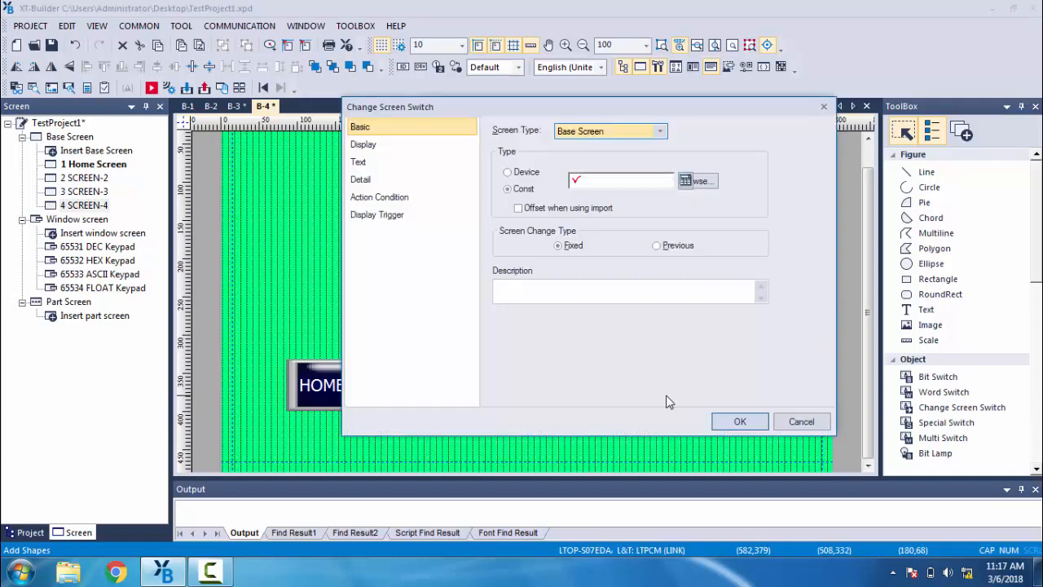
left_click(670, 185)
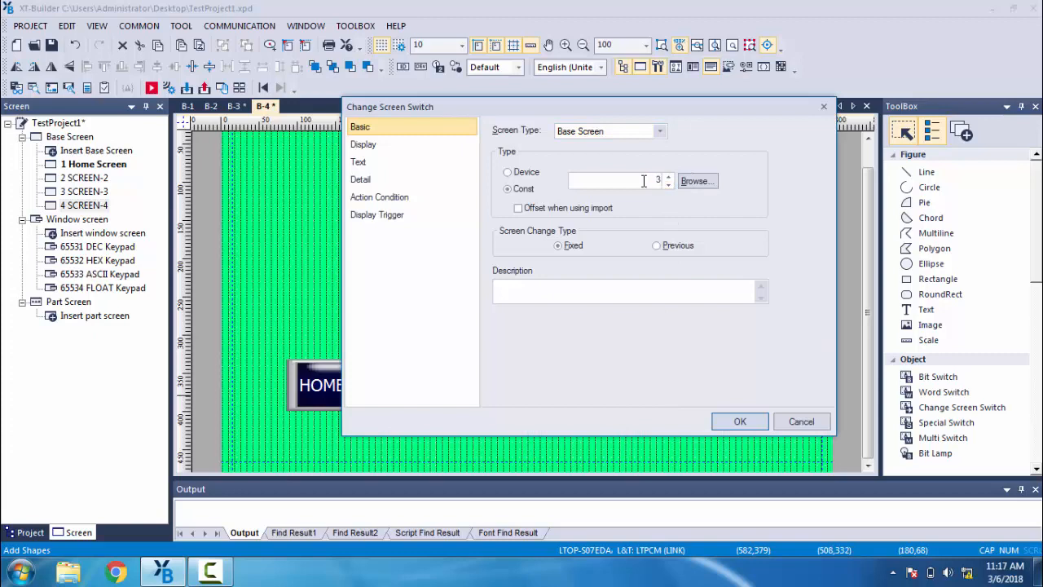
left_click(459, 164)
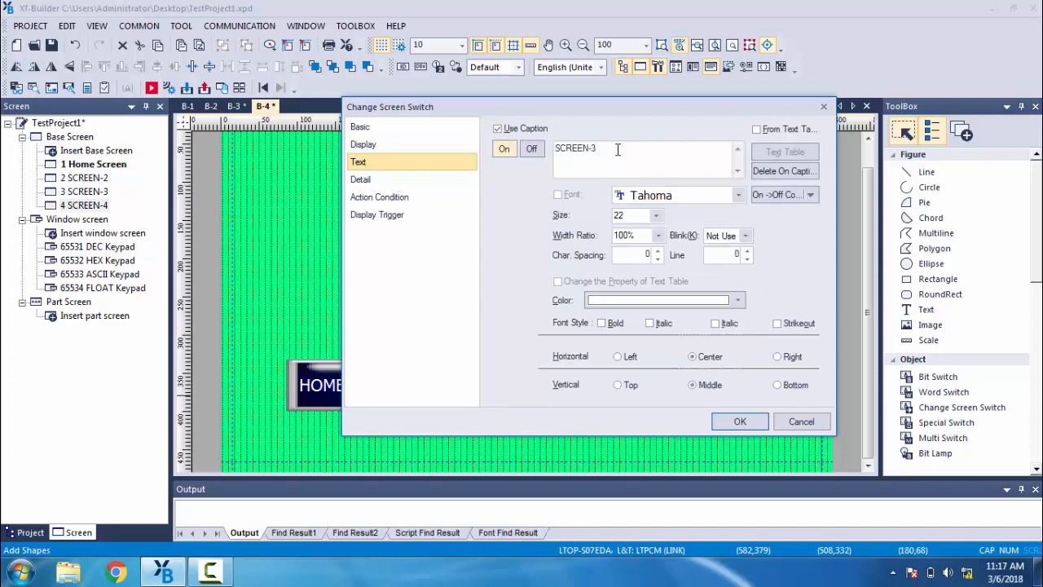
left_click(532, 149)
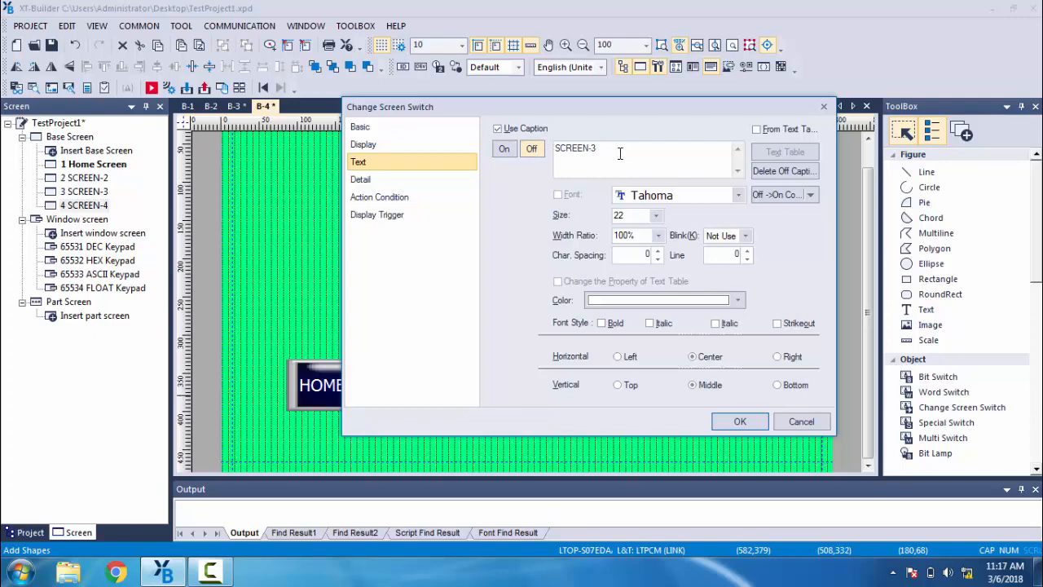
left_click(737, 421)
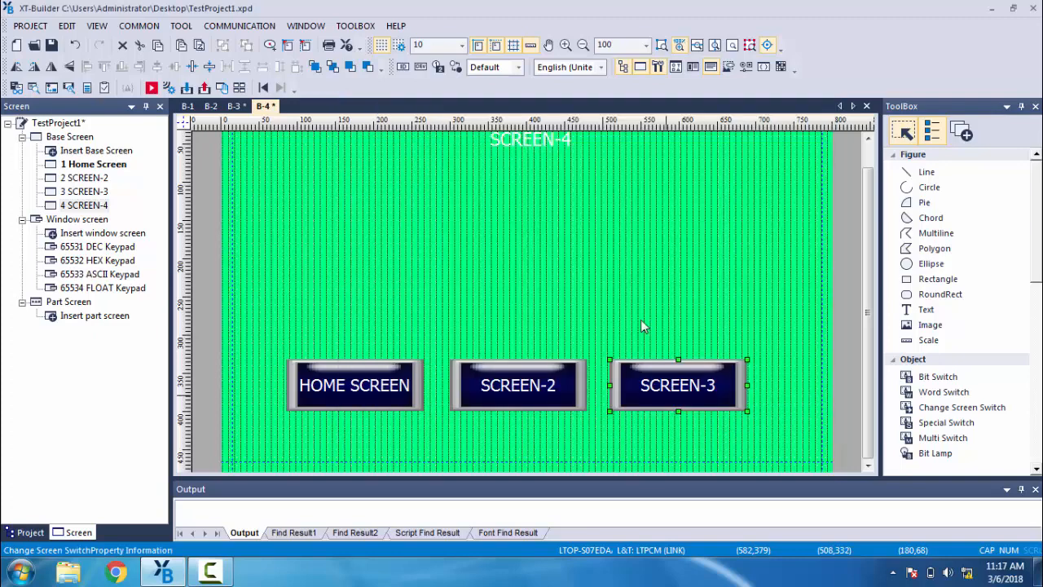
Save the project and open the Home Screen base screen
left_click(637, 301)
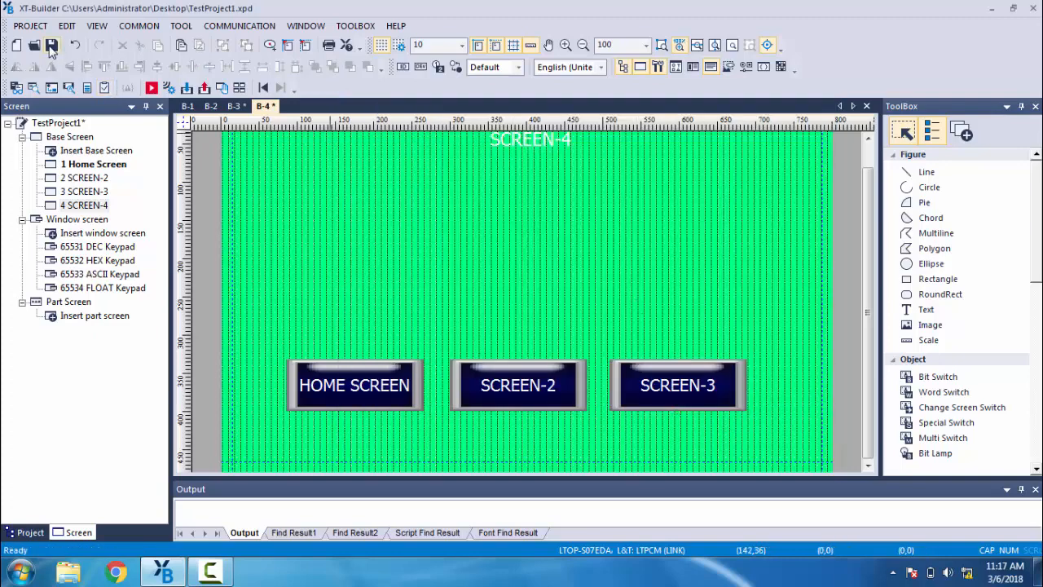
double_click(90, 164)
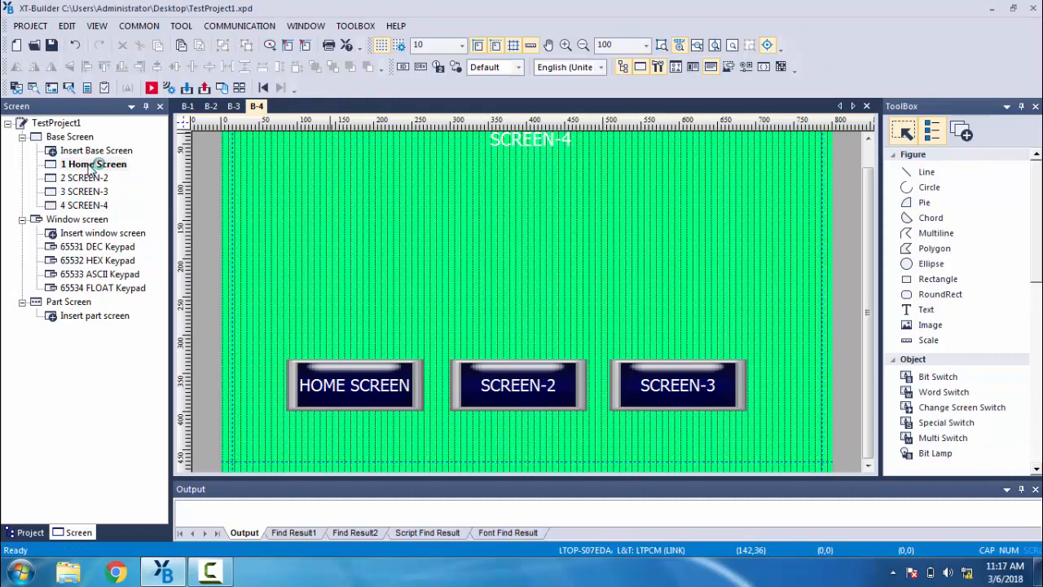
Review the switches on each of the four base screens and return to the Home Screen
double_click(87, 178)
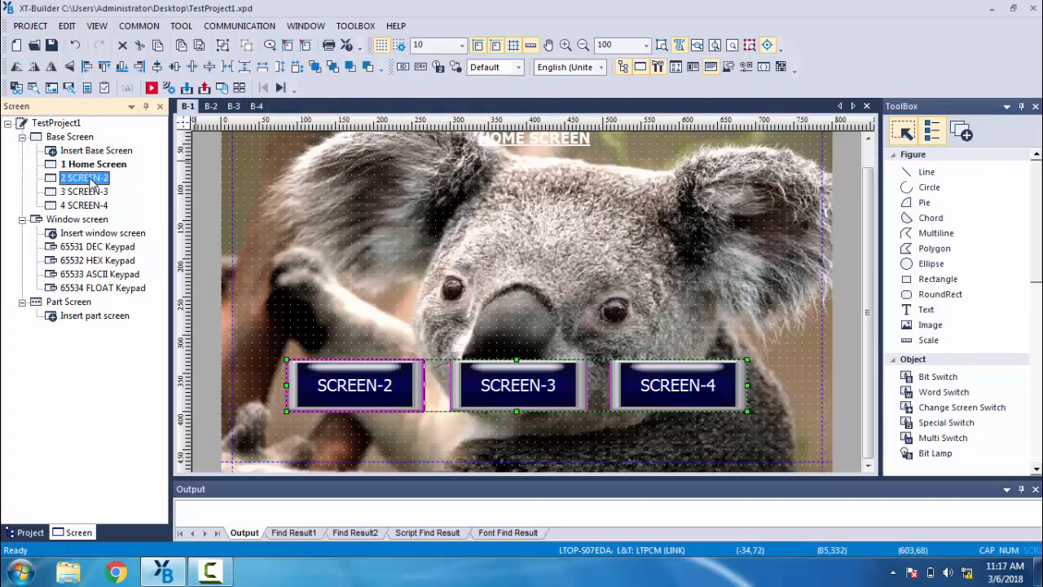
double_click(89, 191)
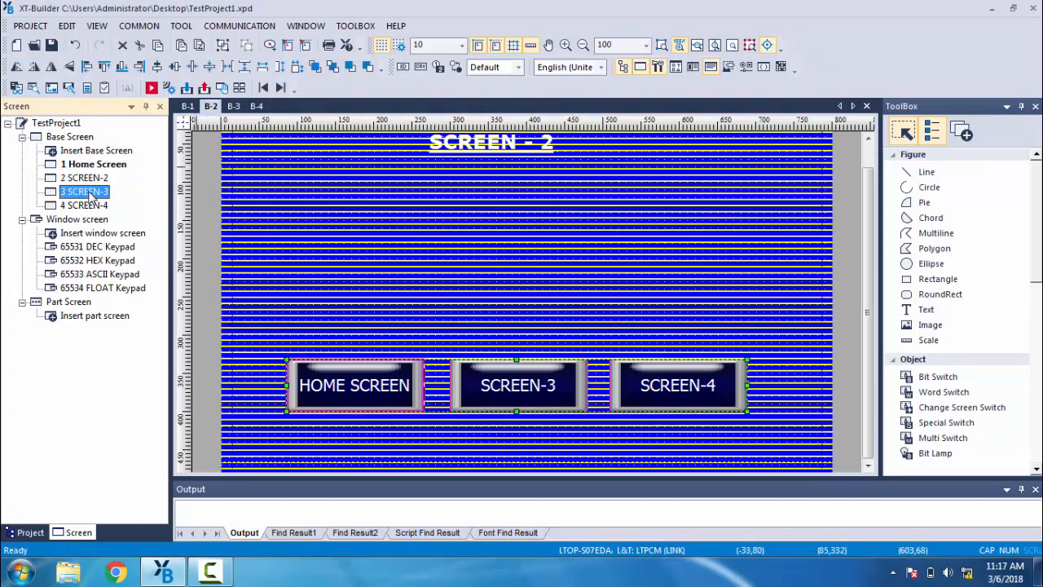
left_click(90, 206)
double_click(89, 204)
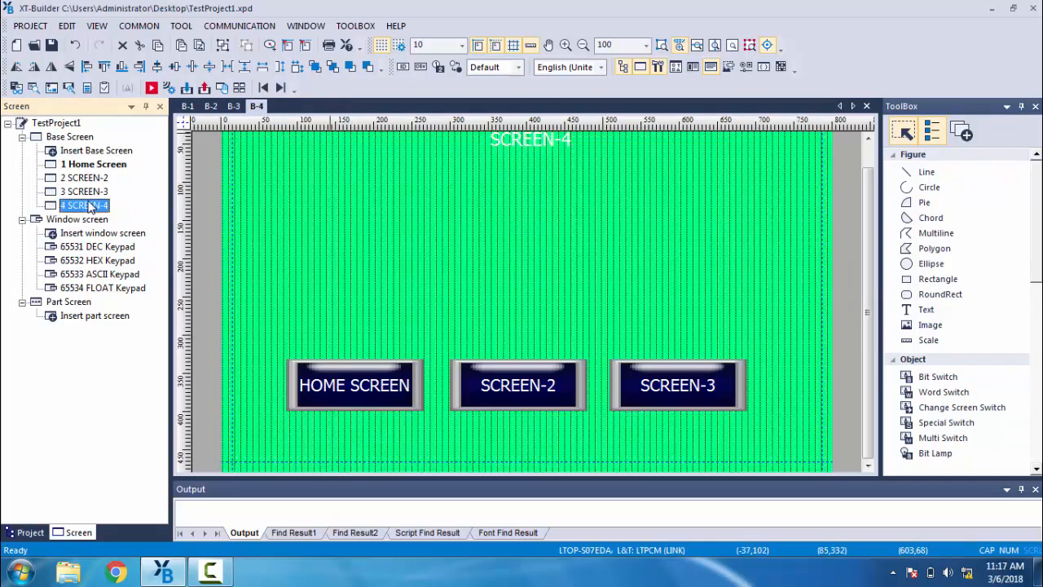
left_click(90, 165)
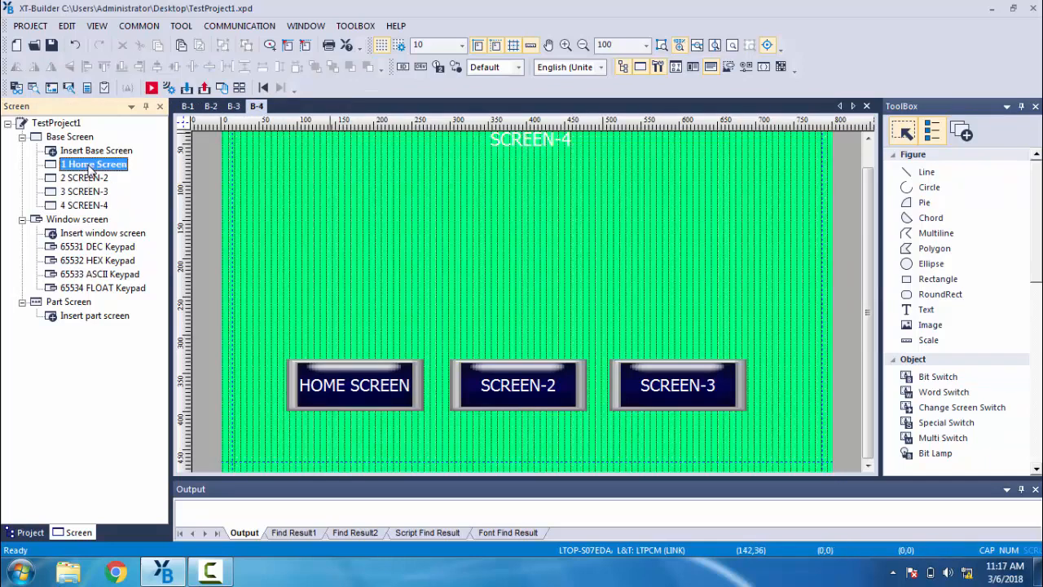
double_click(91, 164)
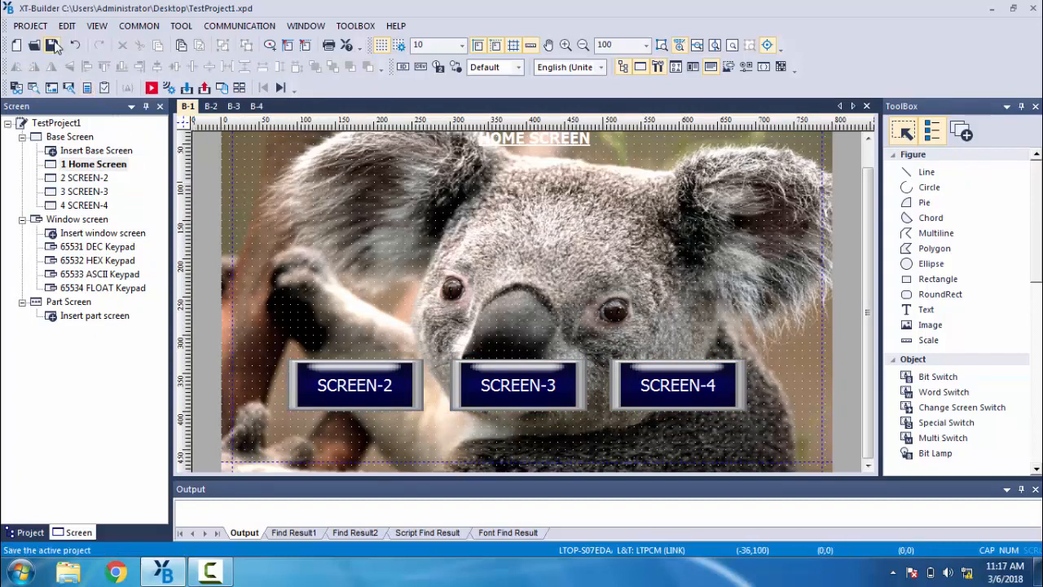
Confirm the communication settings with USB as the connect type and LTOP I/S Series as the device type
left_click(252, 27)
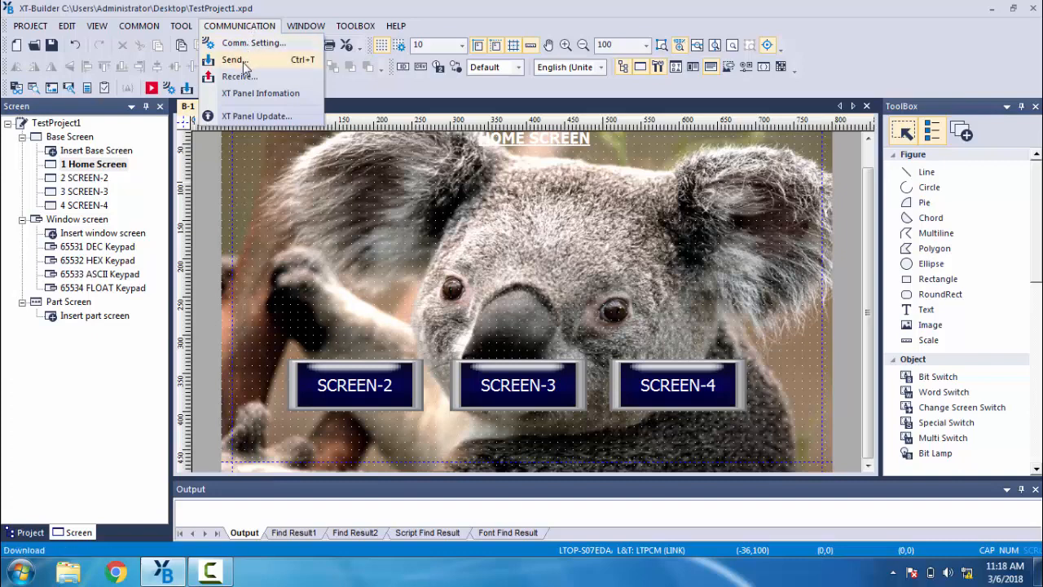
left_click(244, 44)
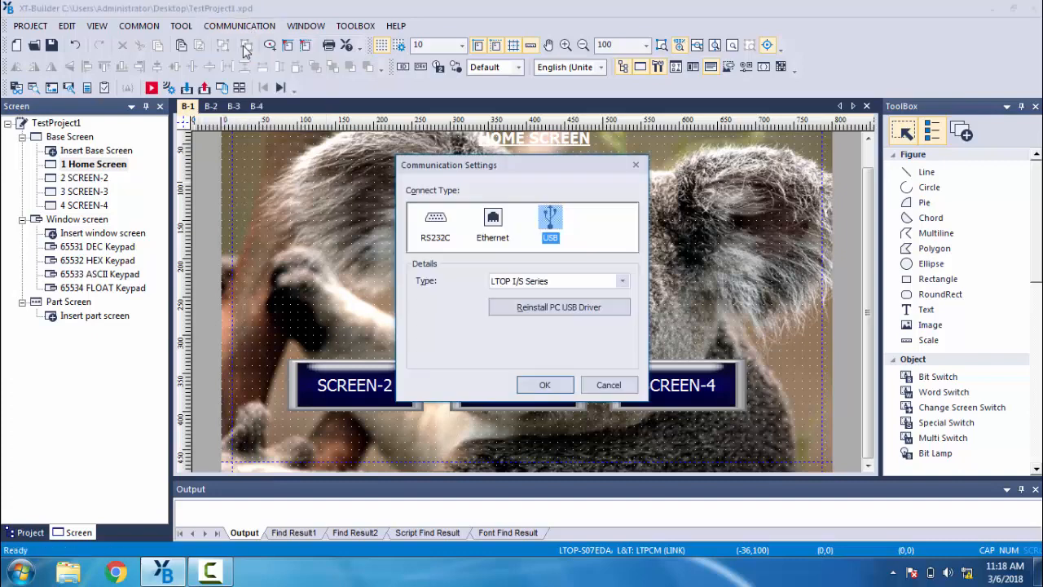
left_click(545, 385)
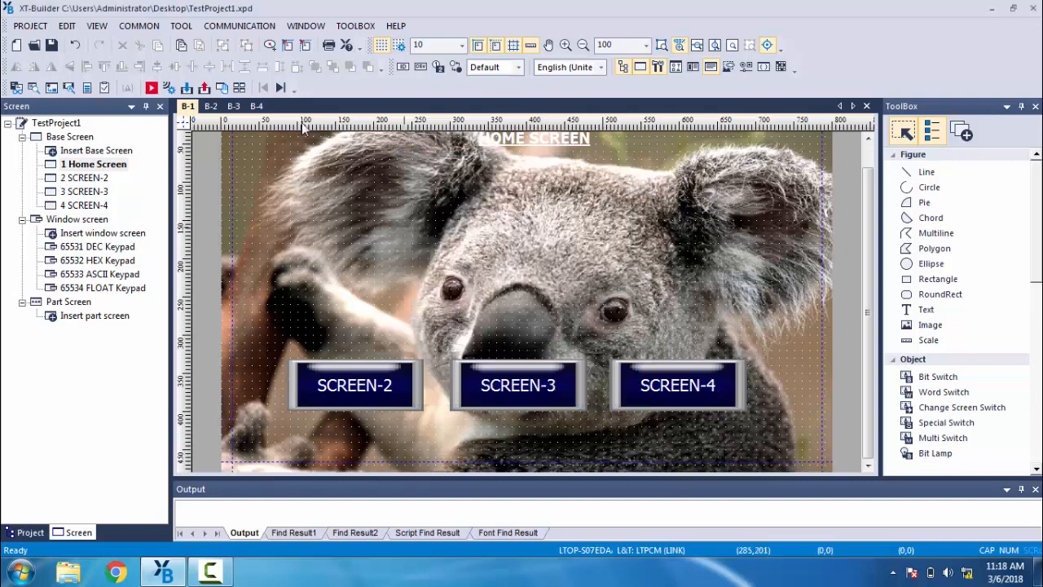
Download the project to the XT Panel over USB (I/S Series), deleting all monitoring data and including the upload project file
left_click(258, 28)
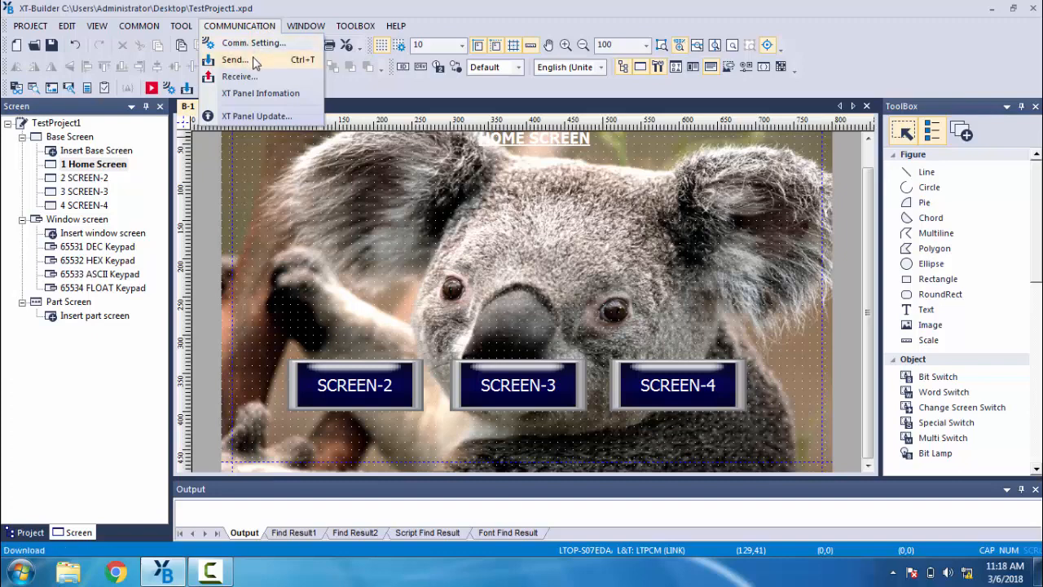
left_click(257, 57)
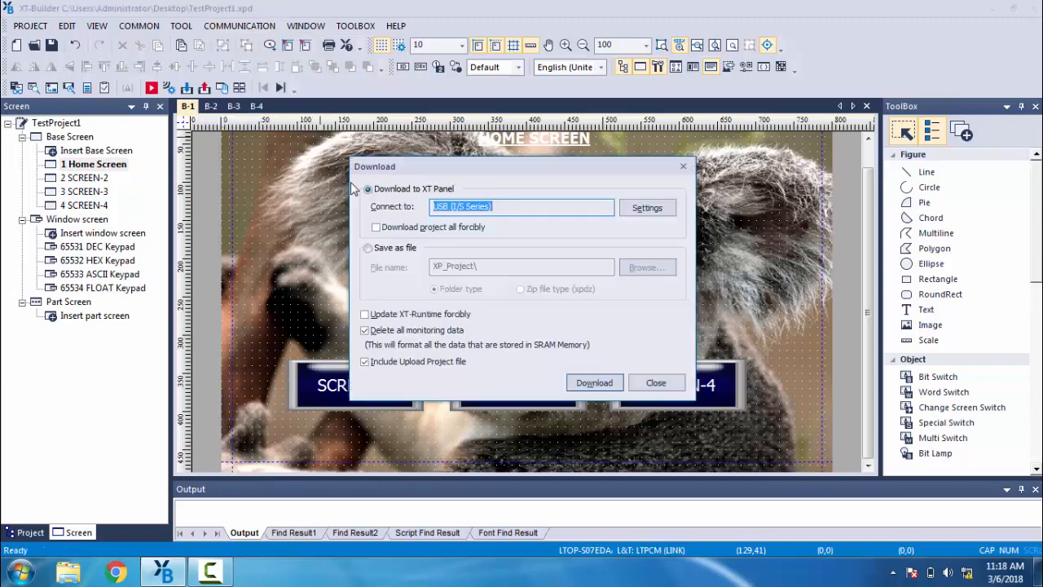
left_click(593, 384)
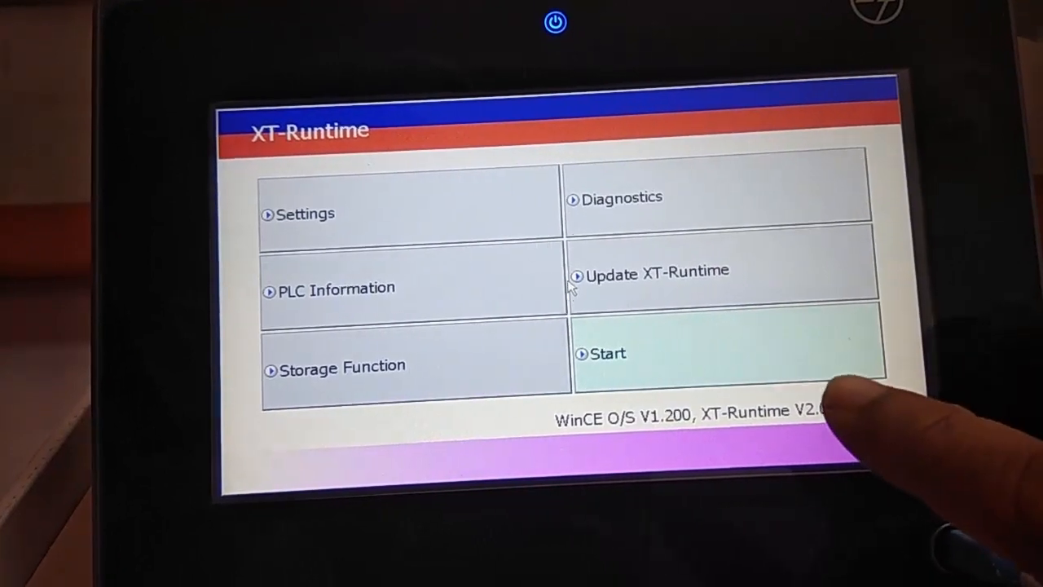
left_click(779, 349)
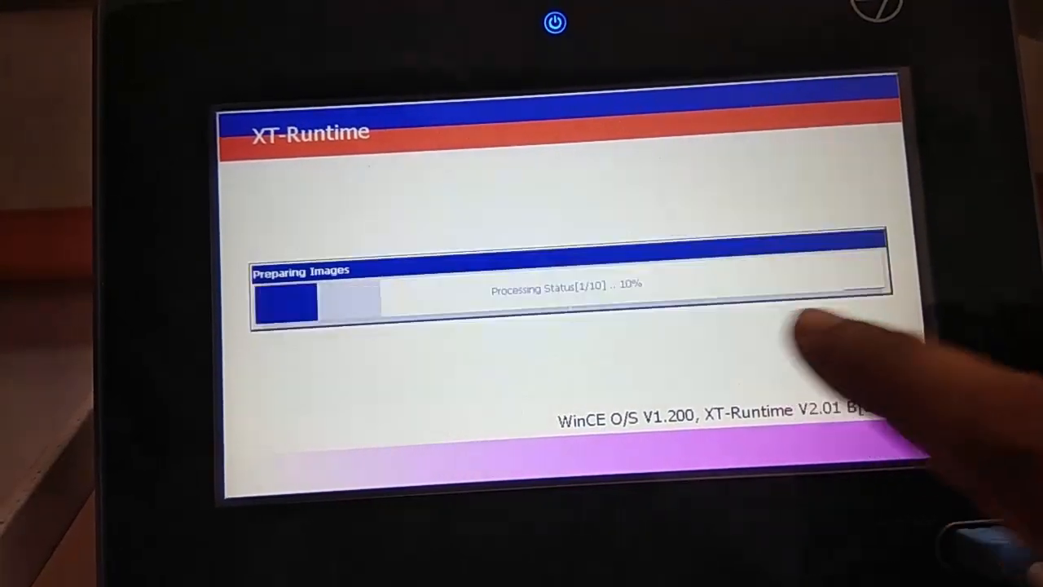